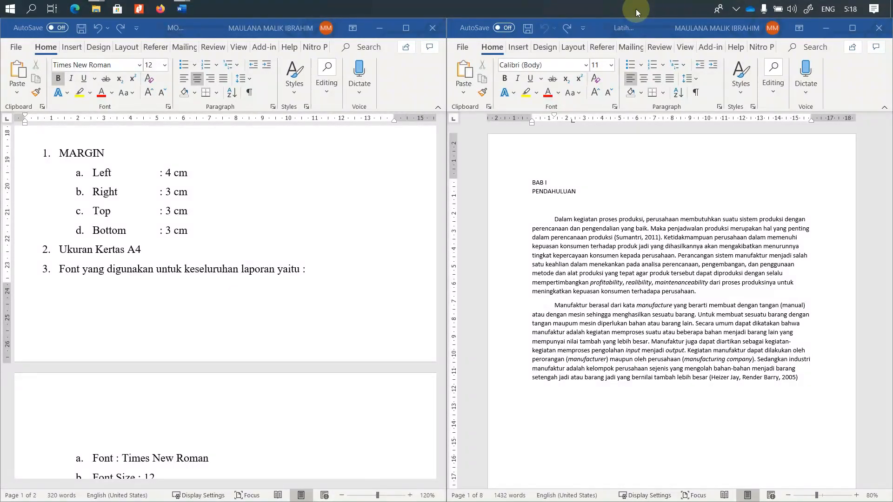
Step: Read the module's report-writing rules, from the list of report sections down to the margin, paper size and font requirements
scroll(285, 297, up, 3)
scroll(285, 298, up, 10)
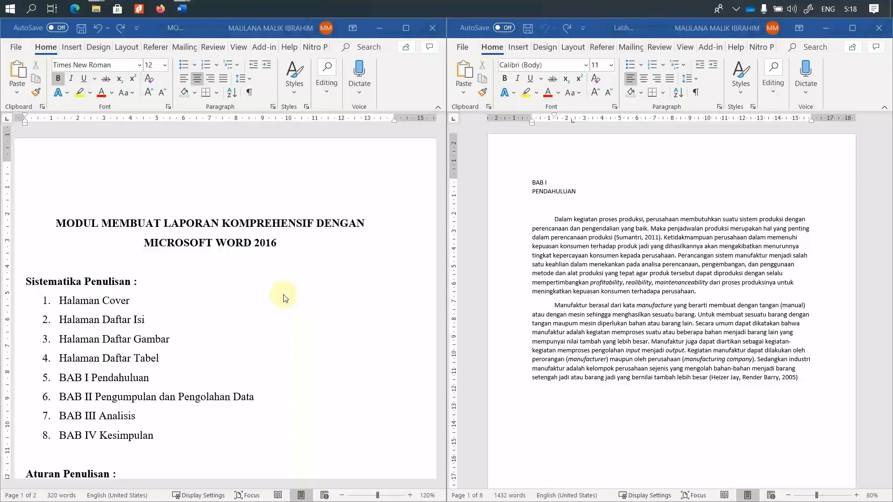
scroll(283, 299, down, 2)
scroll(114, 309, down, 6)
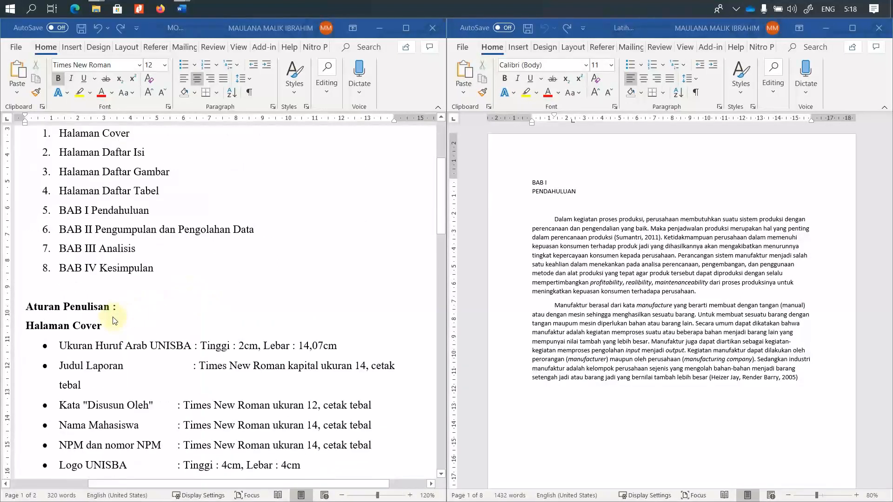
scroll(113, 329, down, 2)
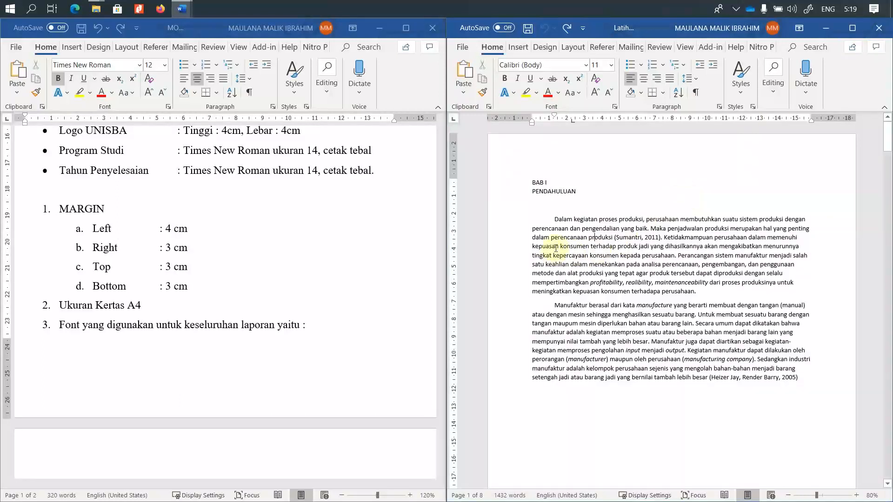
Step: Maximize the Latihan 1 document and set whole-document margins of 3 cm top, bottom and right, and 4 cm left
click(852, 28)
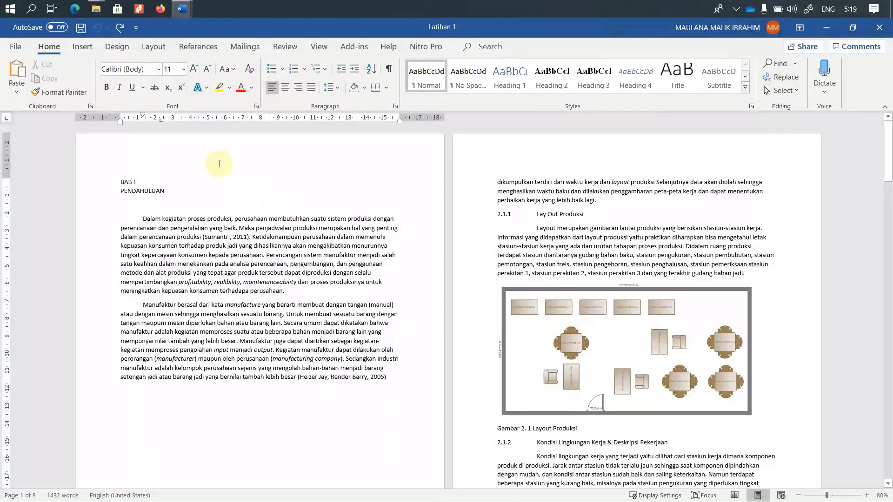
click(213, 43)
click(160, 47)
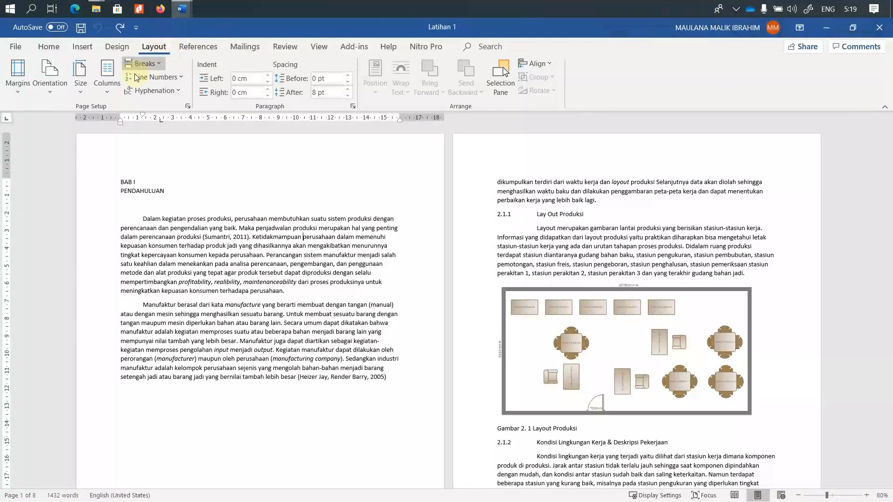
click(16, 88)
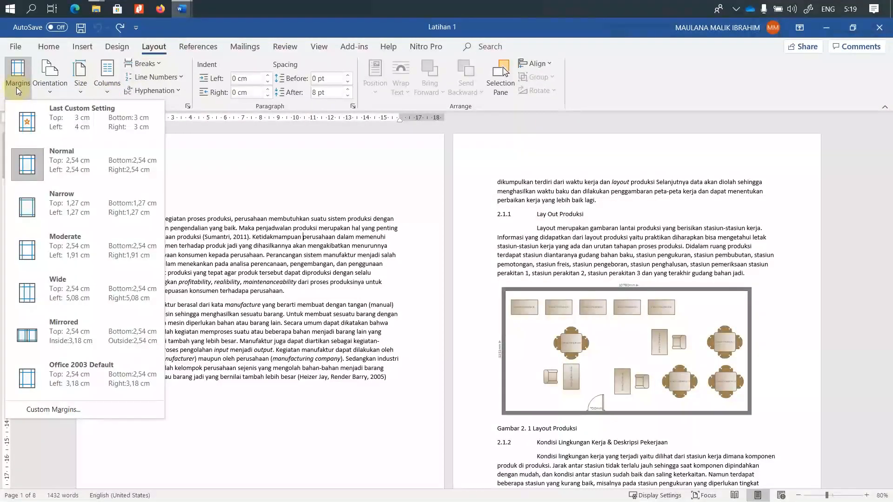
click(49, 416)
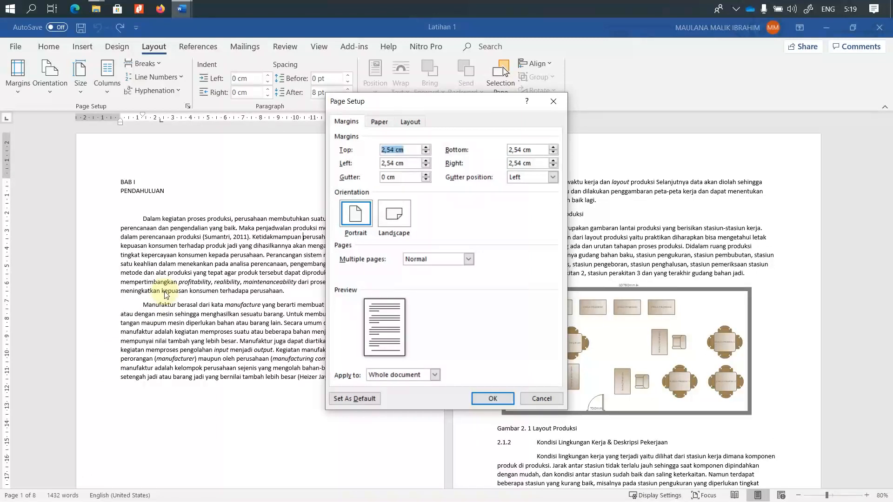
text(3)
key(Tab)
text(3)
key(Tab)
text(4)
key(Tab)
text(3)
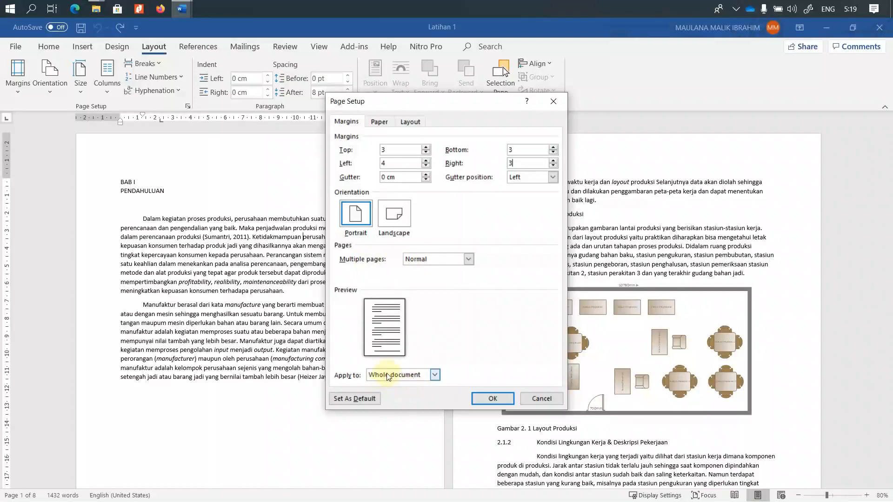
click(492, 399)
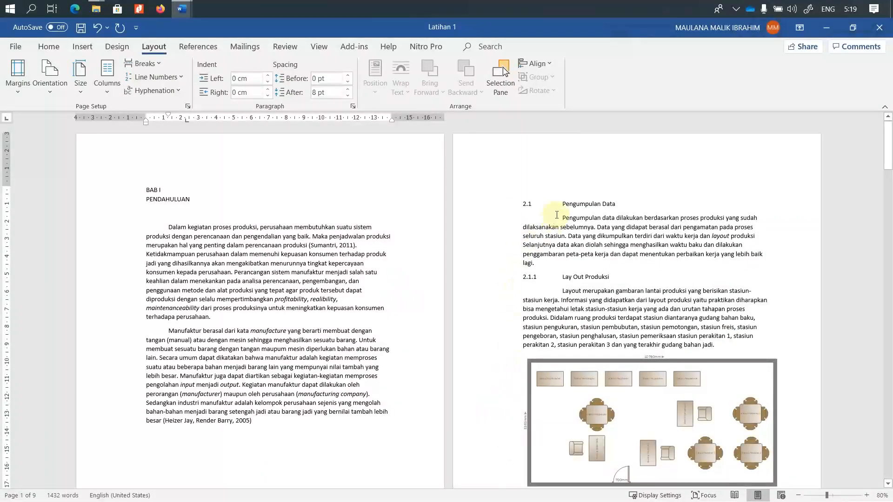
Step: Examine the text layout on the first pages with the new margins, enlarging the view to 120%
click(608, 222)
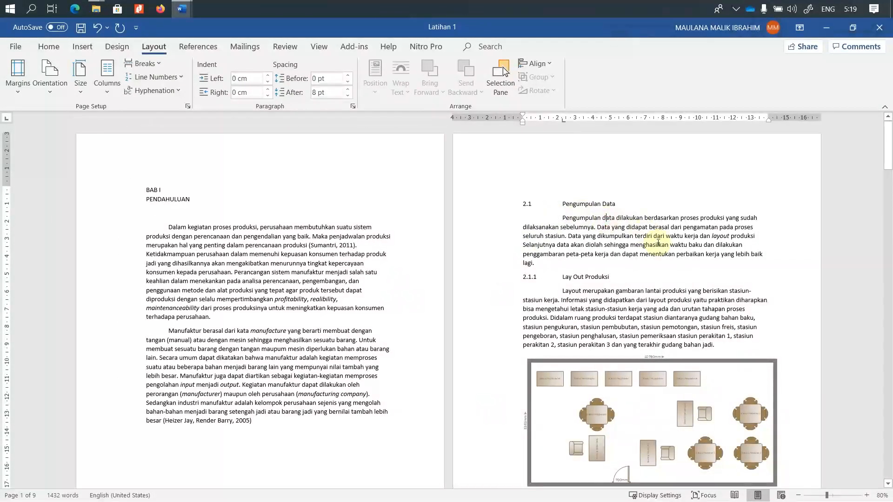
click(286, 298)
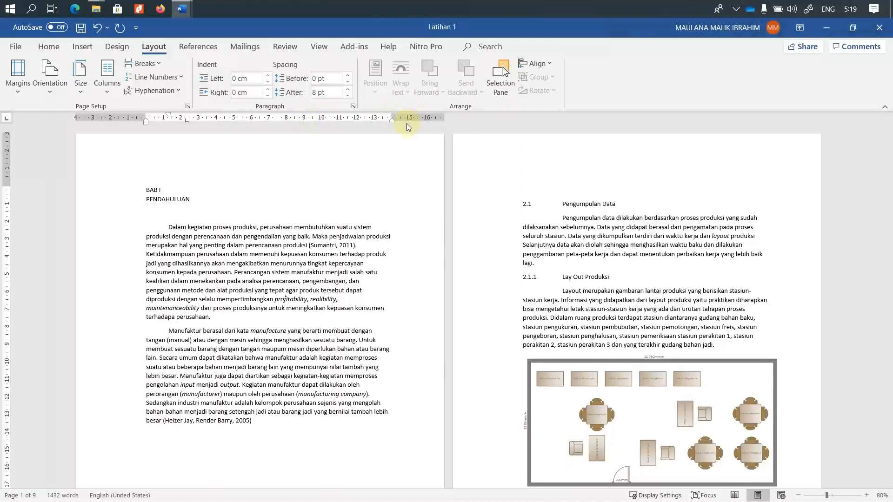
scroll(135, 330, down, 4)
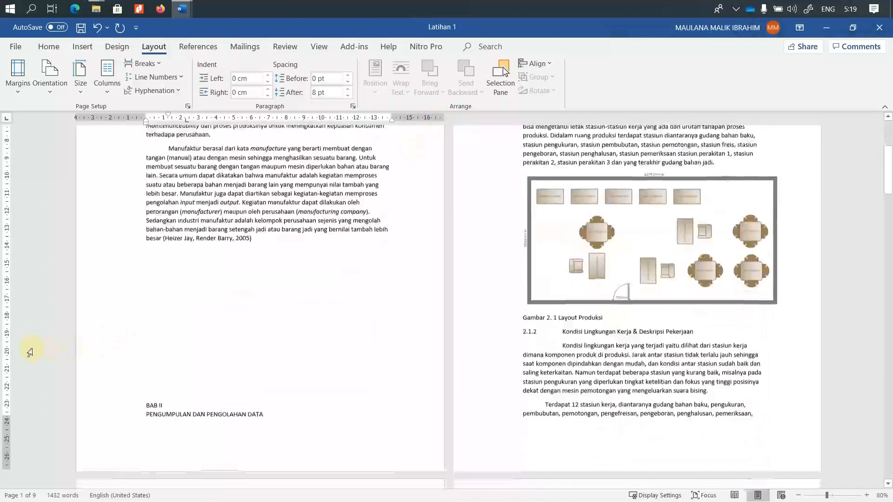
click(178, 236)
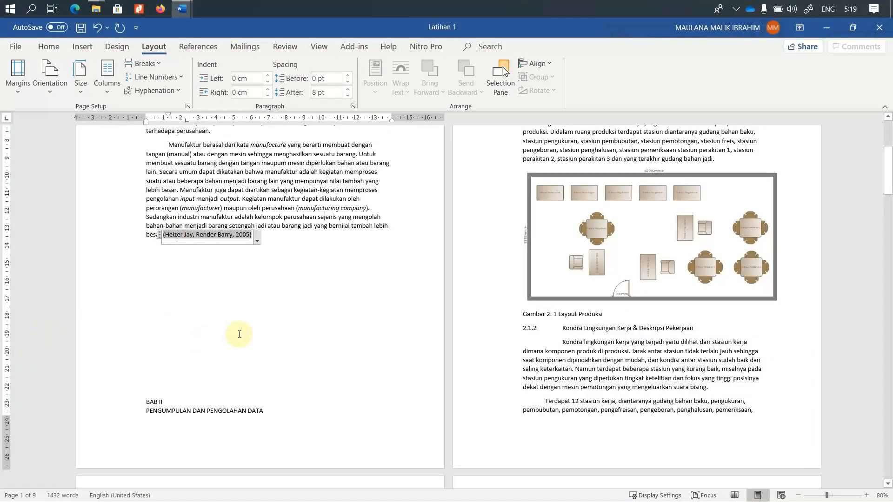
click(368, 261)
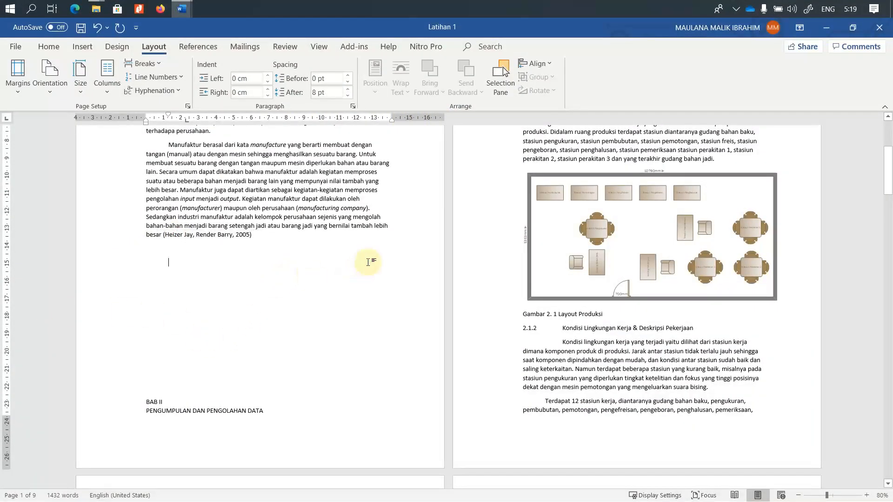
click(867, 496)
click(866, 495)
click(872, 496)
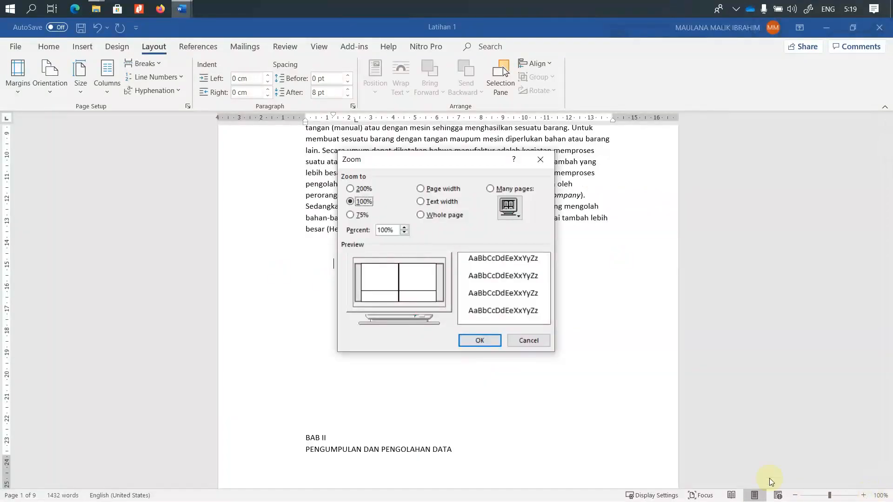
click(532, 346)
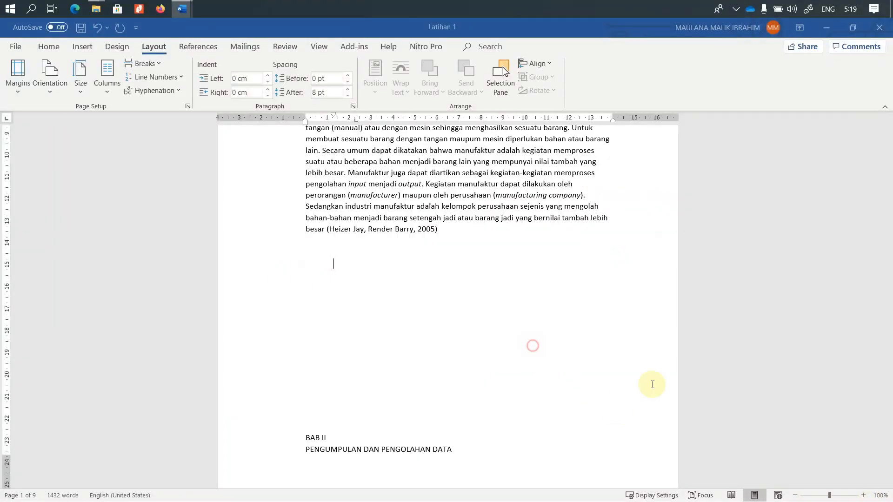
click(863, 495)
click(863, 495)
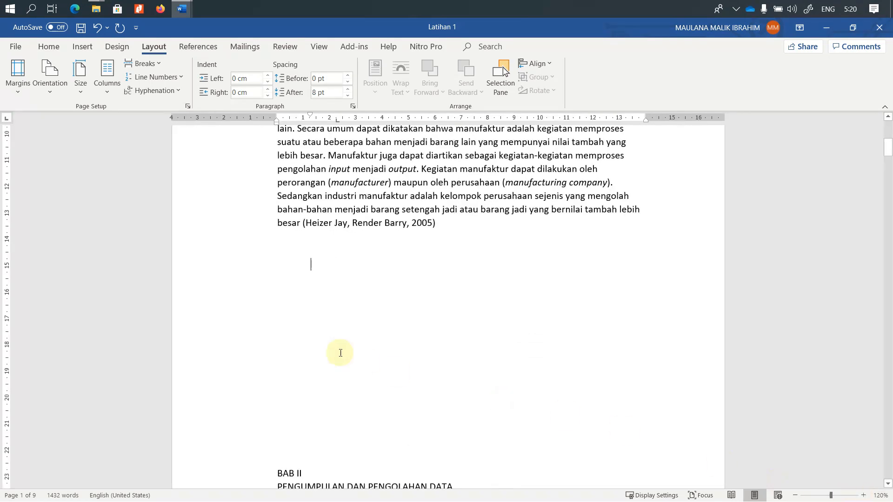
Step: Set the paper size of Latihan 1 to A4 (21 x 29.7 cm)
scroll(253, 363, down, 5)
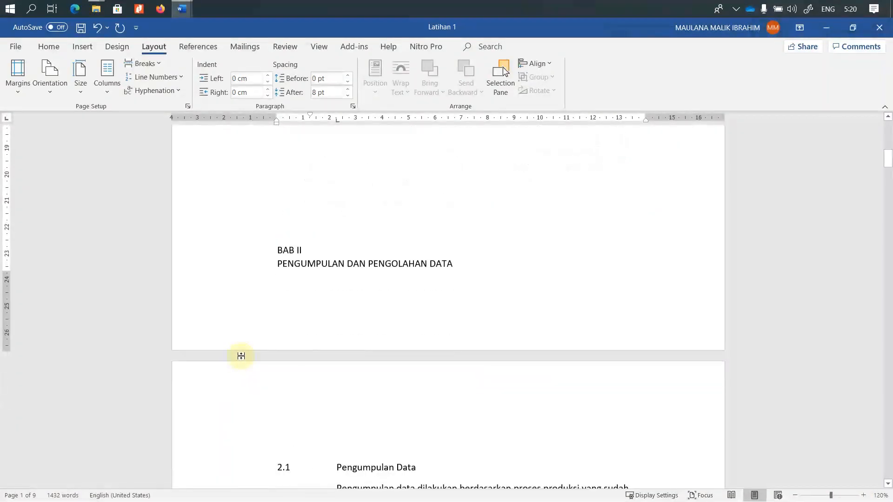
click(248, 273)
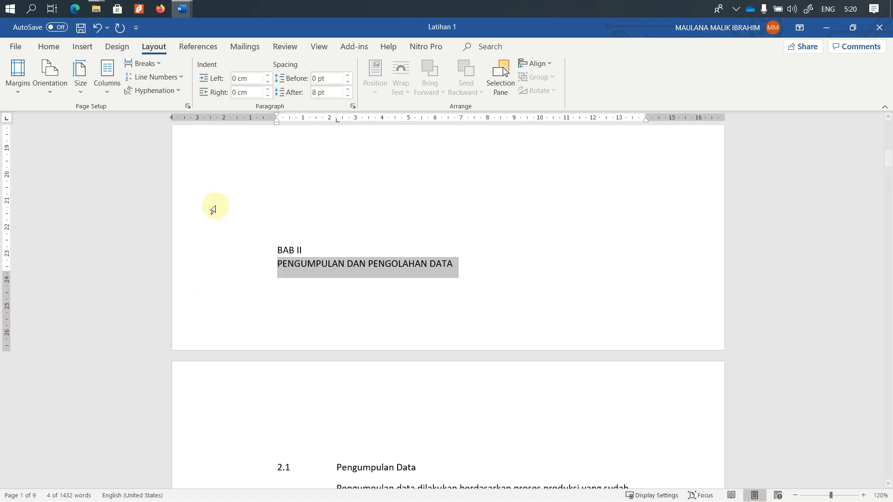
scroll(349, 279, up, 5)
scroll(324, 287, up, 7)
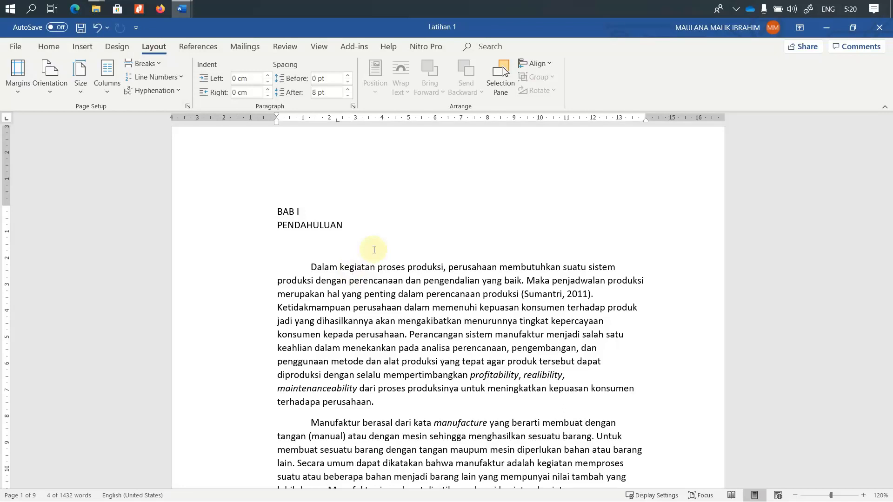
click(78, 72)
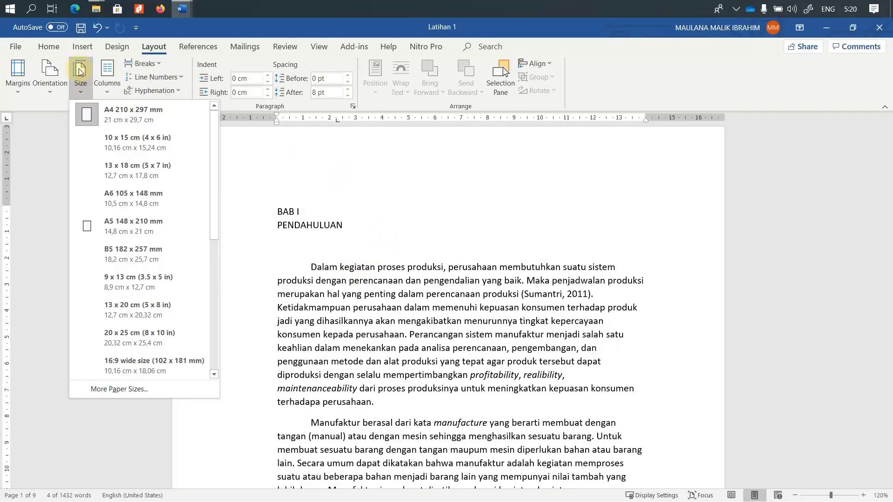
click(141, 124)
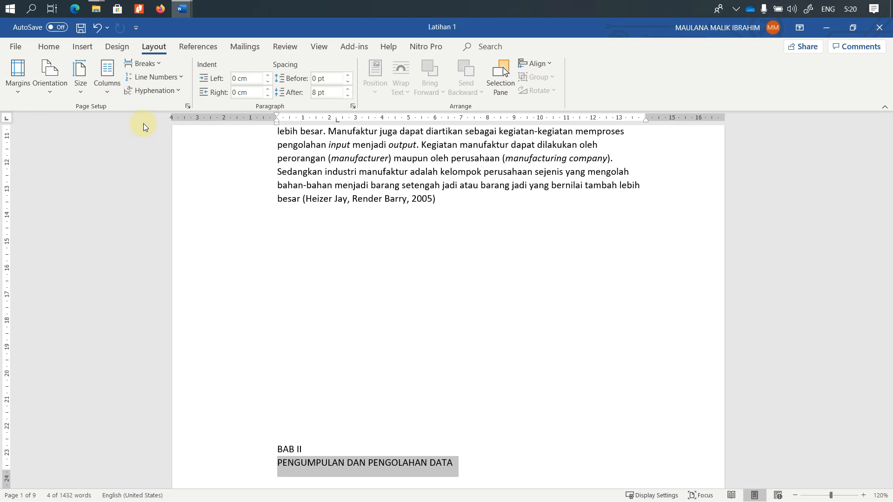
Step: Consult the font, alignment and paragraph spacing rules in the MODUL document, and return to the introduction text in Latihan 1
click(44, 49)
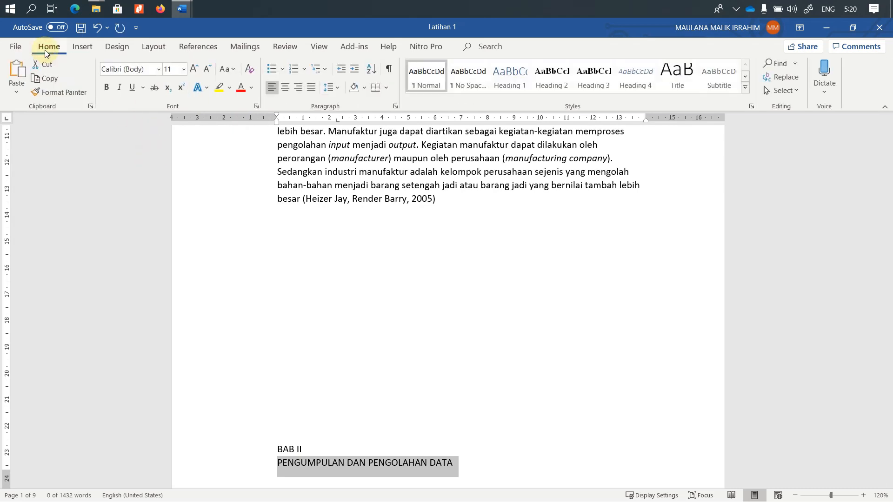
scroll(289, 253, up, 7)
scroll(353, 372, up, 2)
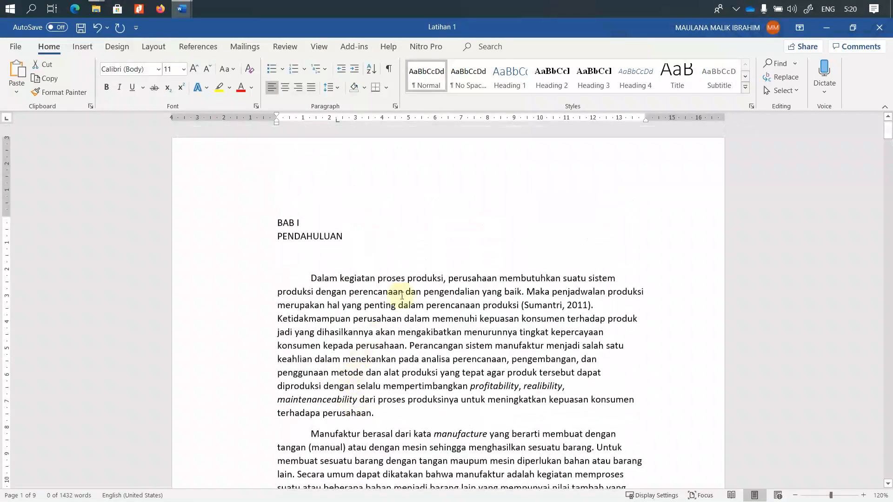
mouse_move(181, 8)
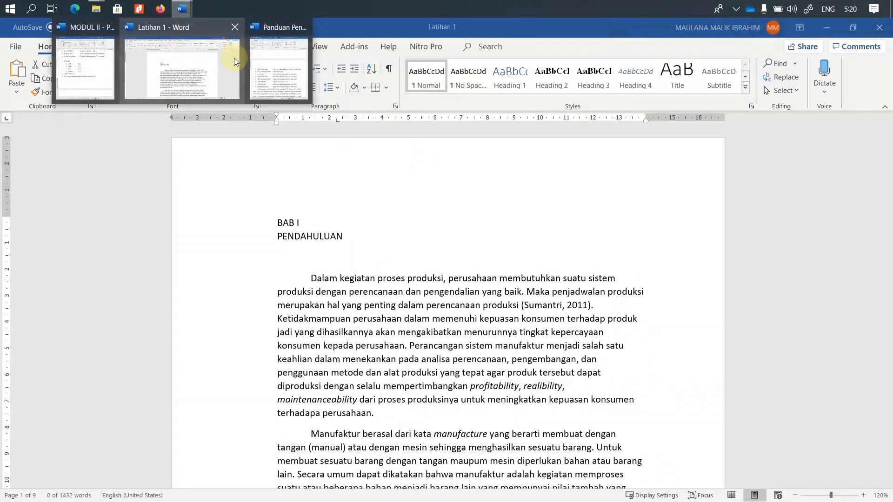
click(85, 65)
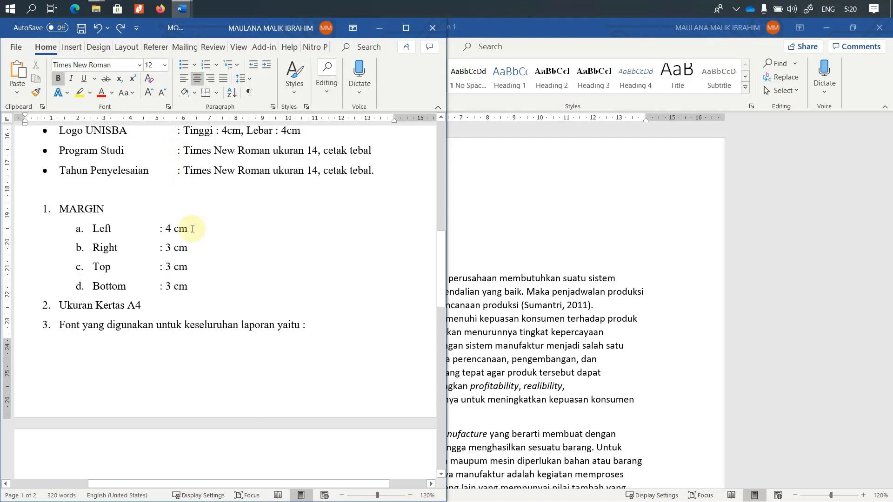
scroll(191, 279, down, 4)
scroll(191, 279, up, 1)
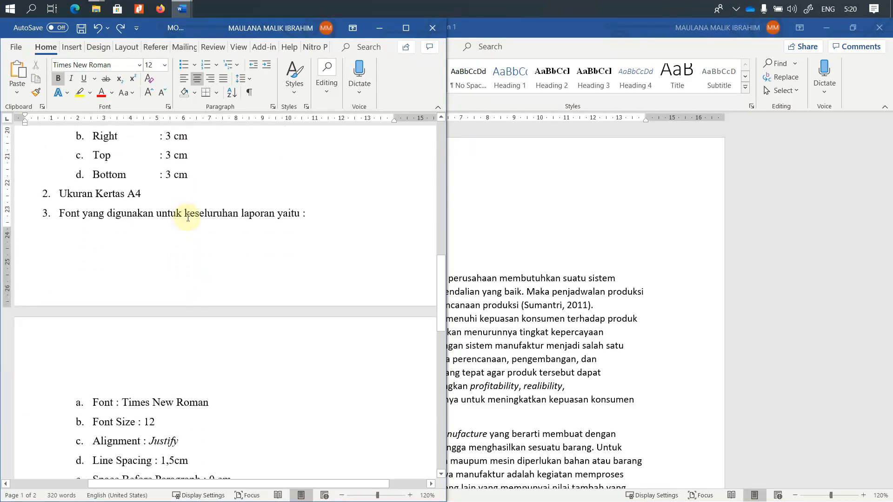
scroll(186, 215, down, 3)
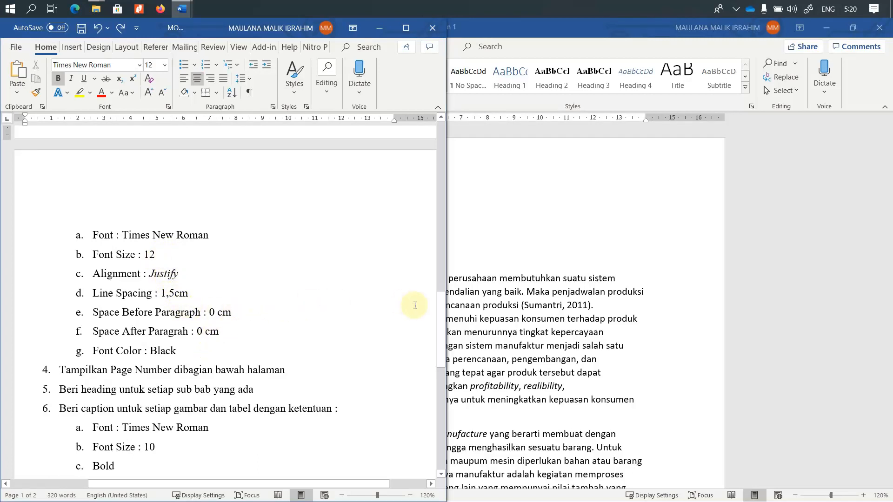
click(486, 294)
click(426, 293)
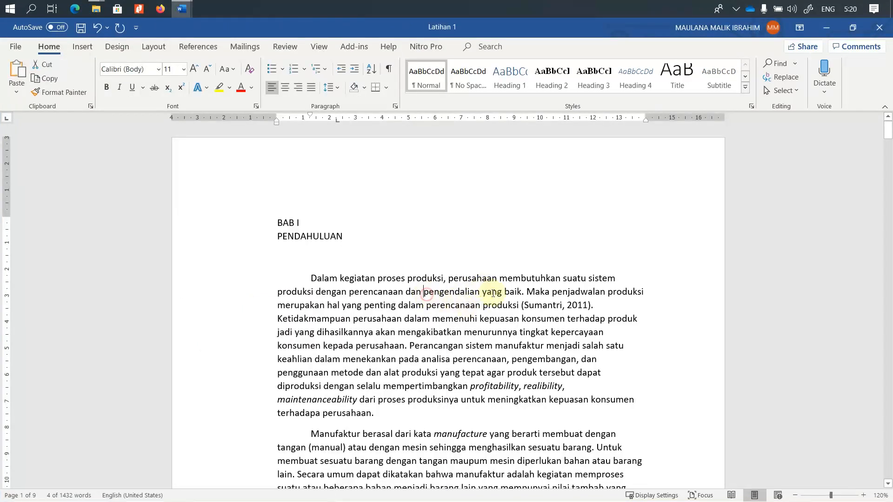
scroll(528, 319, down, 7)
scroll(530, 321, up, 4)
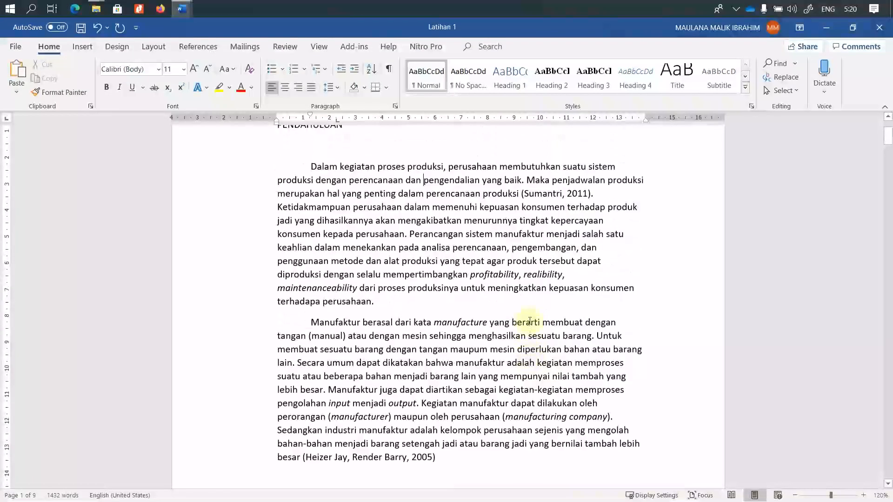
drag(308, 167, 407, 302)
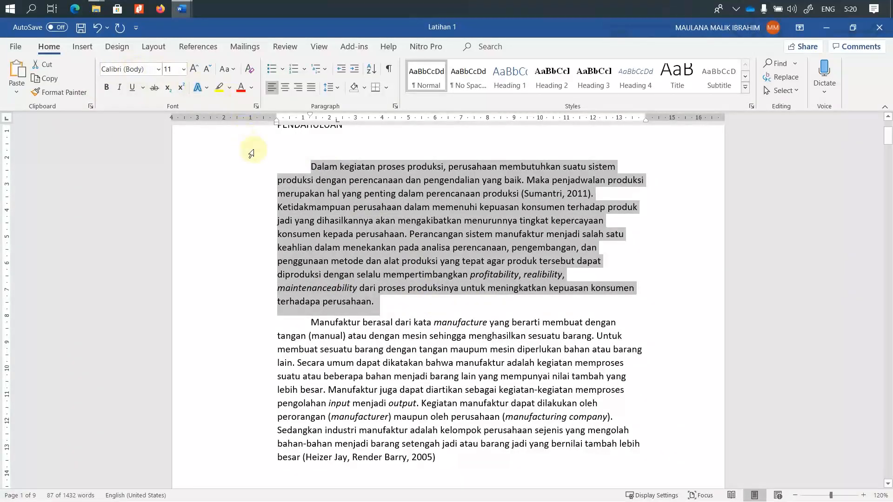
click(365, 219)
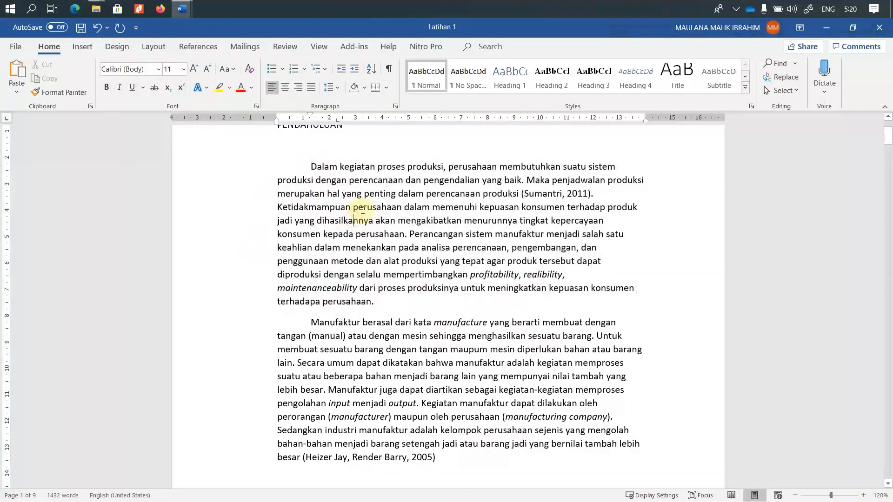
Step: Modify the Normal style's font to Times New Roman, size 12, in black
scroll(365, 220, up, 3)
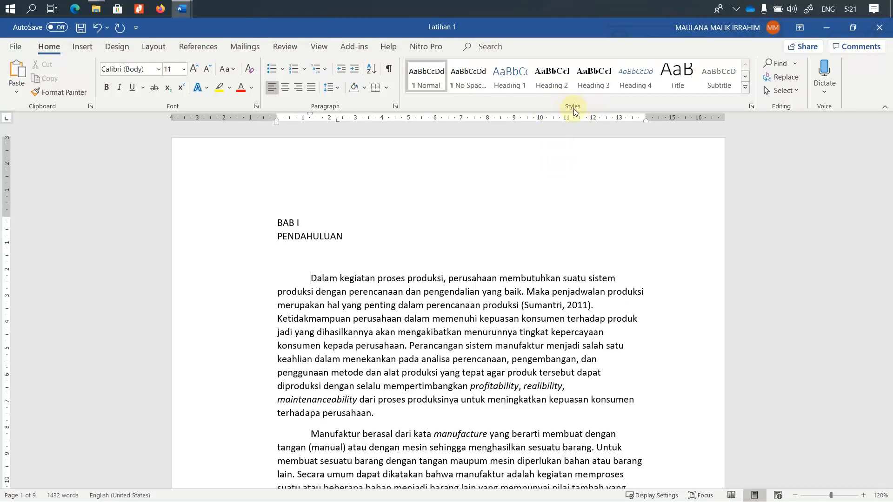
right_click(418, 81)
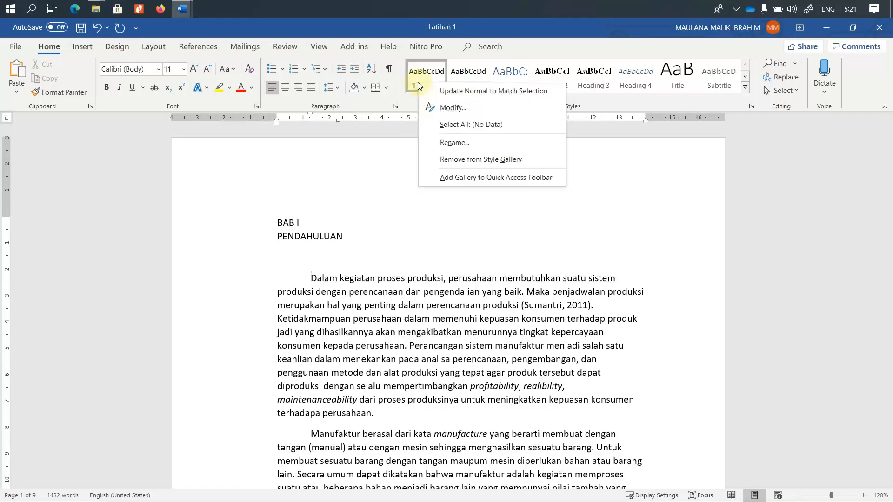
click(437, 105)
click(338, 205)
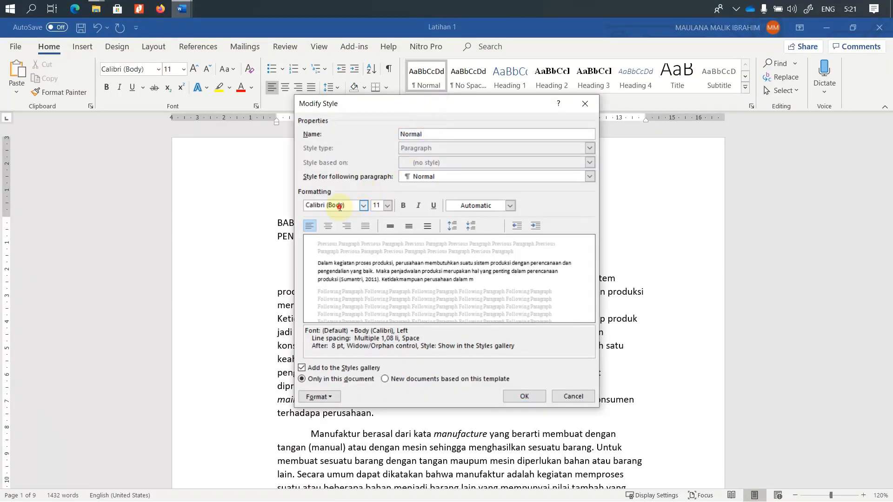
text(Times New Roman)
key(Return)
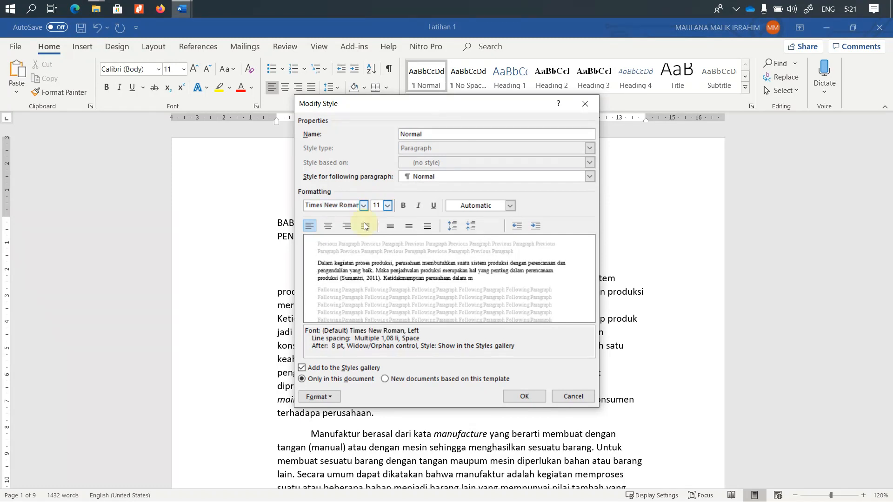
click(377, 205)
text(12)
click(510, 206)
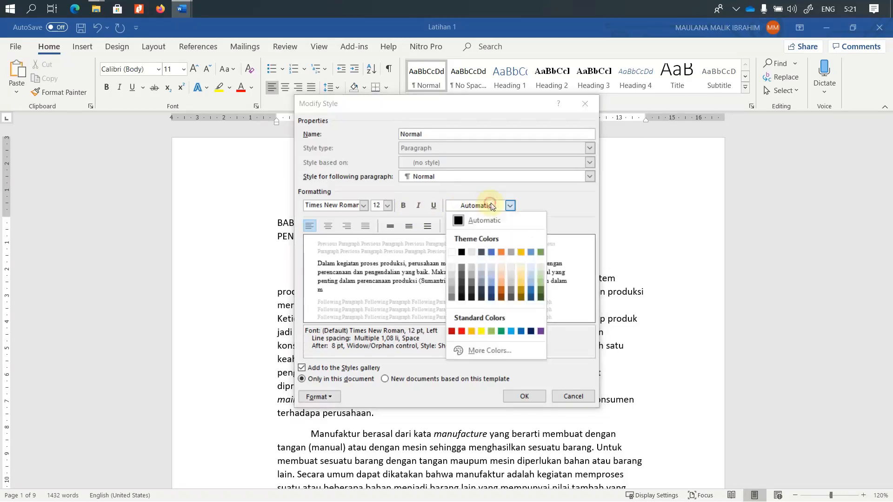
click(465, 251)
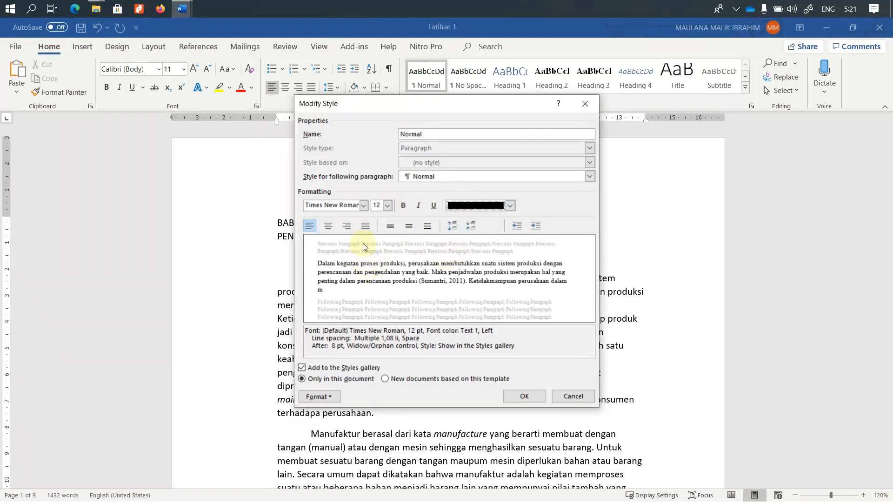
Step: Set the Normal style to justified alignment, 1.5 line spacing and no spacing before or after paragraphs, and apply the changes
click(366, 226)
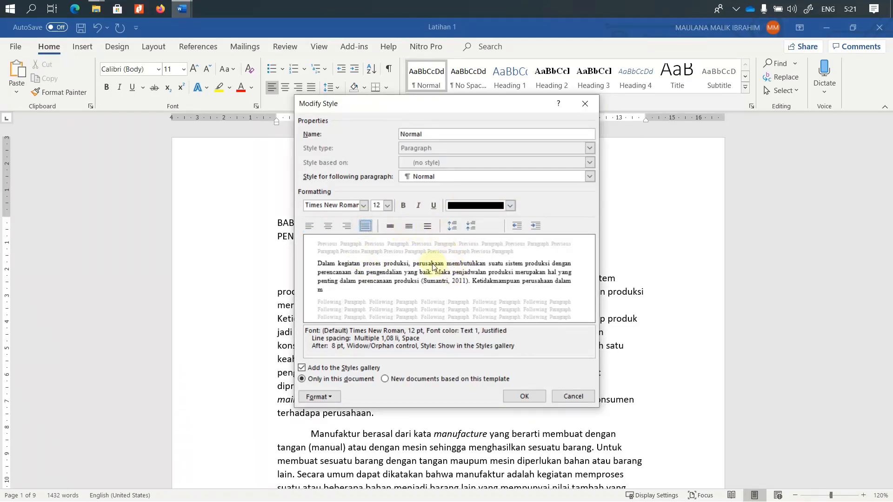
click(408, 226)
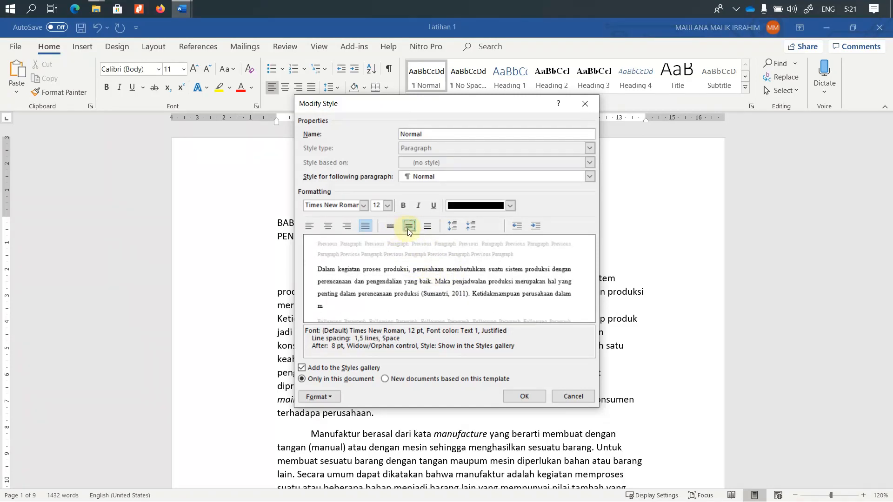
click(455, 227)
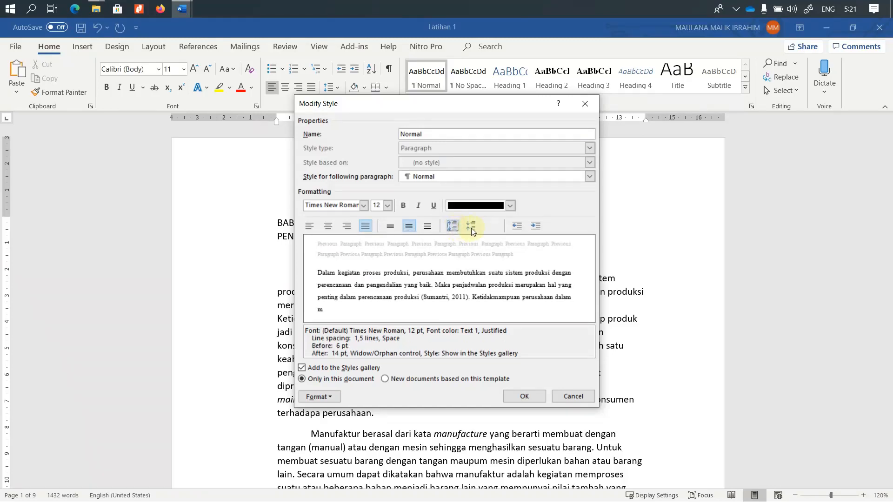
click(471, 228)
click(471, 228)
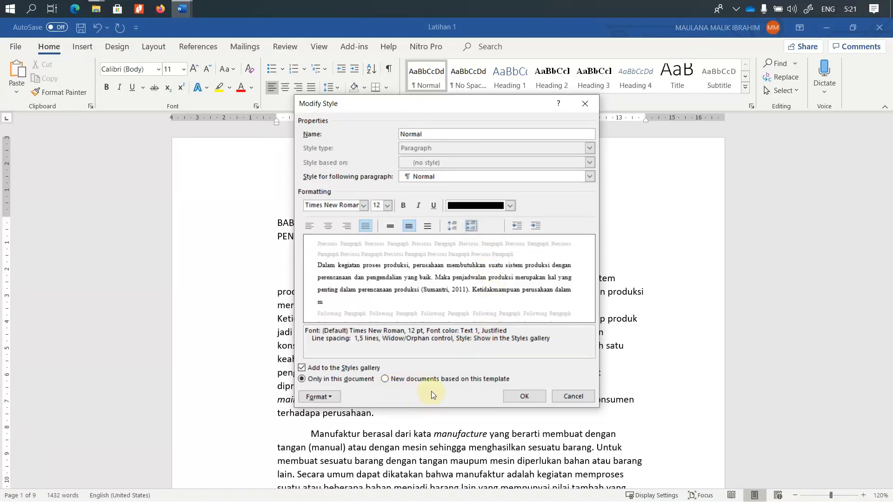
click(542, 397)
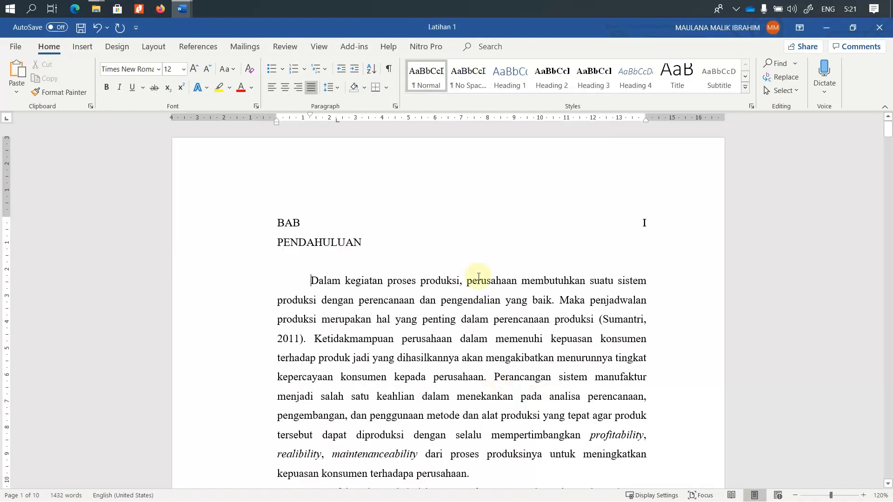
Step: Insert an empty line and a page break before the BAB I heading to create a blank cover page
scroll(481, 309, down, 18)
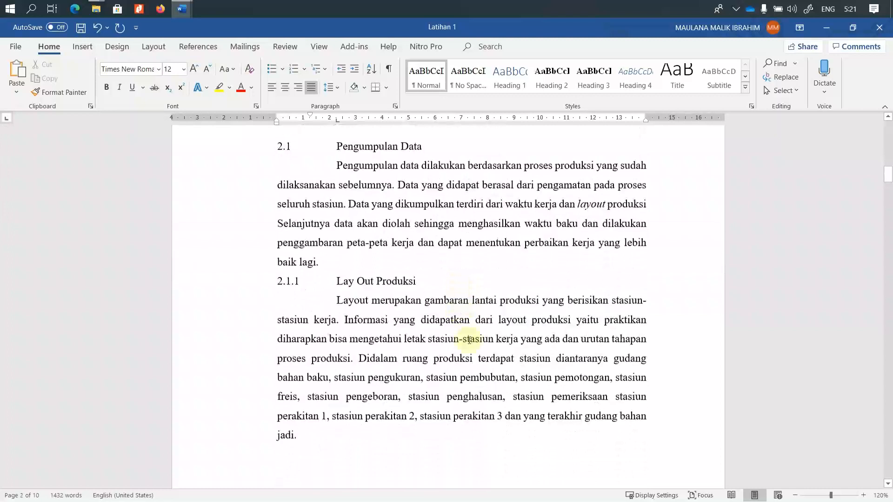
scroll(488, 279, up, 15)
scroll(203, 205, down, 4)
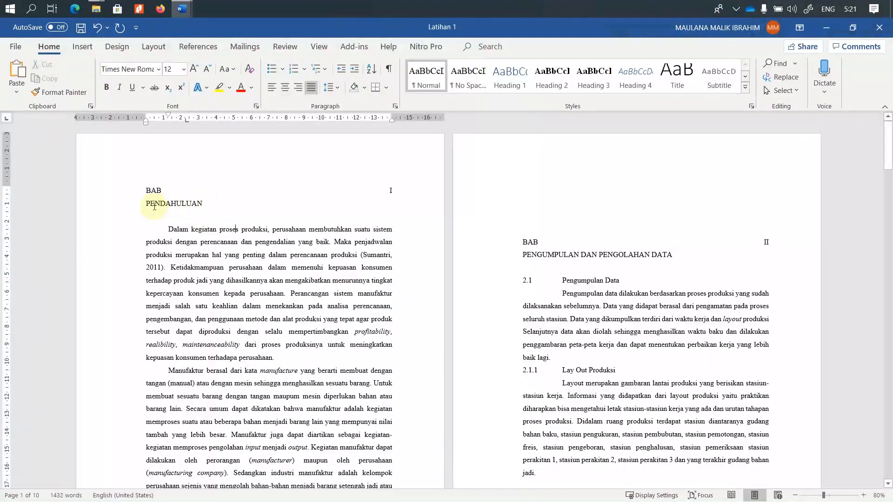
click(152, 191)
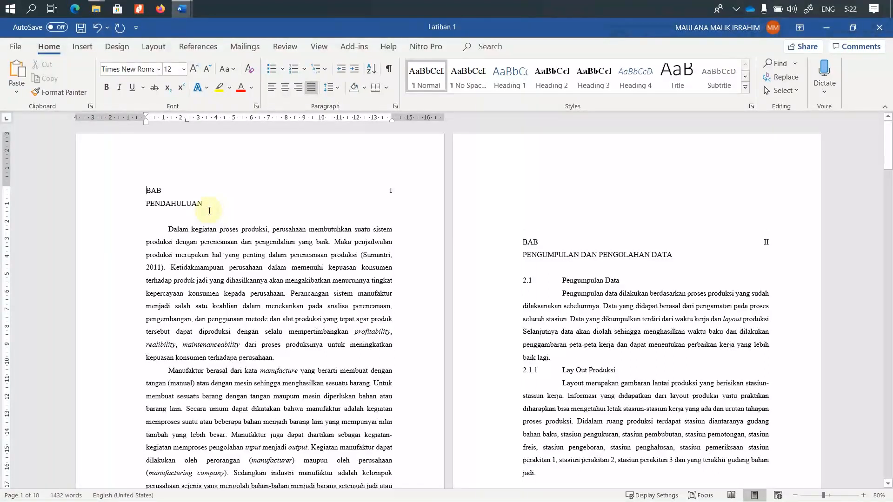
key(Return)
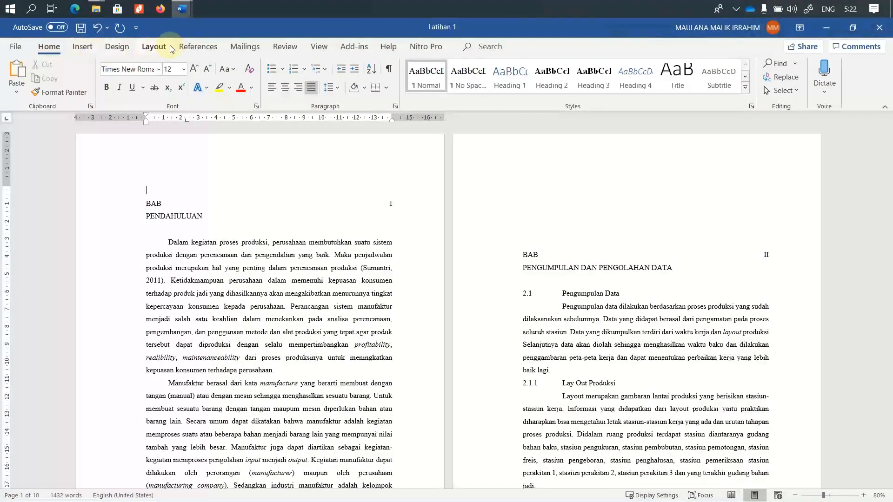
click(154, 47)
click(153, 63)
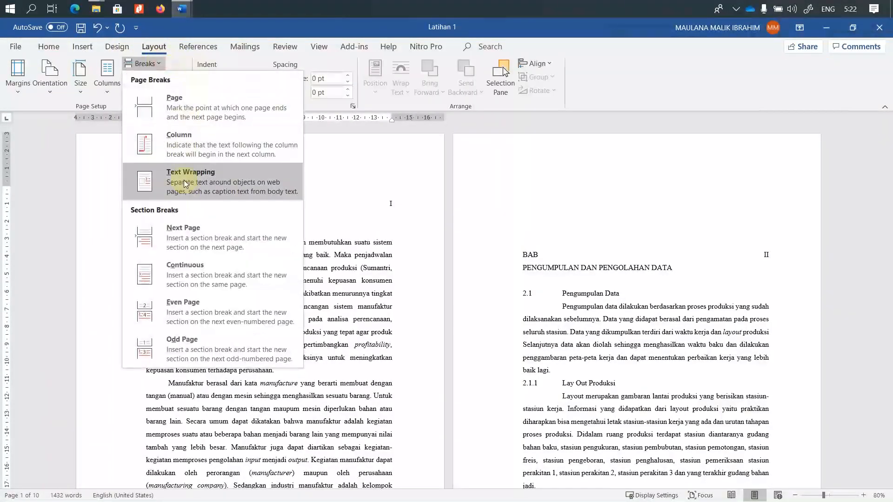
click(195, 116)
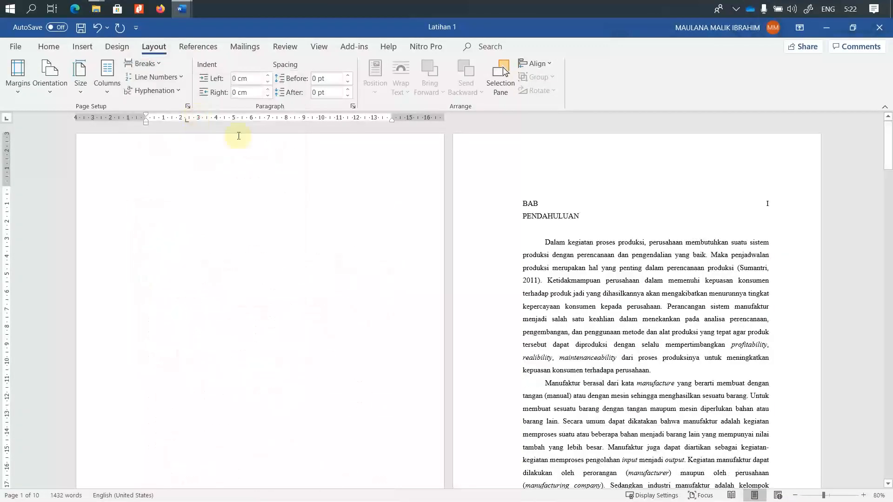
Step: Insert the Lambang 1 picture from the Cover Tugas folder and move it onto the blank cover page
click(82, 46)
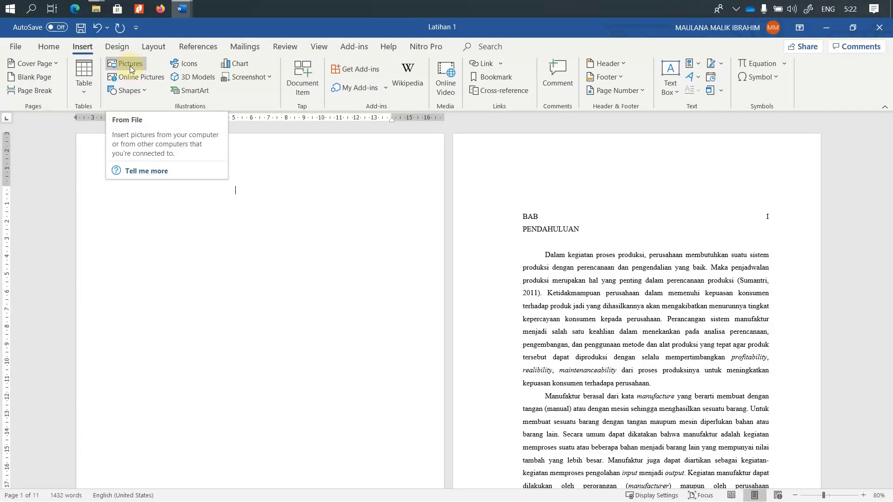
click(129, 66)
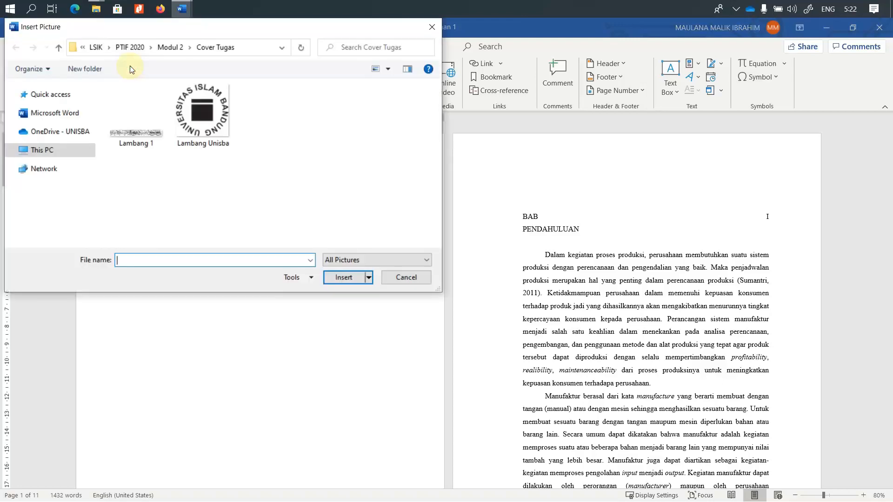
double_click(157, 90)
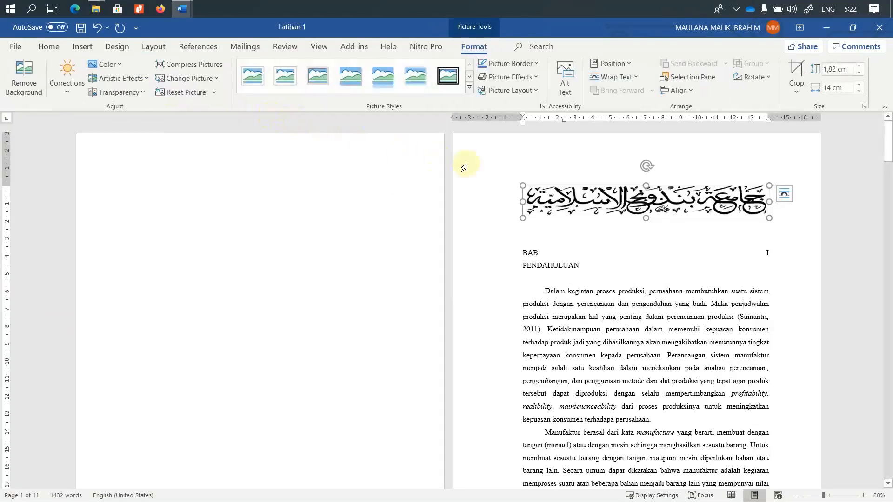
drag(637, 200, 274, 200)
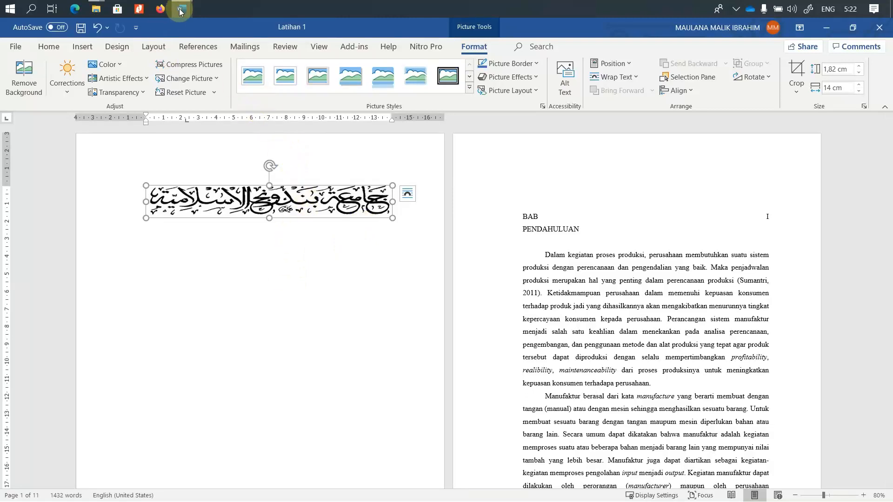
Step: Consult the cover page rules in the MODUL document and return to Latihan 1
mouse_move(185, 4)
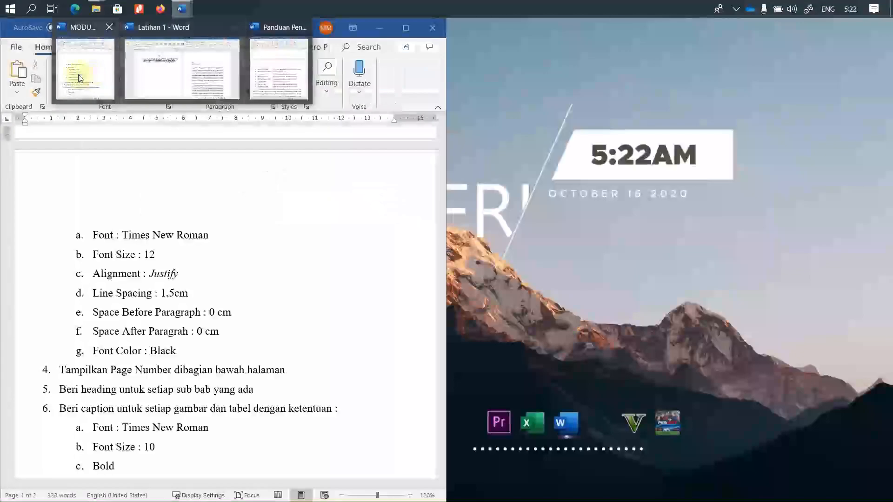
click(79, 78)
click(148, 331)
scroll(149, 326, down, 4)
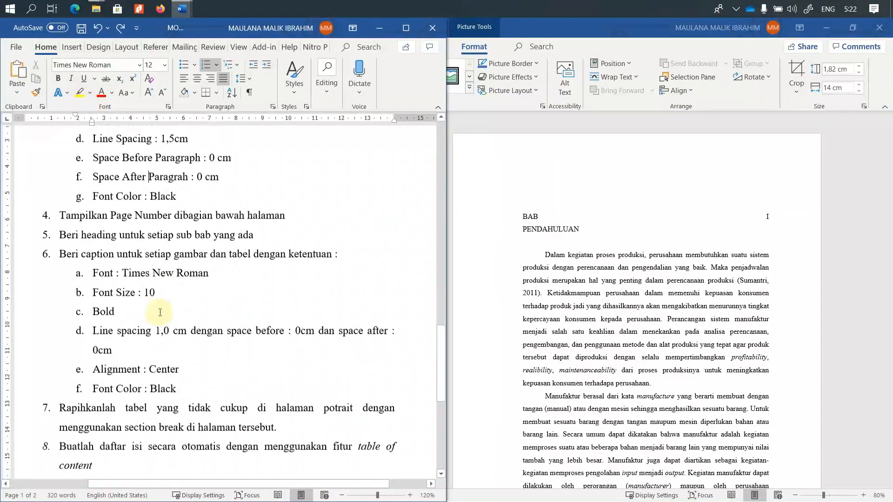
scroll(146, 299, up, 15)
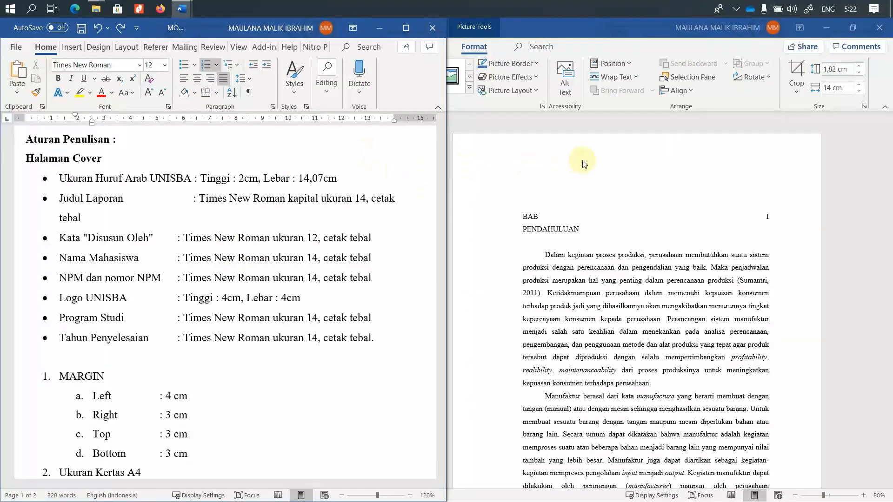
click(576, 186)
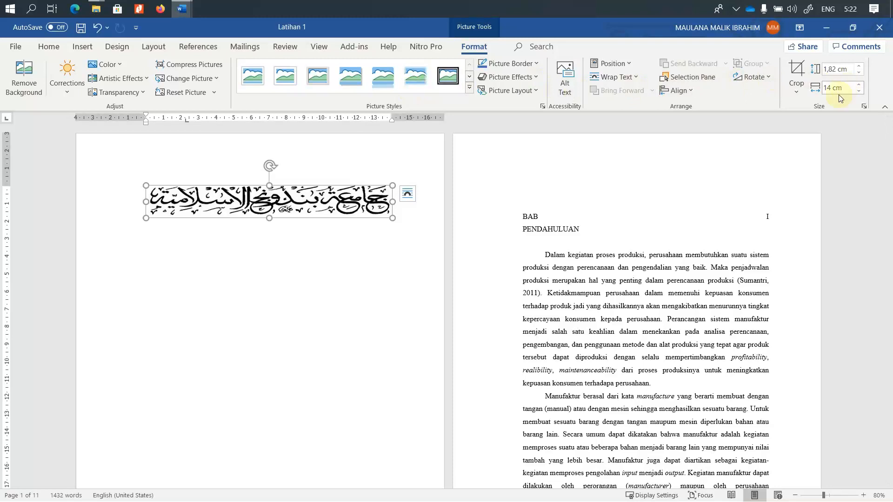
Step: Resize the Arabic lettering picture to 2 cm high and 14,07 cm wide, with aspect ratio lock and original-size scaling off
click(863, 106)
click(344, 300)
click(344, 311)
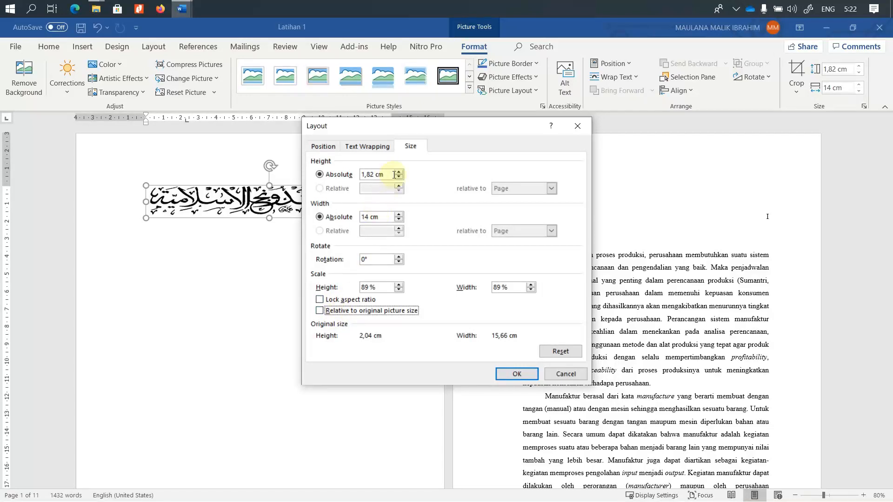
drag(382, 218, 341, 219)
text(14,07)
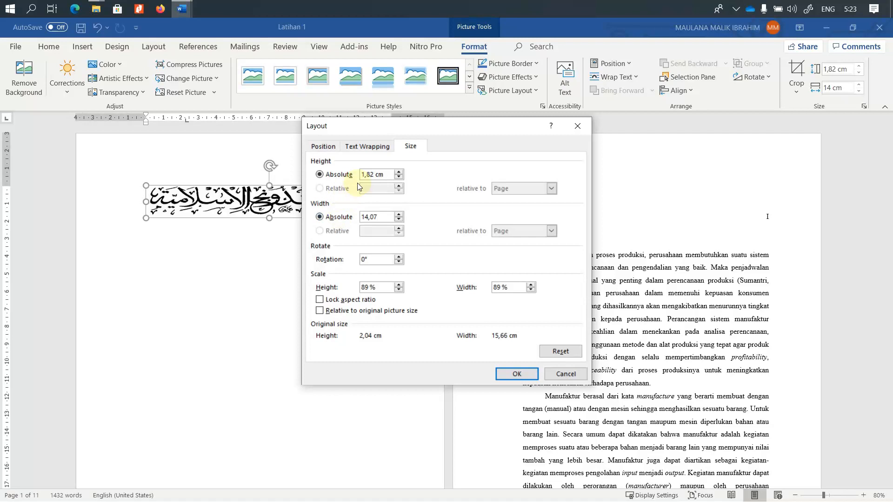
drag(363, 174, 389, 158)
text(2)
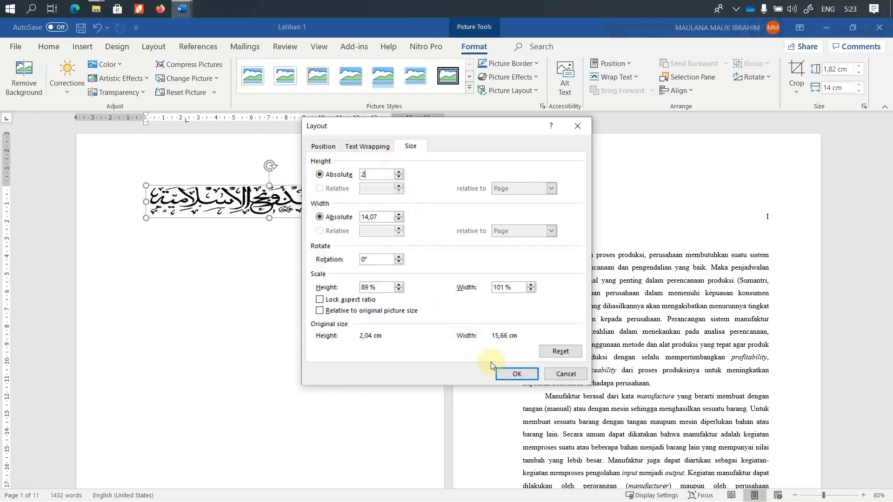
click(515, 372)
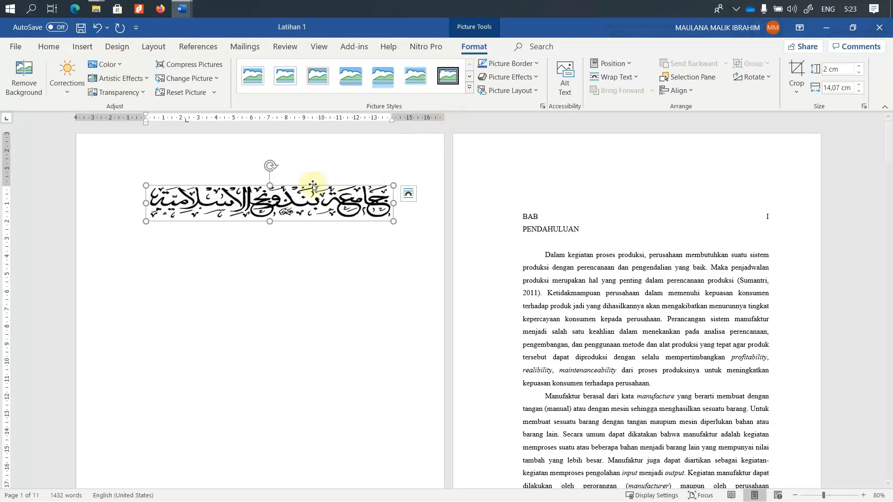
Step: Add the centred bold 14 pt title "LAPORAN JURNAL", "MODUL II", "PERENCANAAN DAN PENGENDALIAN PRODUKSI" on three lines below the Arabic lettering
click(295, 211)
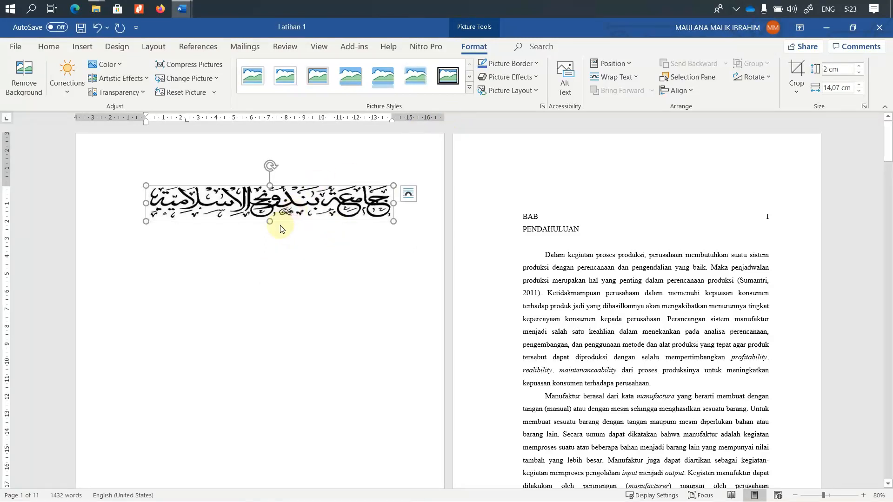
click(284, 273)
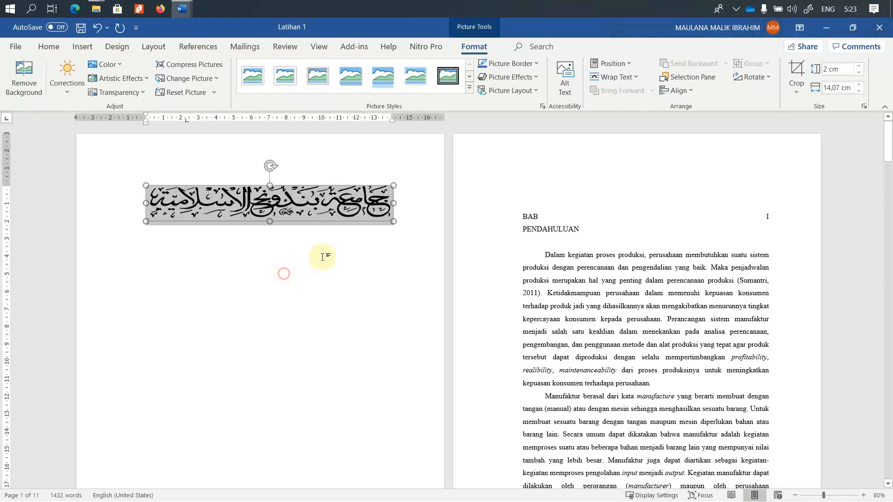
click(418, 211)
key(Return)
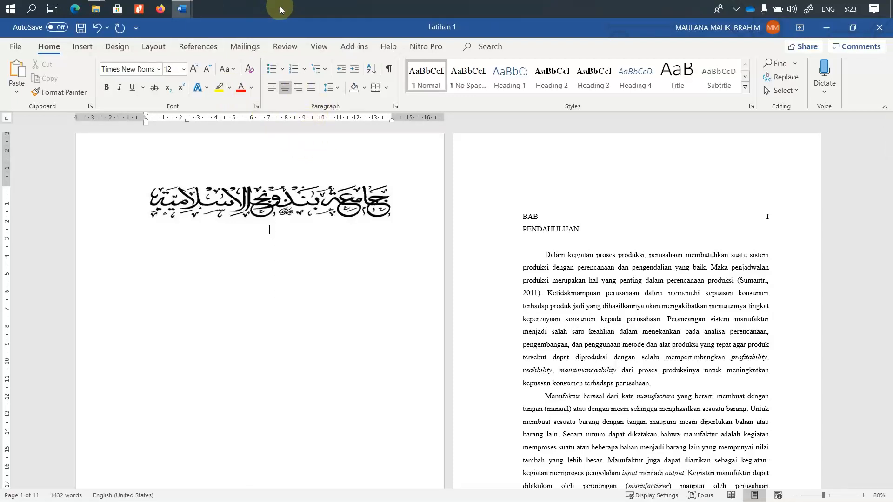
text(LAPORAN JURNAL MODUL II PERENCANAAN DAN PENGENDALIAN PRODUKSI)
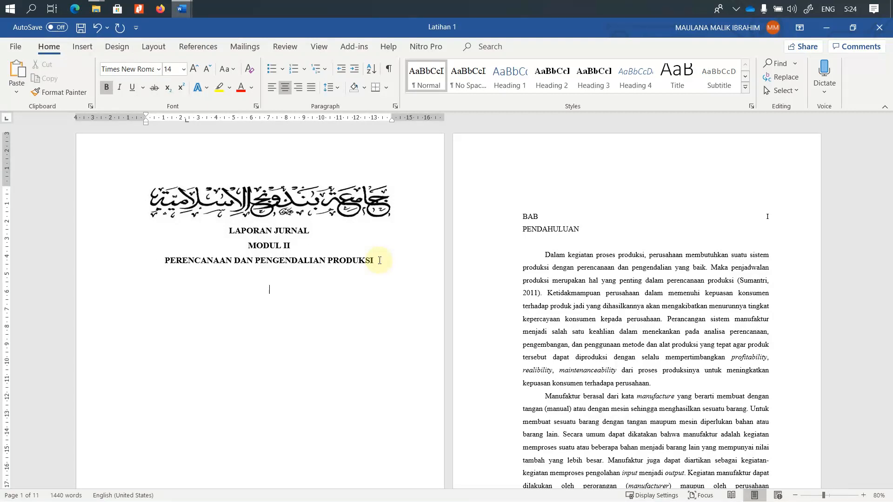
Step: Below the title, add "Diajukan untuk memenuhi salah satu syarat kelulusan mata kuliah sistem produksi" as centred 12 pt text, breaking the line before "mata"
text(Diajukan untuk memenuhi salah satu syarat kelulusan mata kuliah sistem produksi)
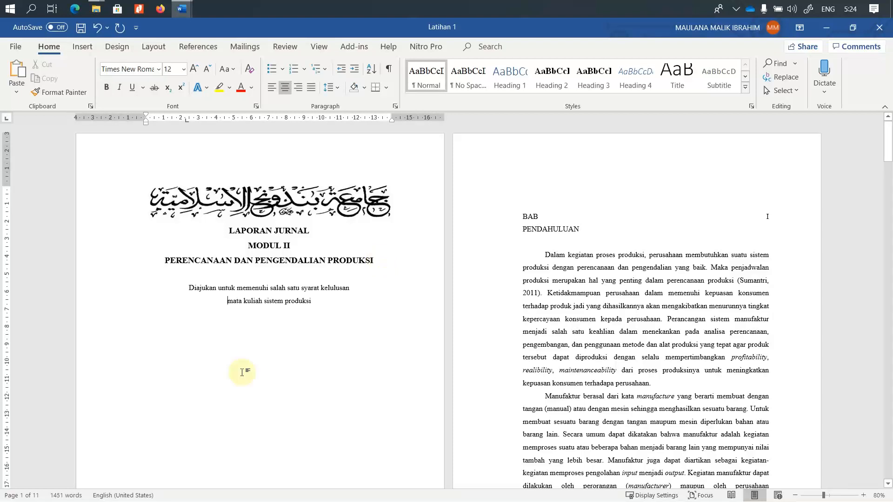
click(232, 305)
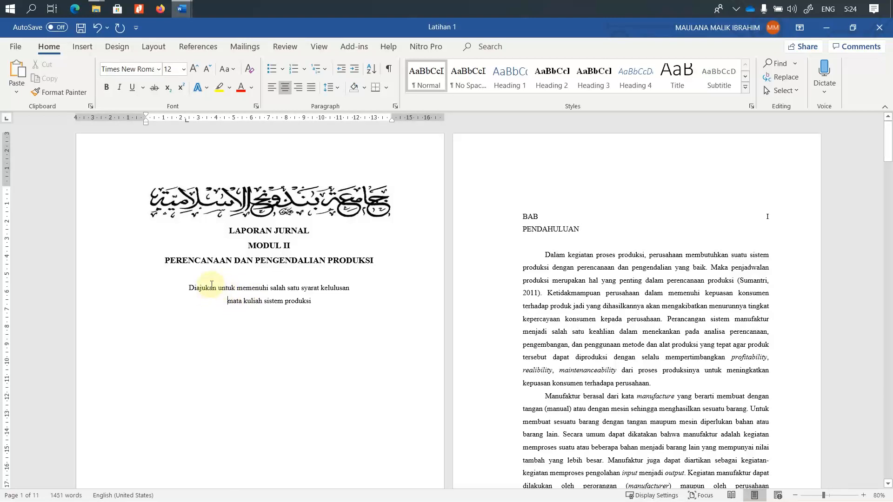
Step: Capitalize each word of the two-line "Diajukan untuk memenuhi..." statement below the cover title
double_click(243, 288)
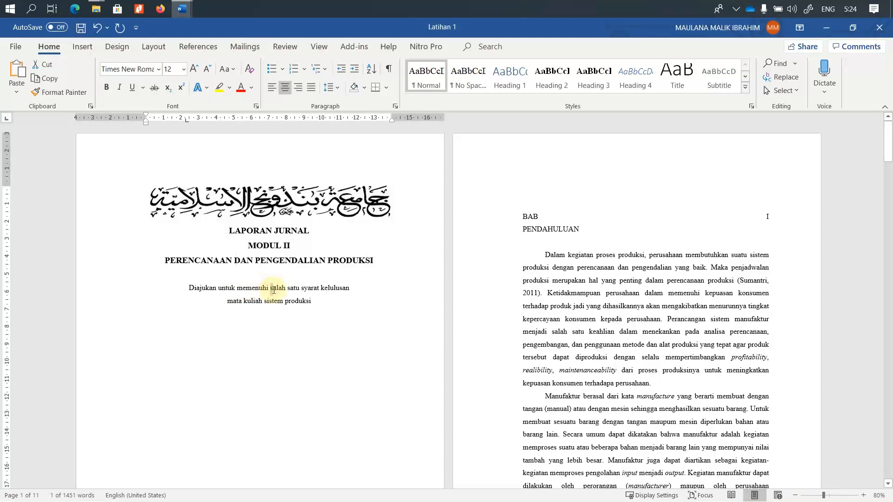
click(300, 289)
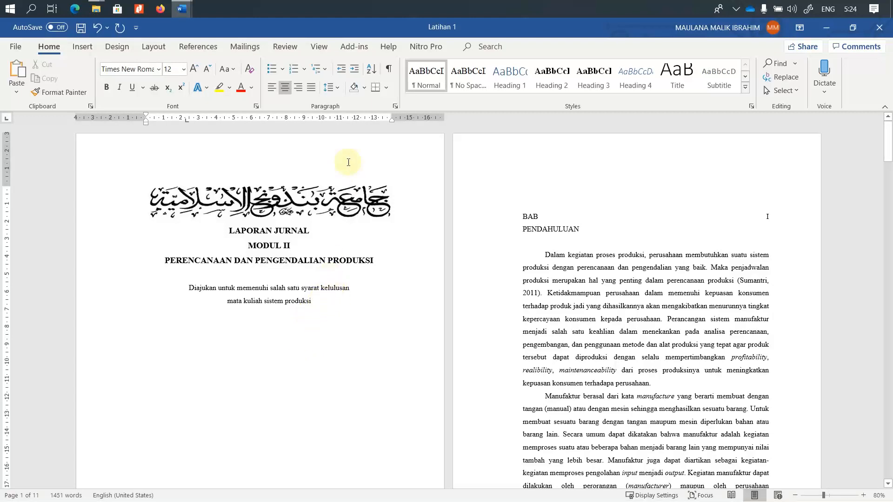
click(313, 300)
drag(313, 300, 209, 294)
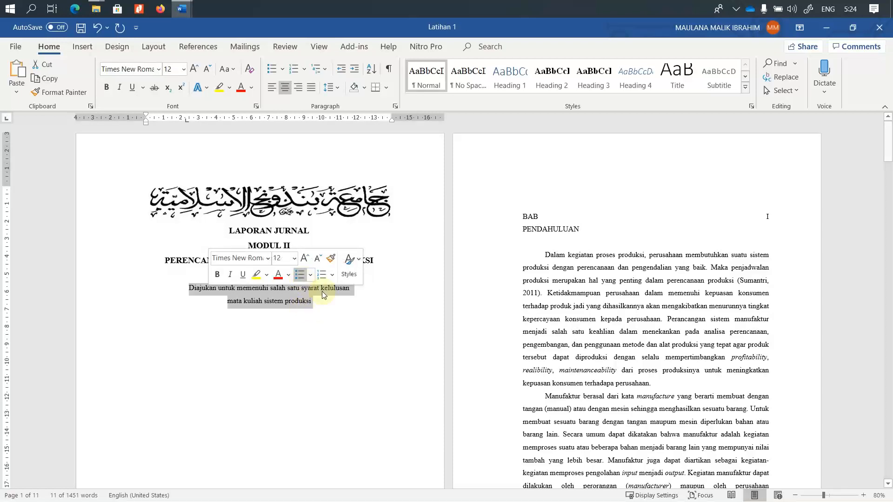
click(224, 69)
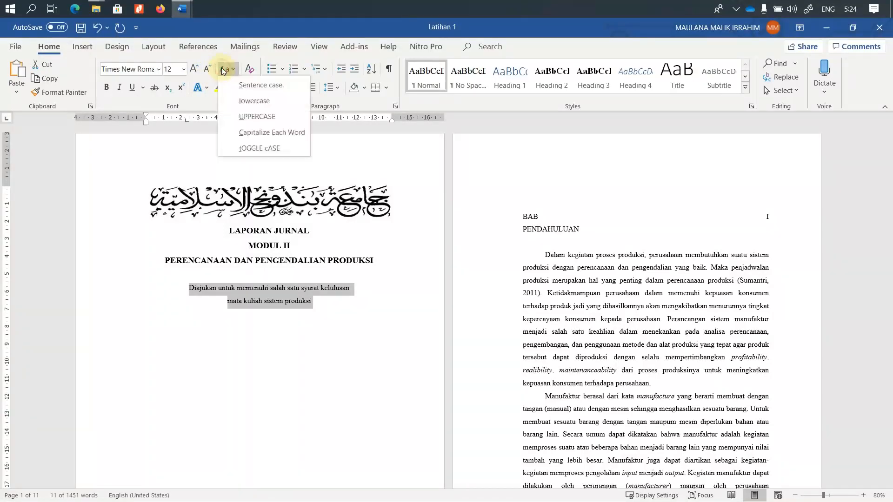
click(259, 133)
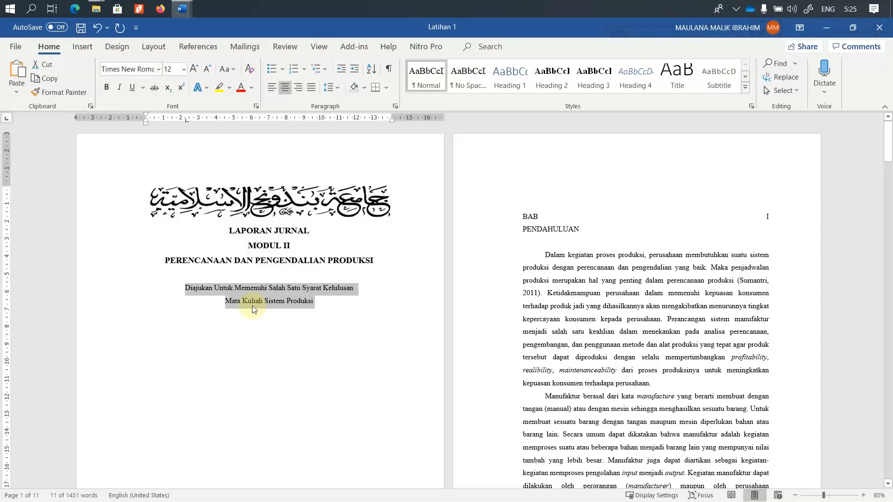
Step: Leave a blank line below the statement and add the "Disusun Oleh :" block with Nama / NPM, "Hari / Shift : Senin / 1" and Asisten lines
click(334, 303)
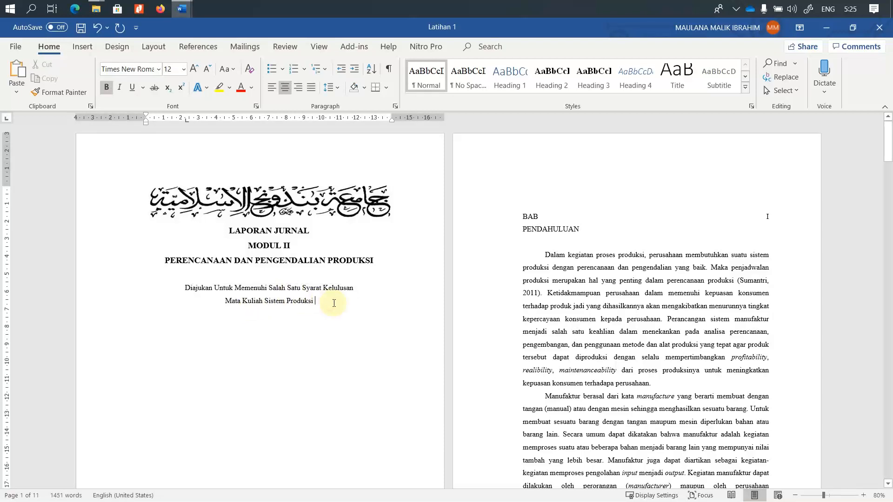
key(Return)
key(Return)
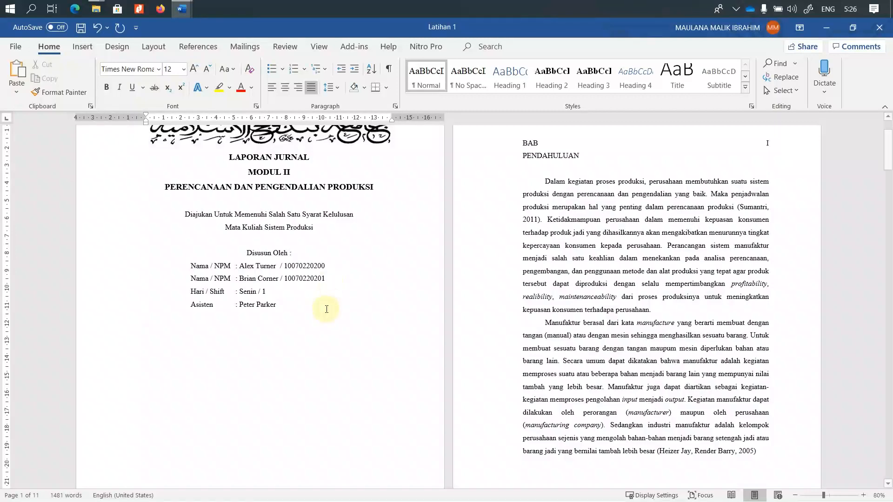
Step: Insert the round Universitas Islam Bandung logo below the Asisten line and set its height to 4 cm
click(83, 47)
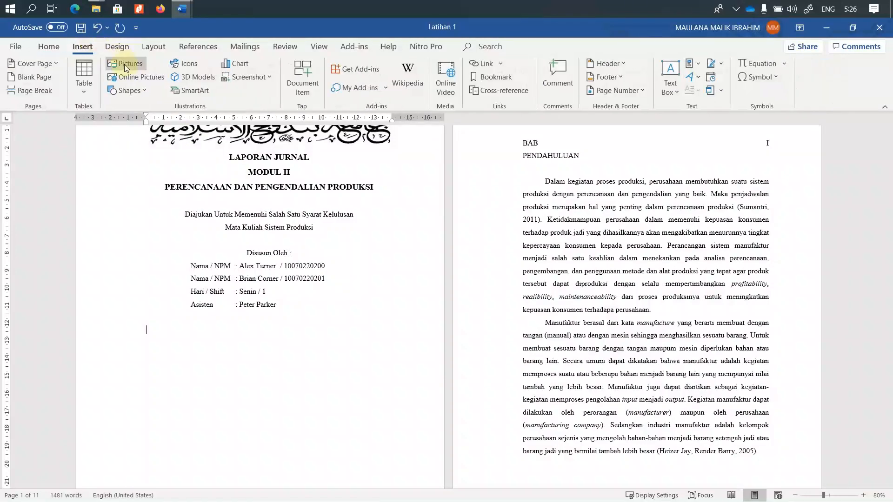
click(130, 69)
double_click(203, 110)
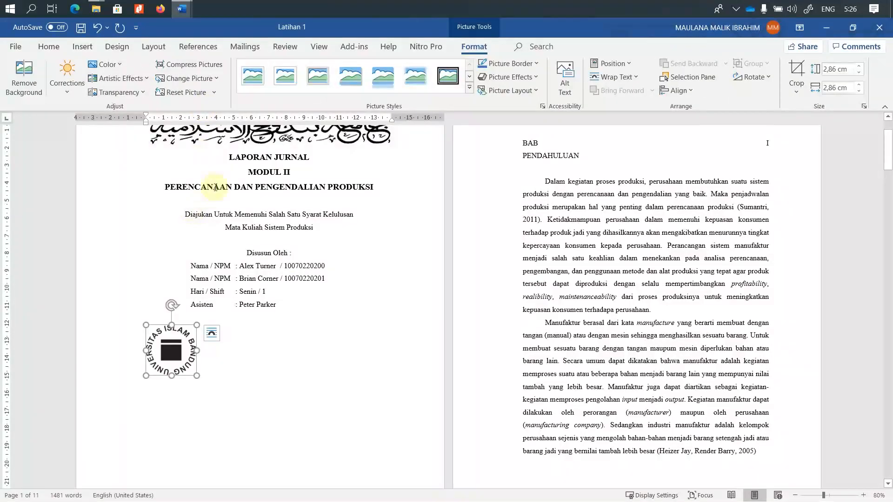
click(848, 70)
drag(855, 69, 814, 69)
text(4)
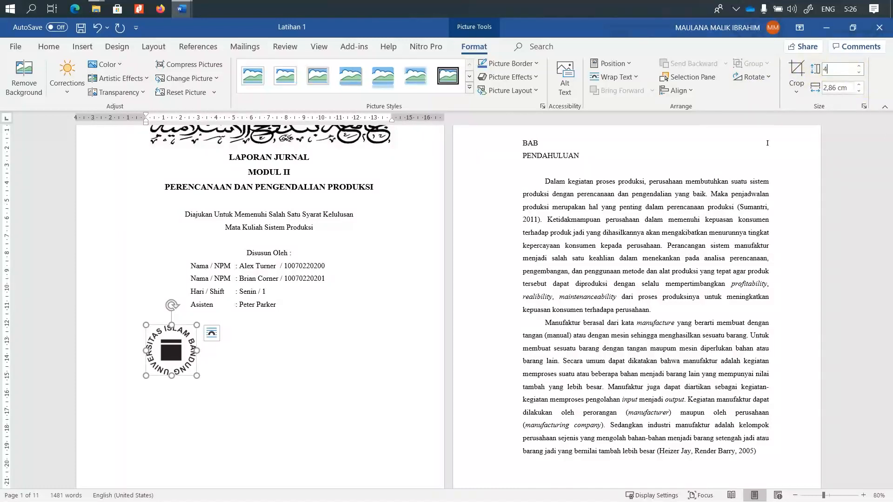
key(Tab)
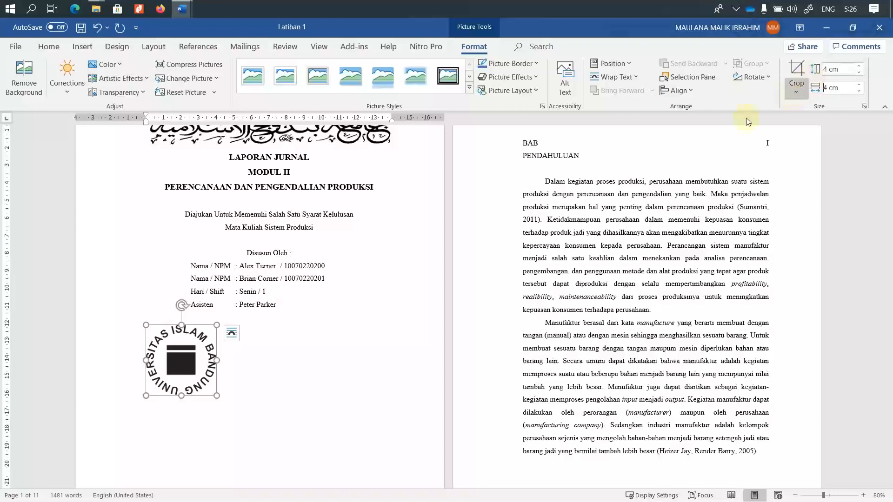
Step: Centre the university logo on the cover page and place the cursor below it
click(318, 331)
click(187, 379)
key(ctrl+e)
click(346, 376)
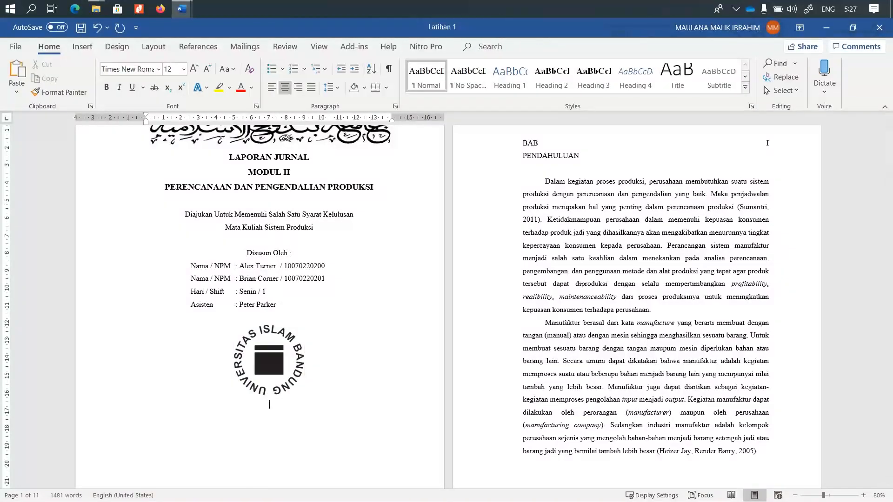
Step: Below the logo, add "LABORATORIUM SISTEM PRODUKSI", "FAKULTAS TEKNIK", "PROGRAM STUDI TEKNIK INDUSTRI", "UNIVERSITAS ISLAM BANDUNG" and "2020 M / 1441 H" on separate lines
scroll(442, 424, down, 3)
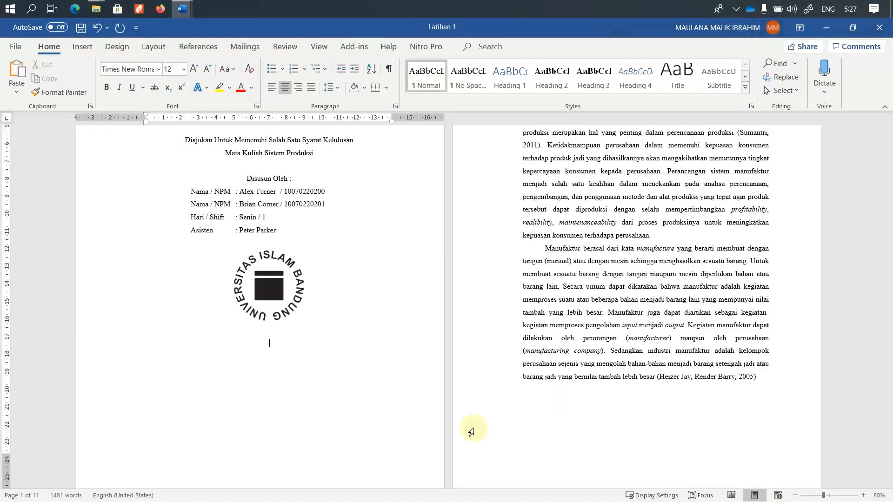
text(LABORATORIUM SISTEM PRODUKSI FAK)
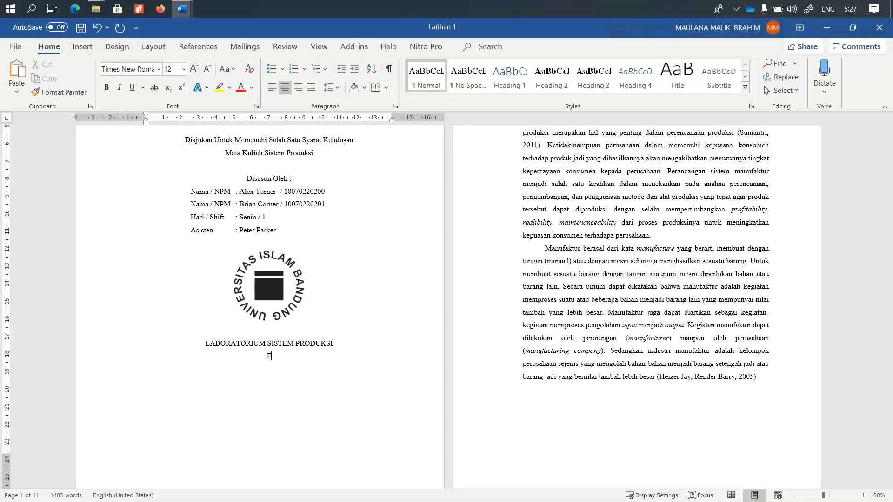
text(ULTAS TEKNIK )
text(PROGRAM STUDI )
text(TEKNIK INDU)
text(STRI)
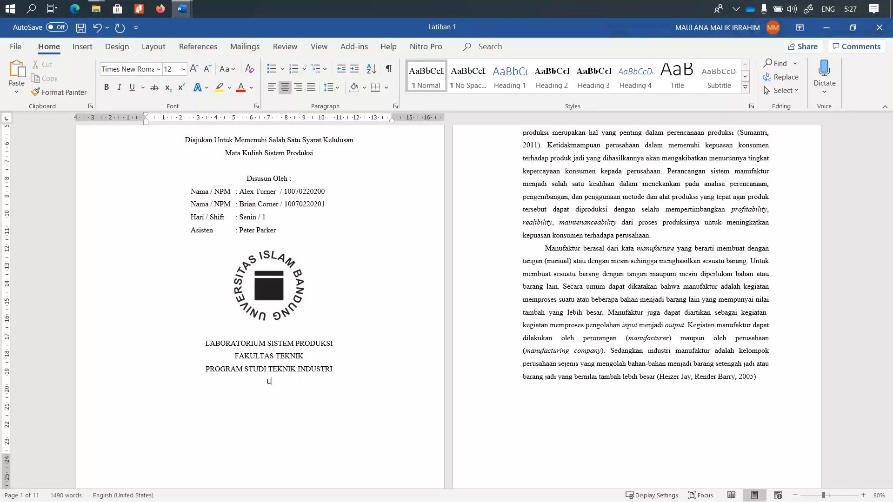
text(RSITAS ISLAM BANDUNG )
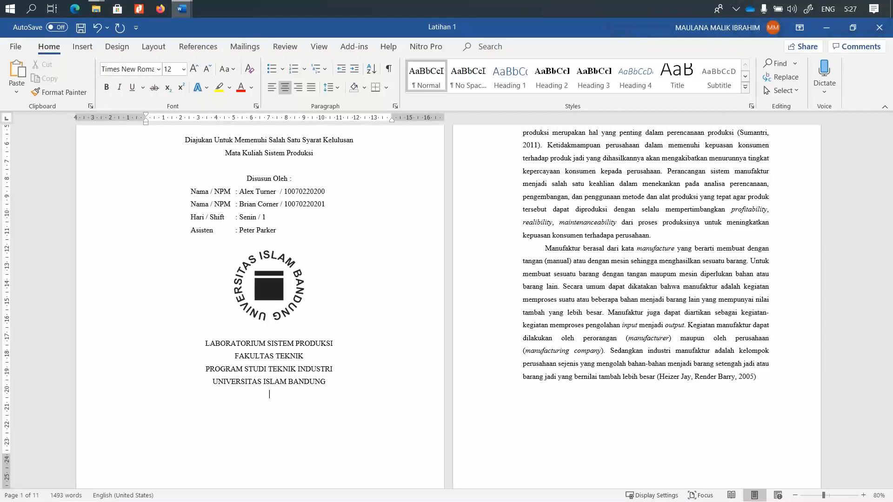
text(2020 M / 1441 H)
Step: Format the five institution and year lines below the logo as bold 14 pt text
click(315, 394)
drag(246, 369, 204, 344)
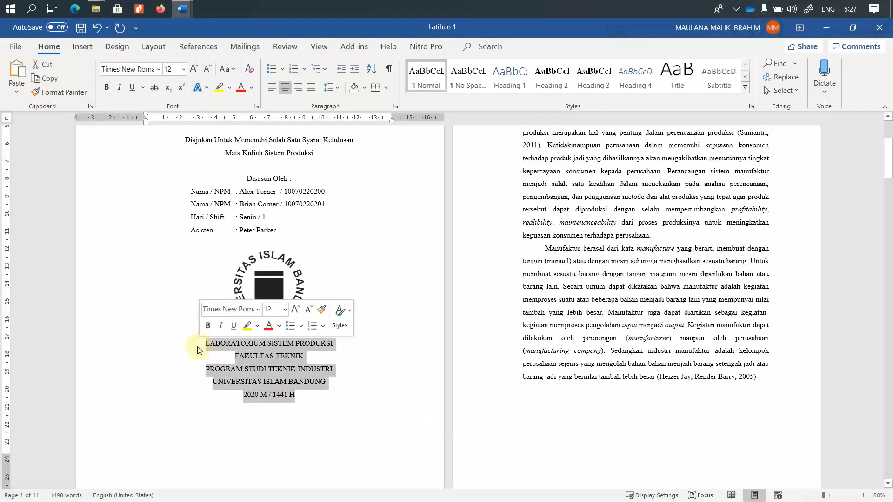
click(193, 69)
key(ctrl+b)
scroll(313, 364, down, 3)
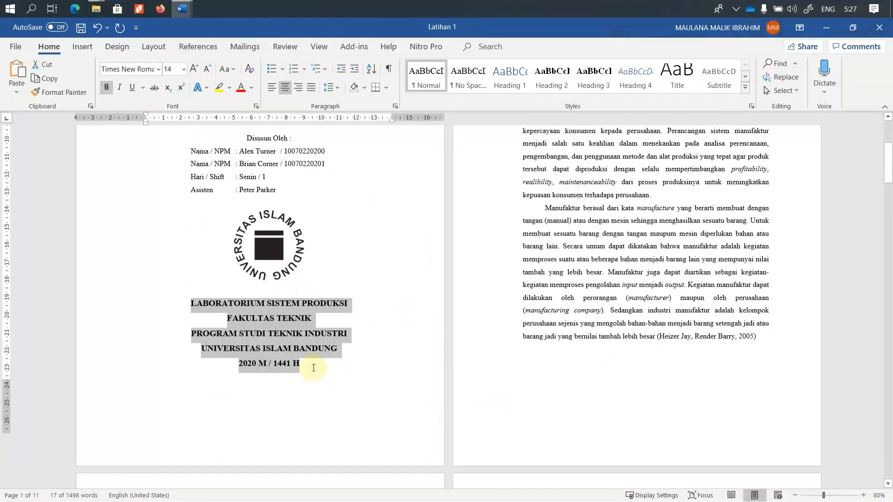
Step: Insert two blank lines before "LABORATORIUM SISTEM PRODUKSI" to space it away from the logo
click(246, 313)
scroll(295, 309, up, 8)
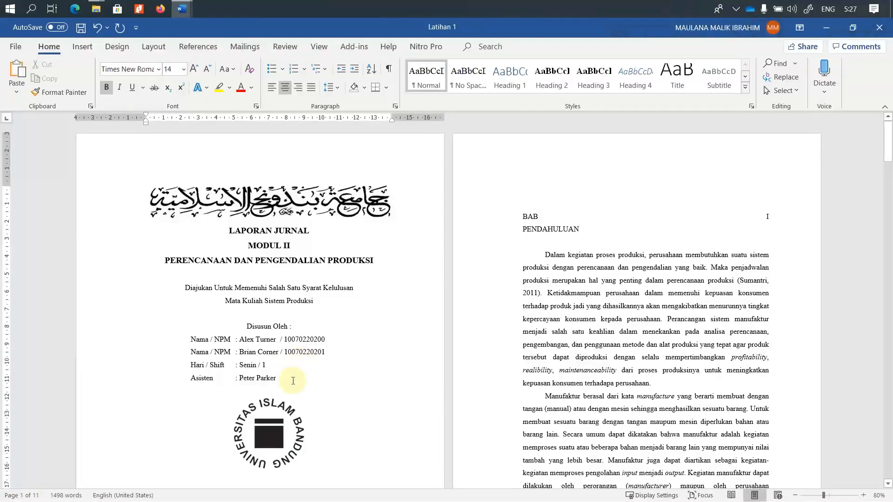
scroll(279, 368, down, 3)
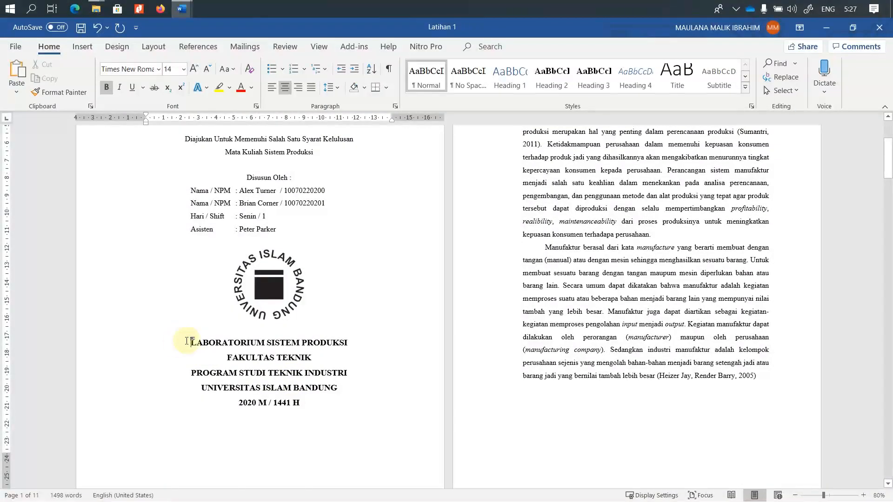
scroll(200, 347, down, 3)
key(Return)
key(Return)
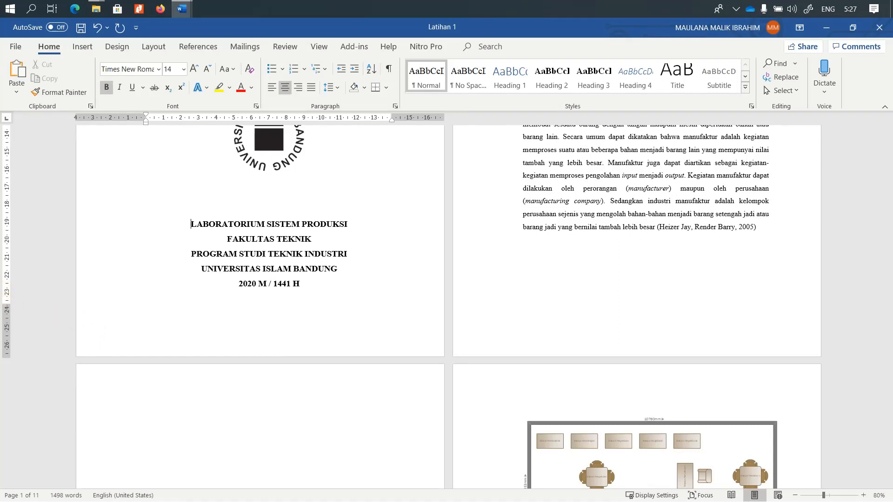
Step: Examine the cover page layout from the title to the year line, along with the neighbouring PENDAHULUAN page
scroll(286, 344, up, 4)
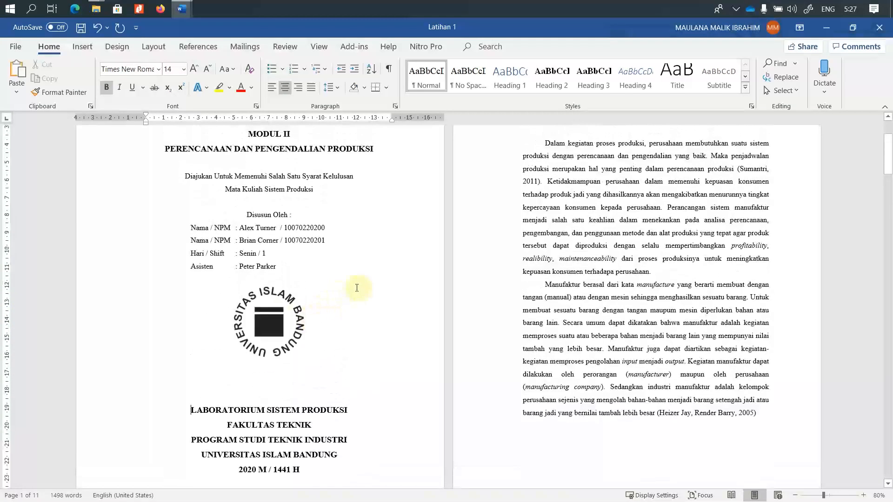
scroll(357, 287, up, 2)
scroll(396, 332, down, 4)
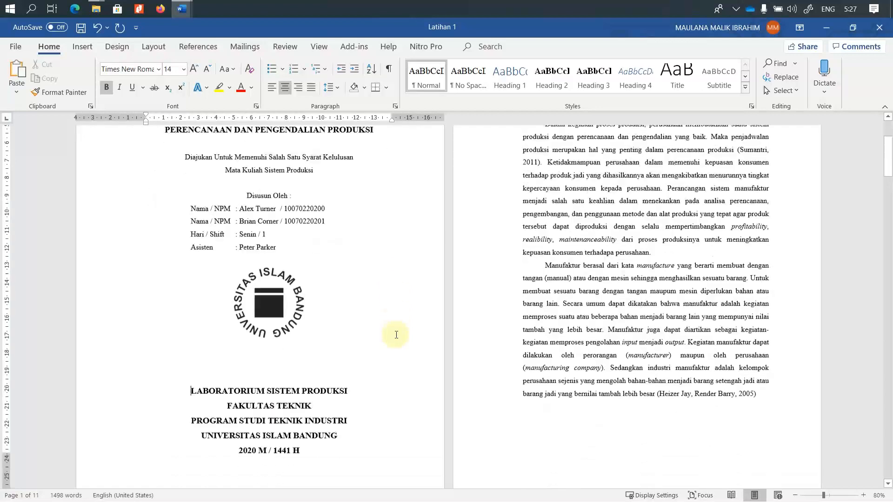
scroll(369, 393, up, 3)
scroll(350, 397, down, 4)
scroll(425, 335, up, 2)
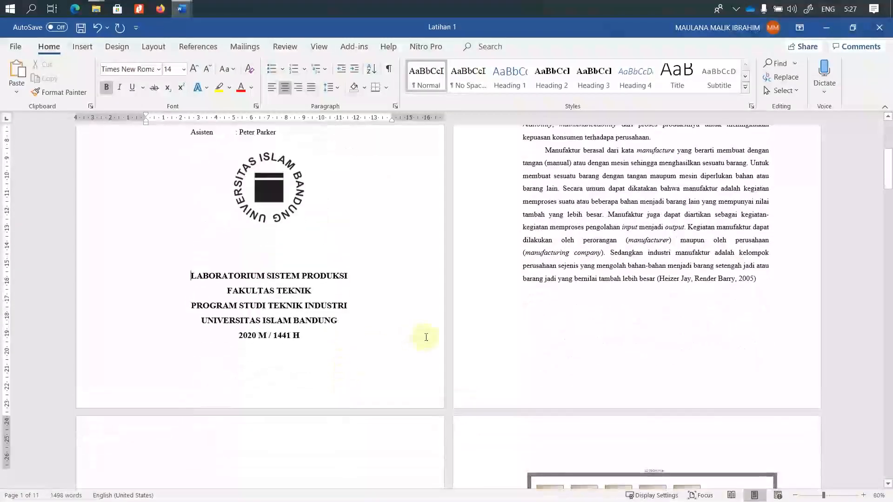
scroll(425, 359, down, 1)
scroll(457, 342, up, 3)
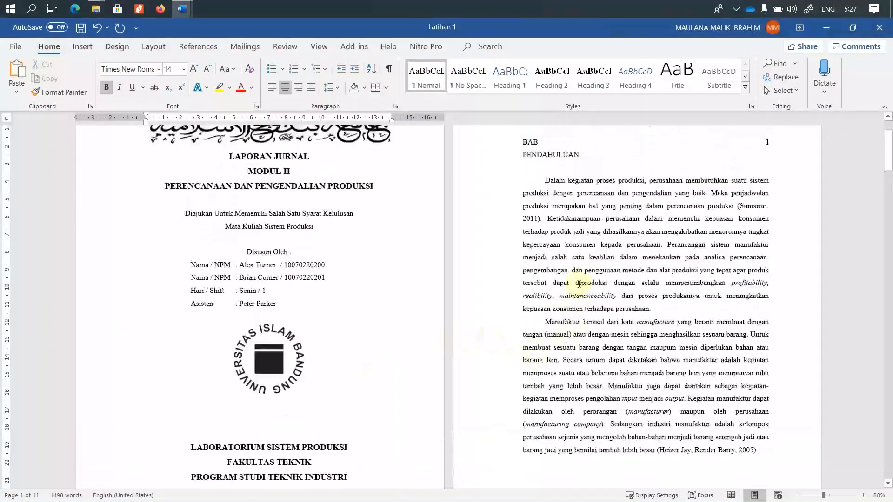
click(579, 270)
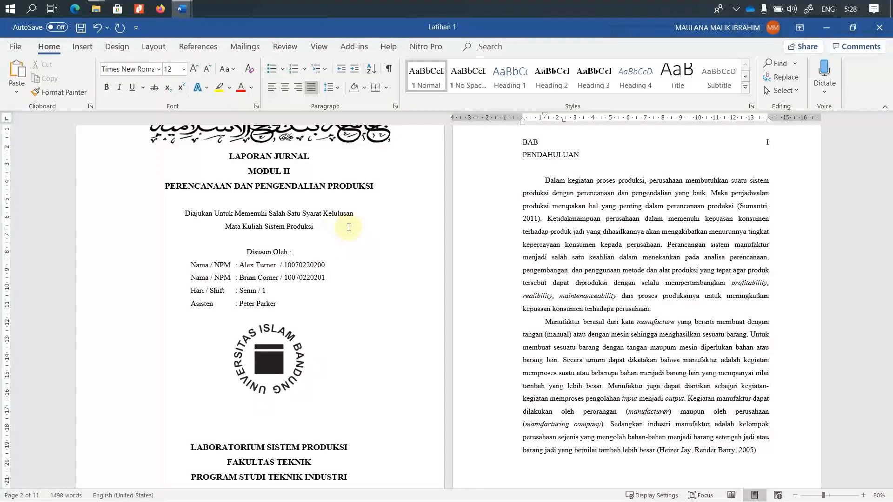
scroll(590, 289, down, 5)
scroll(632, 397, up, 5)
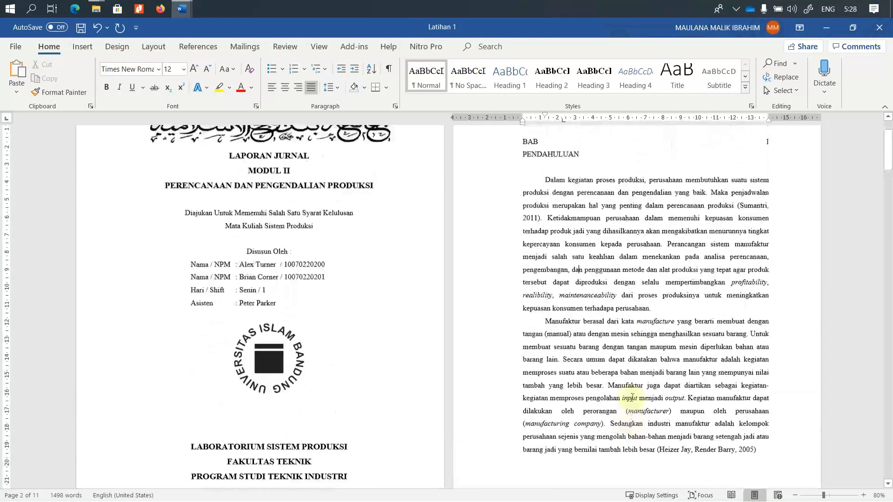
Step: Centre and bold the two-line chapter heading "BAB I" "PENDAHULUAN" on the second page
scroll(632, 396, up, 2)
drag(524, 216, 651, 232)
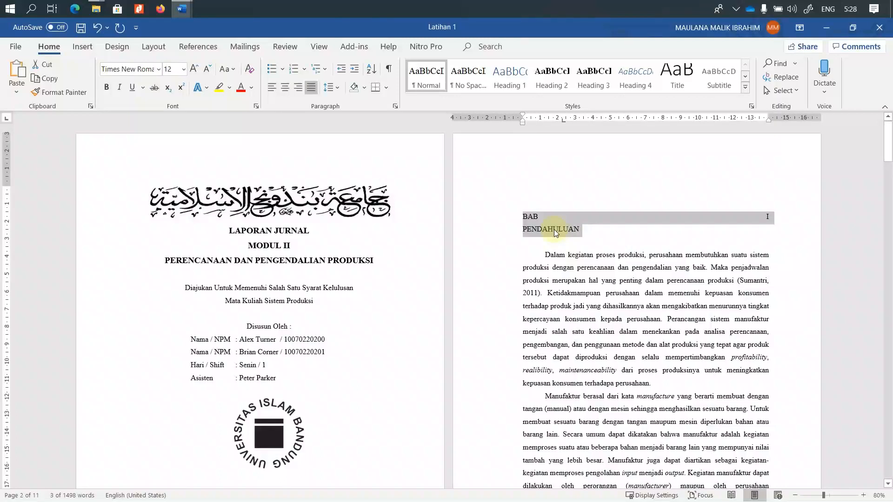
click(511, 83)
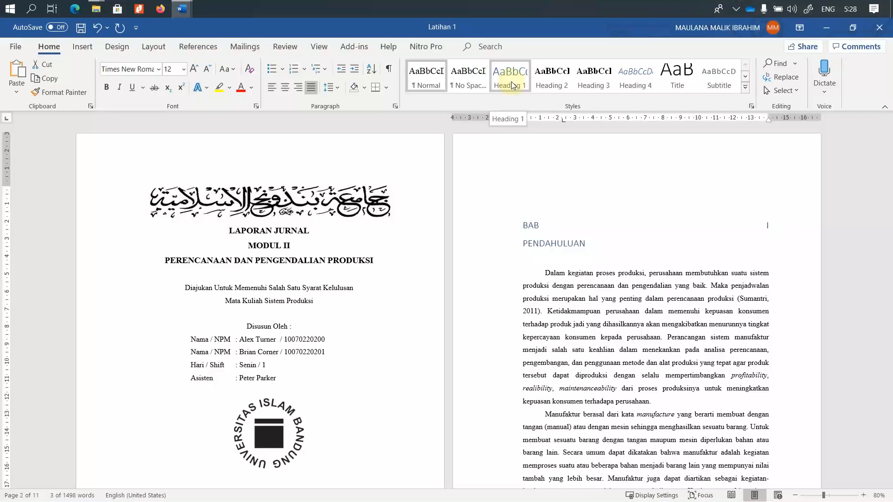
key(ctrl+z)
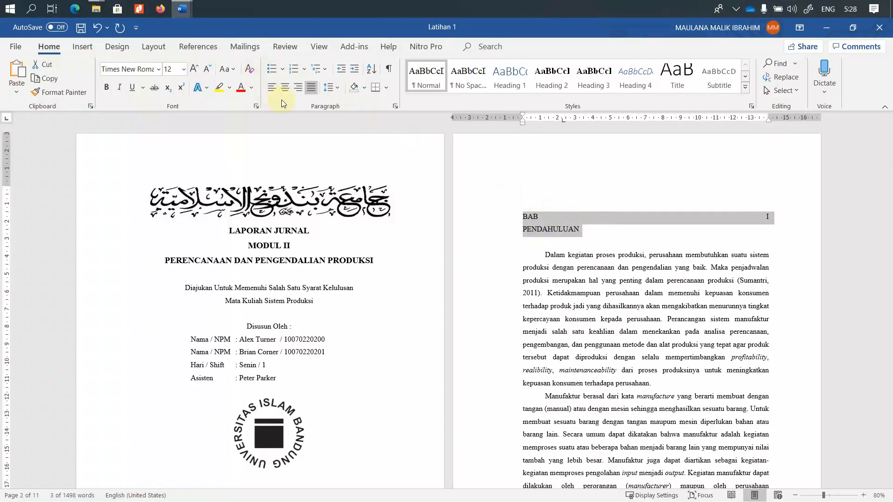
click(285, 87)
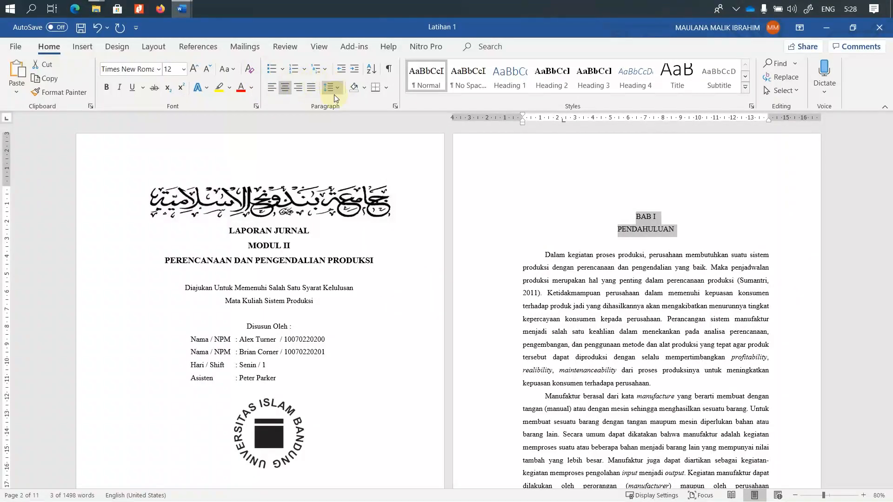
key(ctrl+b)
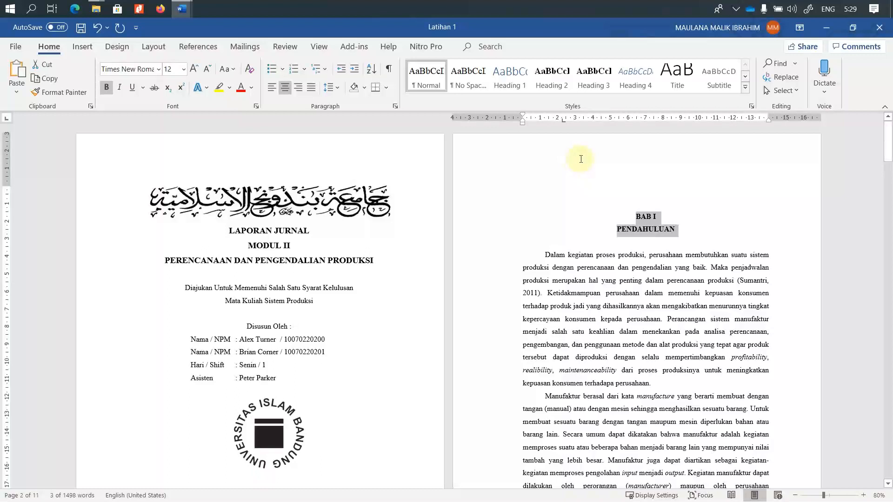
Step: Modify the Heading 1 style to use Times New Roman, 14 pt, bold, with a black font colour
click(502, 73)
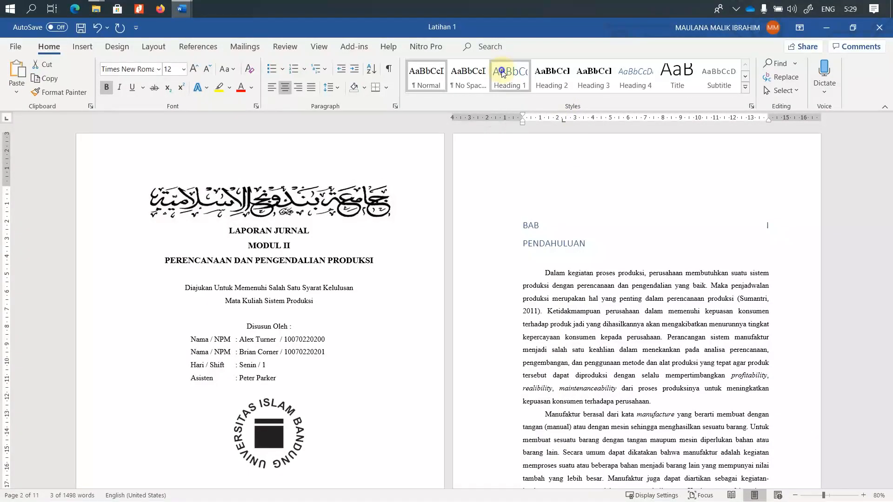
right_click(502, 74)
click(534, 91)
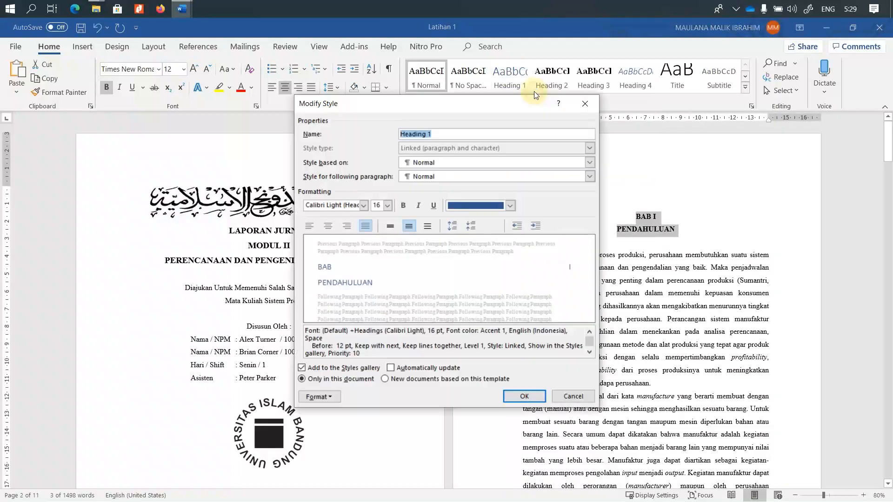
click(339, 205)
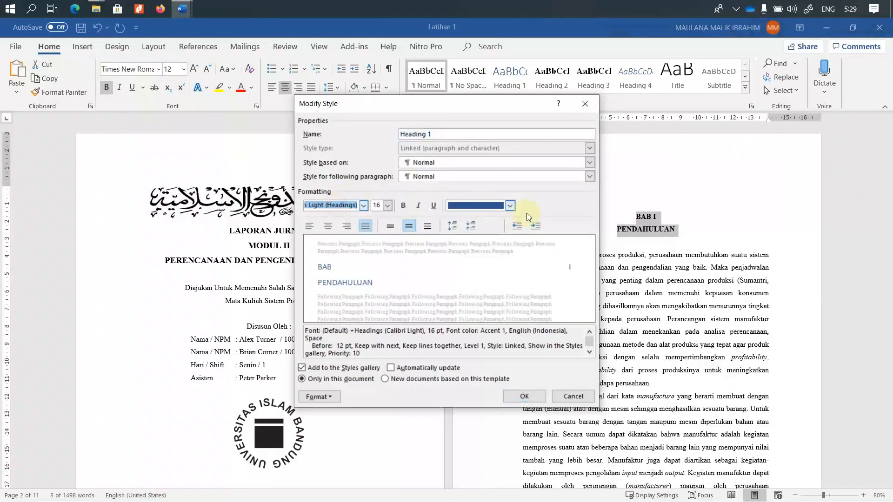
text(Times New Roman)
key(Tab)
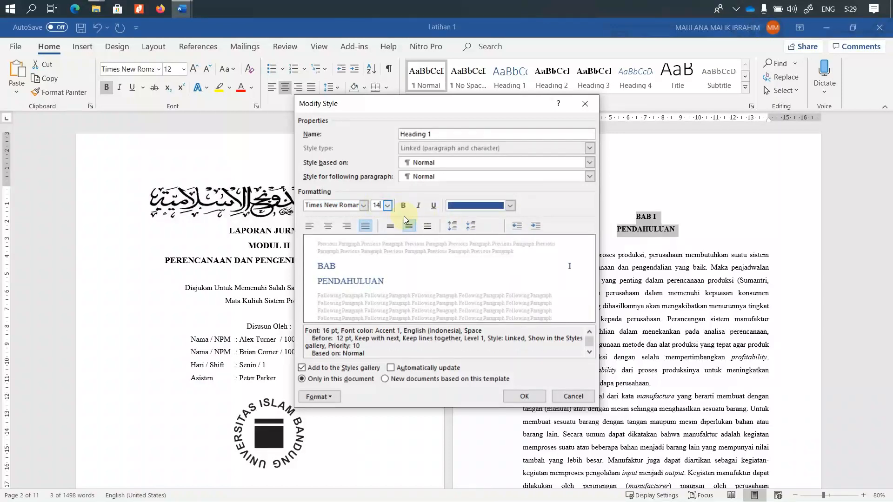
text(14)
click(403, 209)
click(479, 209)
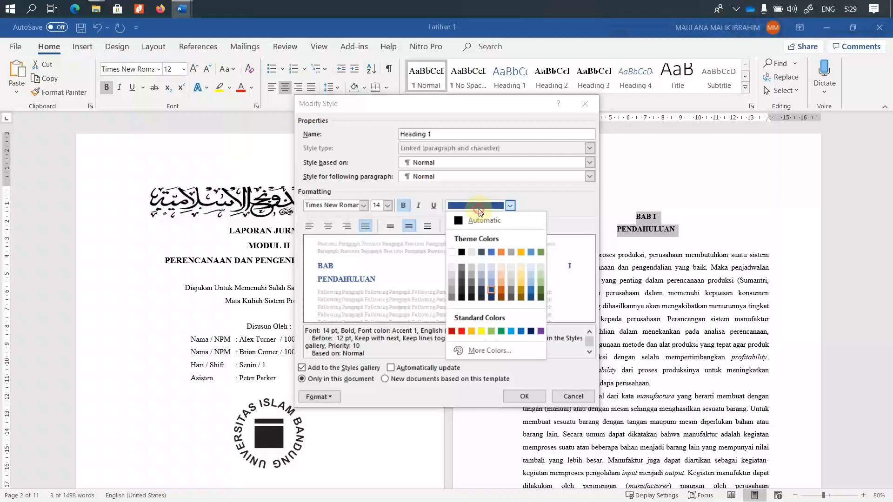
click(461, 253)
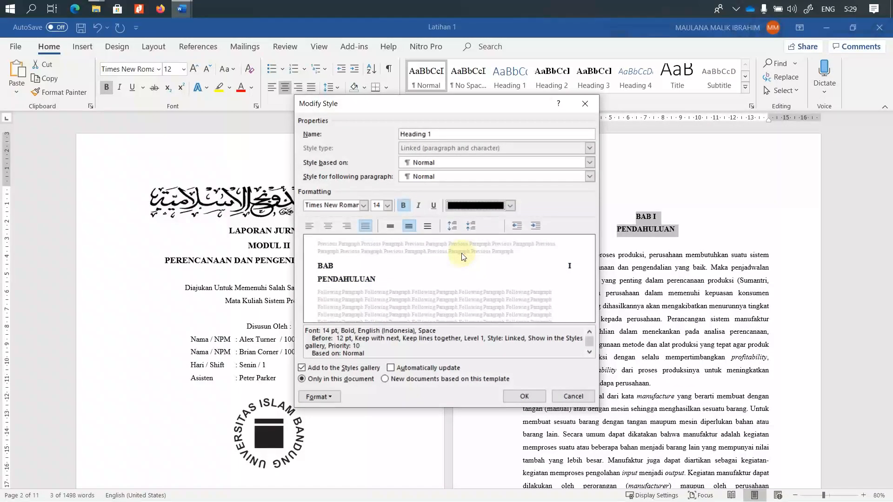
Step: Centre the Heading 1 style's alignment, remove its spacing before the paragraph and save the style
click(330, 229)
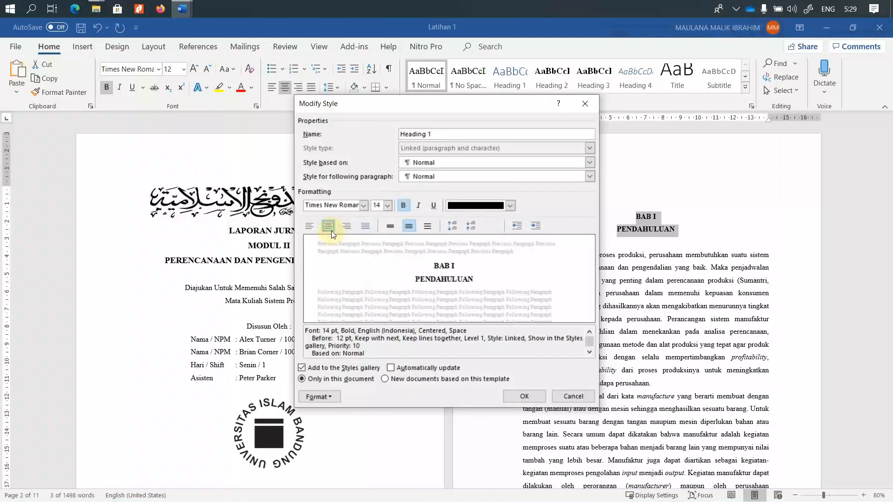
click(470, 228)
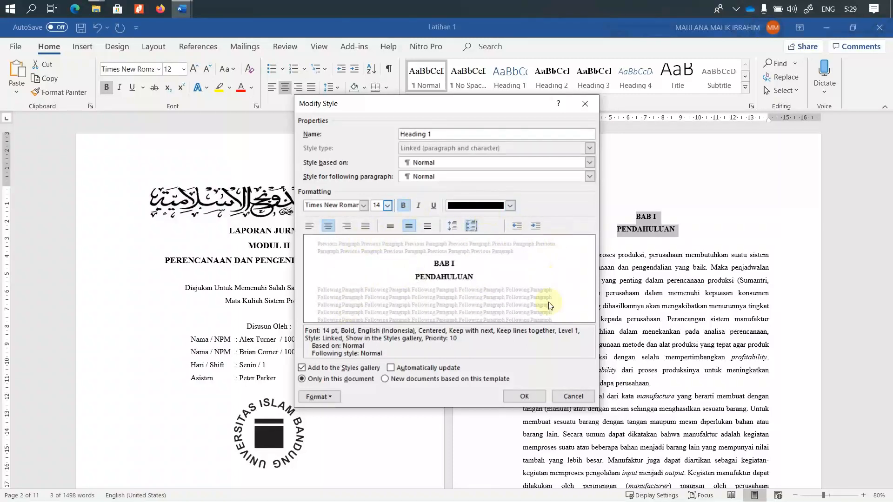
click(523, 396)
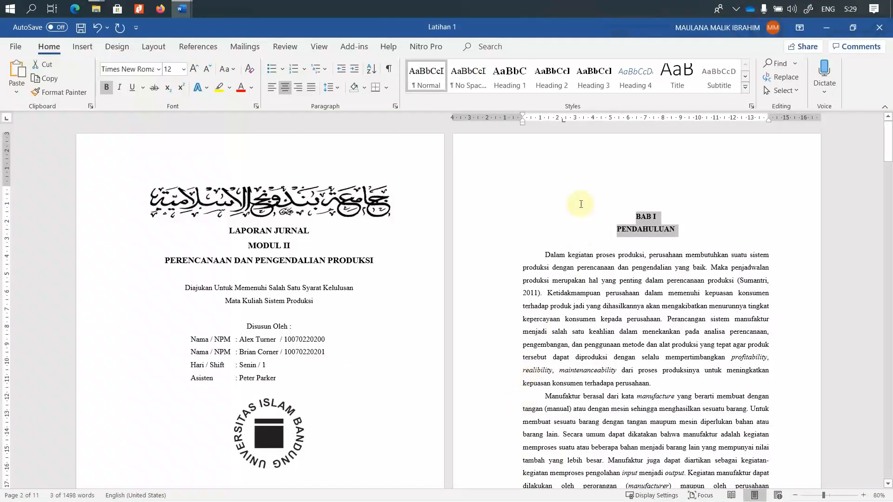
Step: Apply the Heading 1 style to the chapter headings "BAB I PENDAHULUAN" and "BAB II PENGUMPULAN DAN PENGOLAHAN DATA"
click(518, 87)
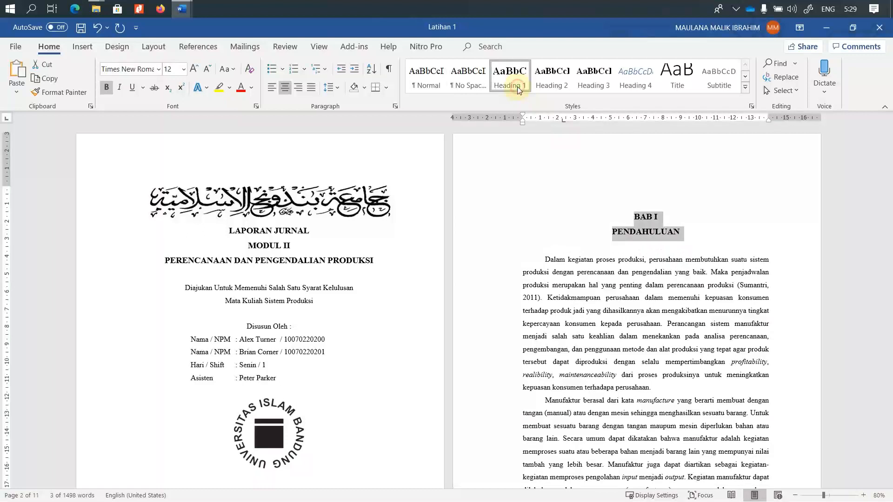
click(683, 312)
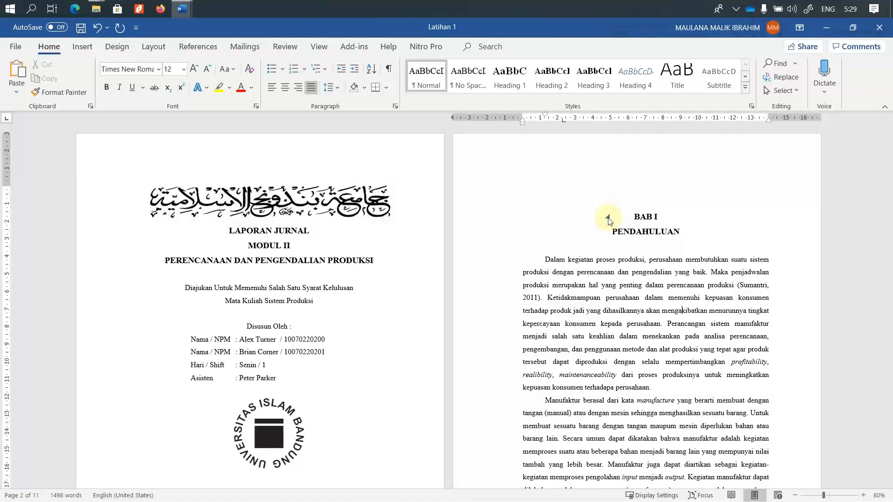
scroll(663, 400, down, 5)
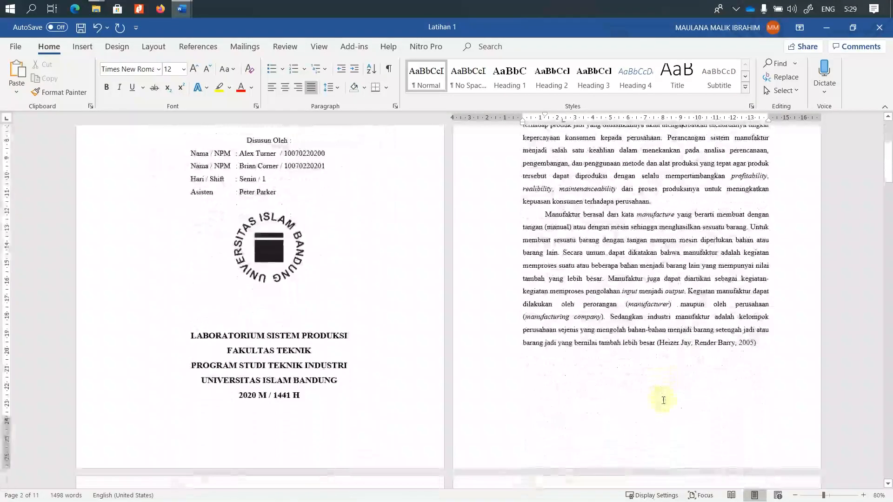
scroll(663, 400, down, 10)
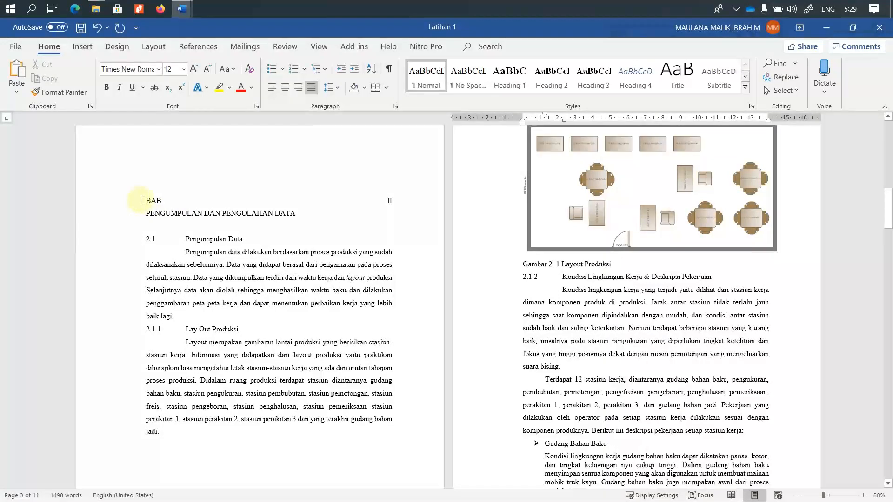
drag(146, 200, 304, 214)
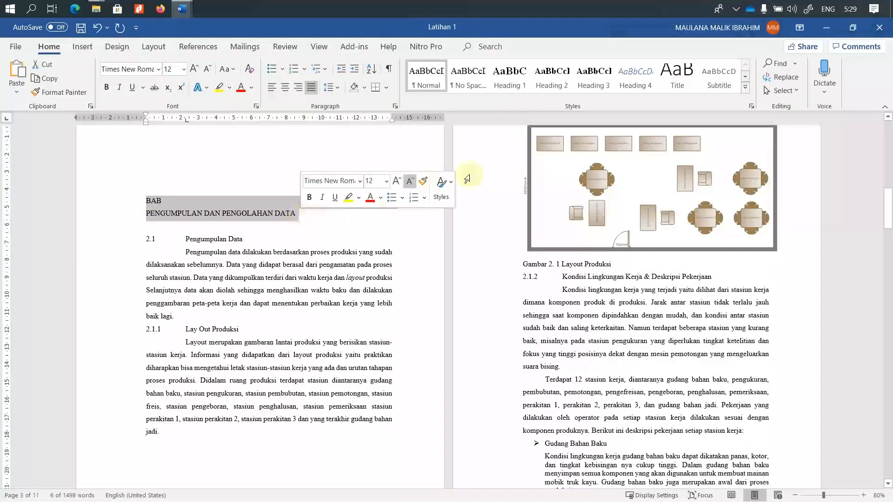
click(516, 79)
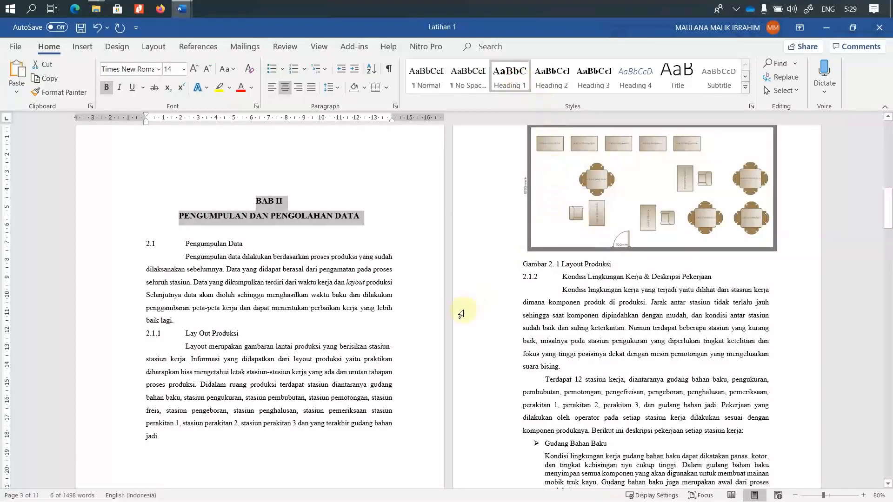
Step: Apply the Heading 1 style to the chapter headings "BAB III ANALISIS" and "BAB IV KESIMPULAN"
scroll(461, 314, down, 15)
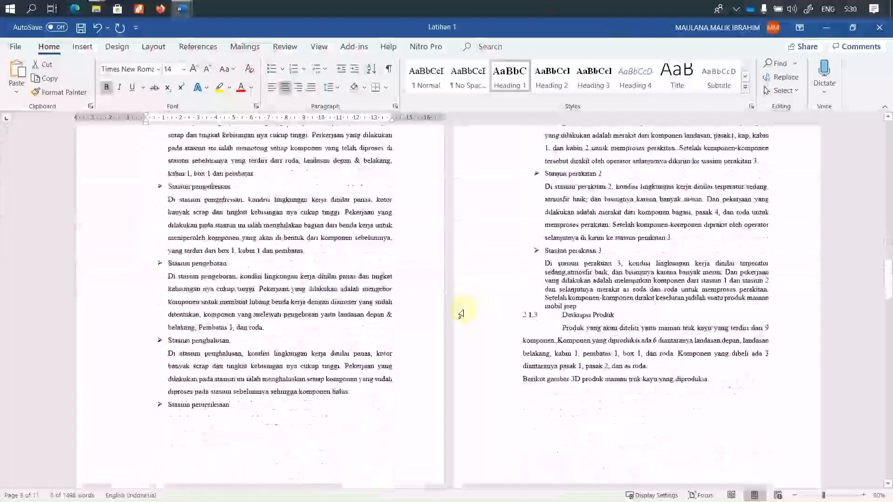
scroll(461, 314, down, 15)
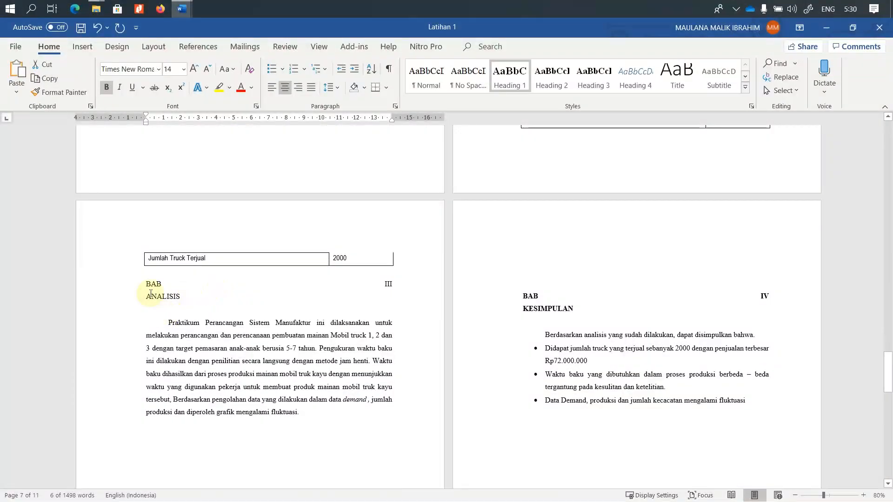
drag(147, 284, 173, 298)
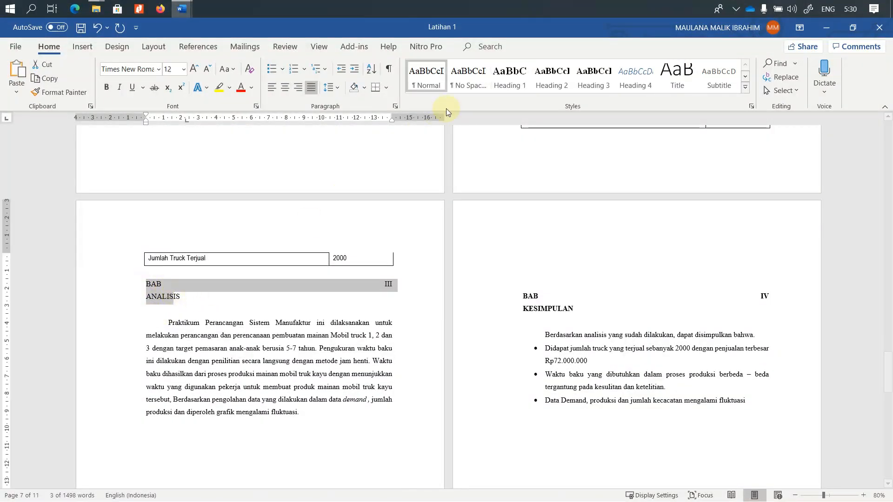
click(147, 285)
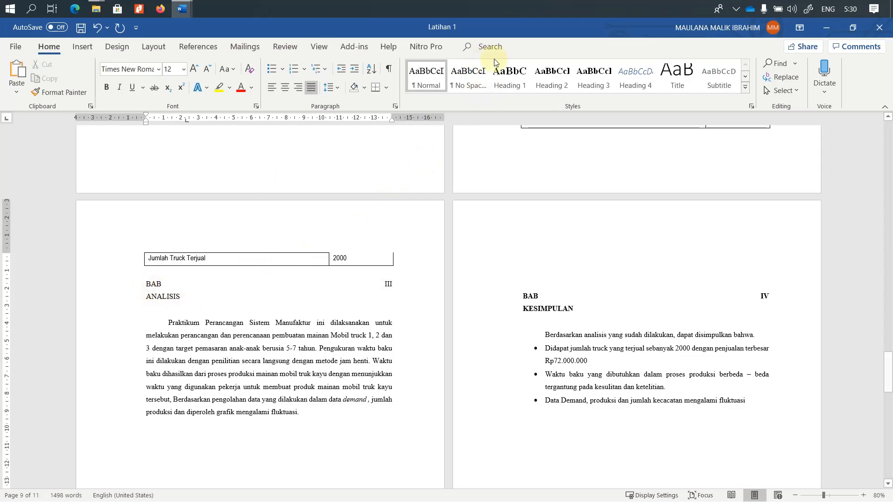
click(504, 79)
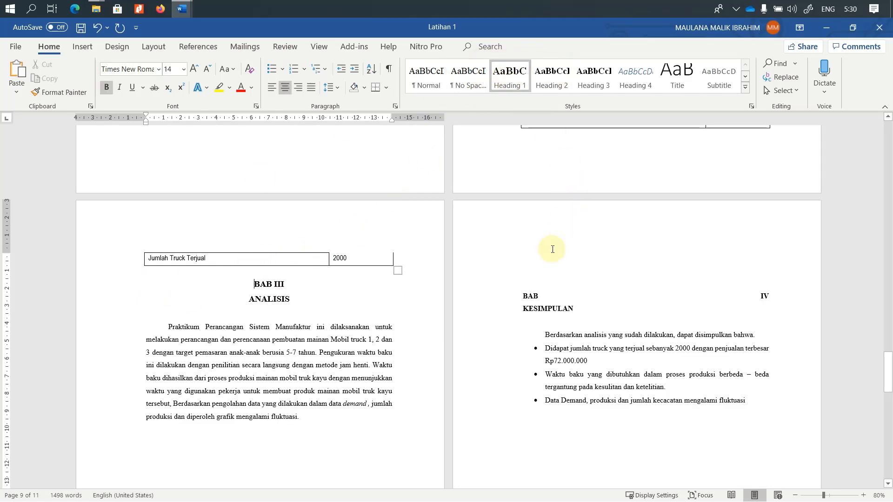
click(524, 293)
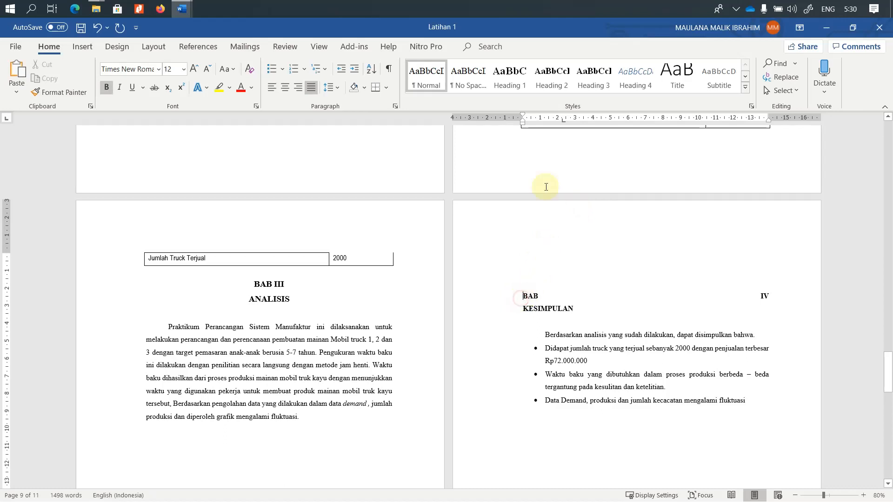
click(498, 83)
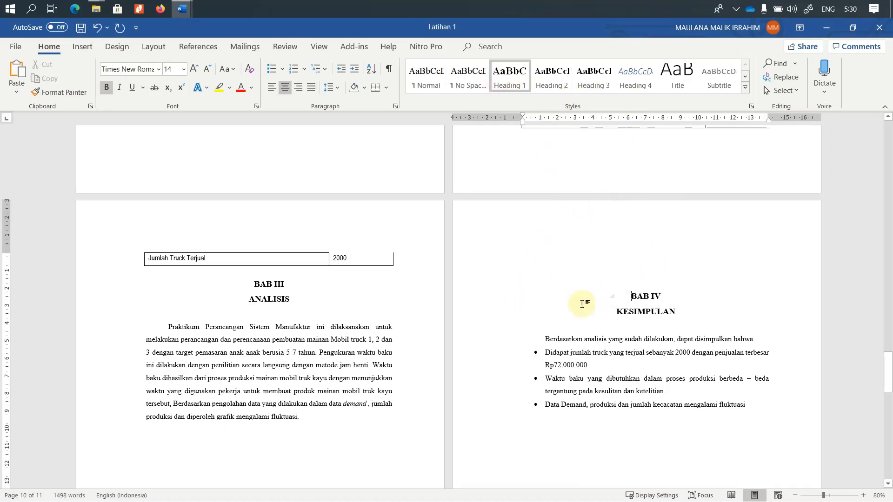
Step: Search the document for "Didapat jumlah truck yang terjual sebanyak 2000 dengan penjualan terbesar" and display the outline of its headings
scroll(386, 331, up, 20)
scroll(386, 331, up, 20)
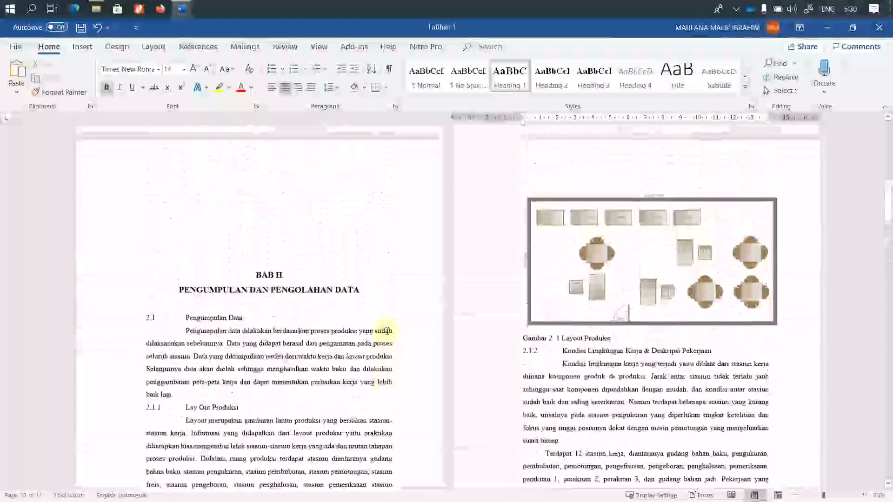
scroll(386, 333, down, 3)
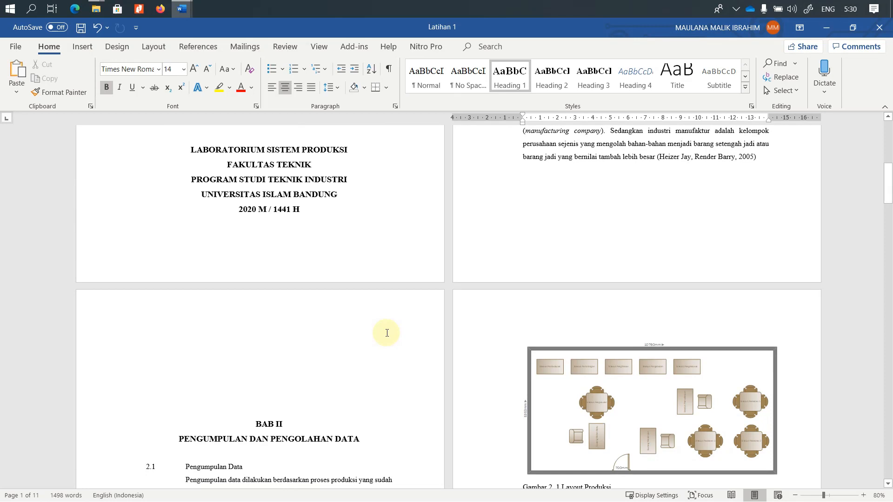
key(ctrl+f)
text(Didapat jumlah truck yang terjual sebanyak 2000 dengan penjualan terbesar)
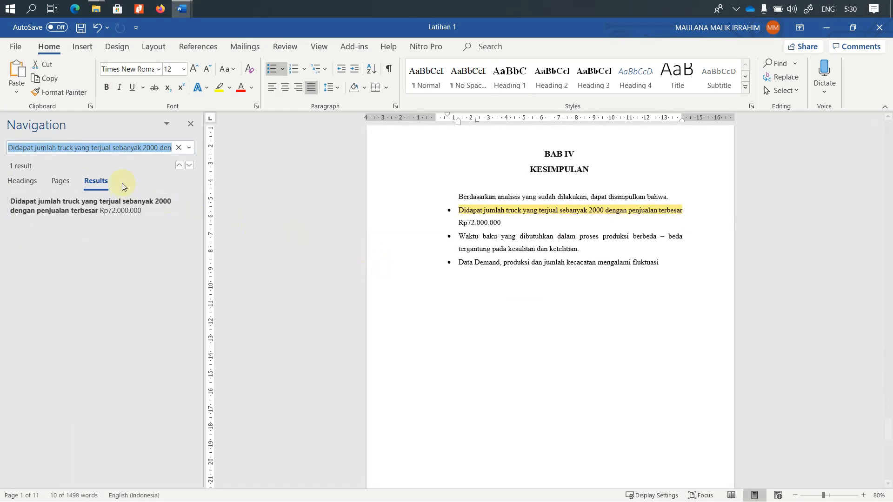
click(23, 182)
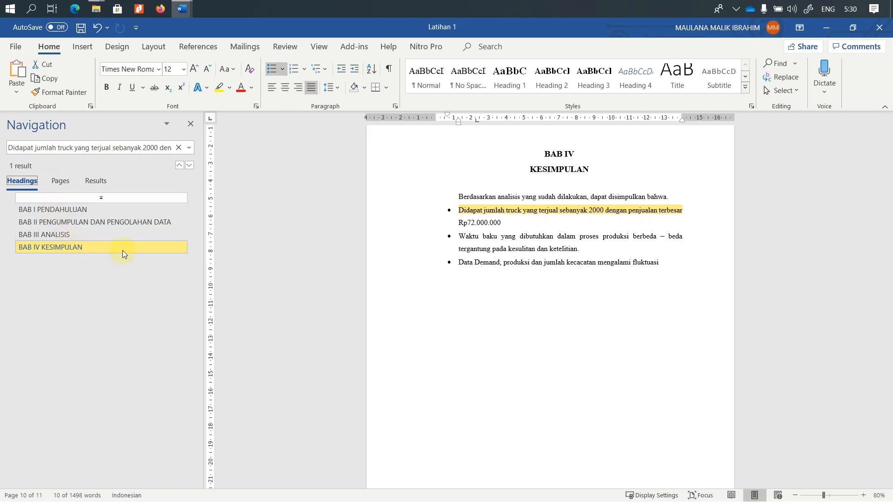
Step: Select the "2.1 Pengumpulan Data" subheading in BAB II and modify the Heading 2 style to remove its spacing before the paragraph
scroll(500, 291, up, 6)
scroll(500, 291, up, 20)
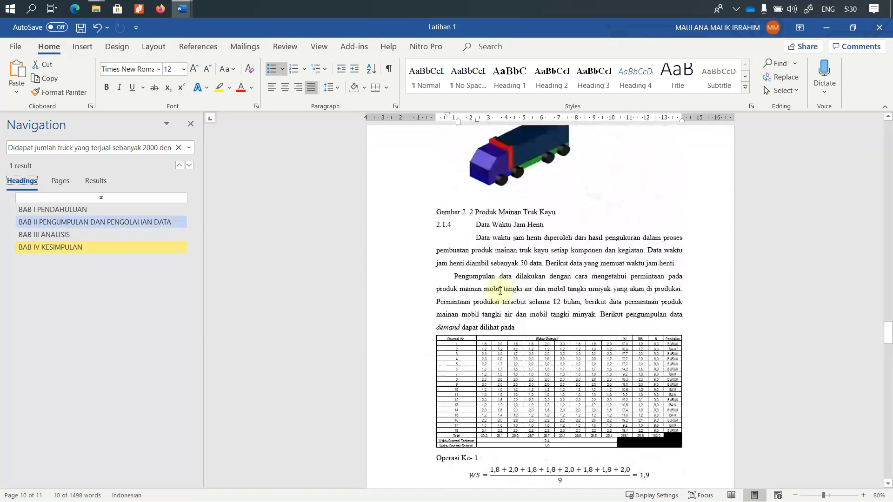
scroll(500, 291, up, 20)
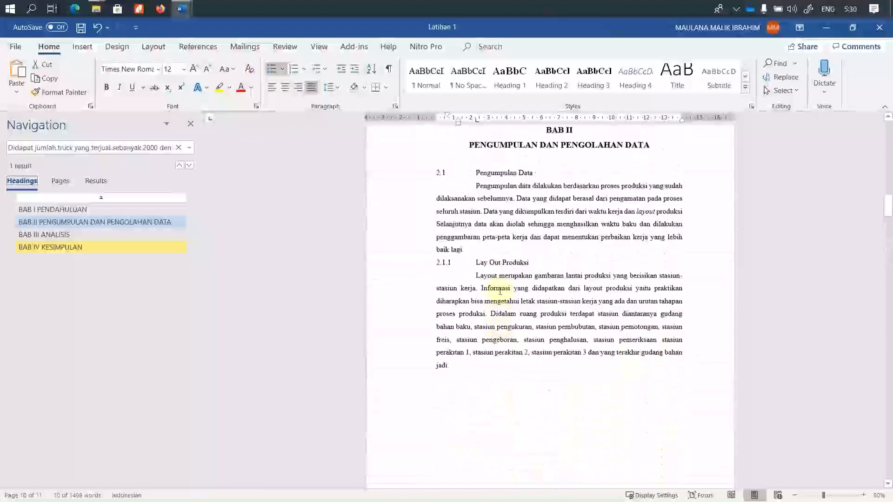
scroll(500, 291, up, 3)
scroll(500, 291, down, 15)
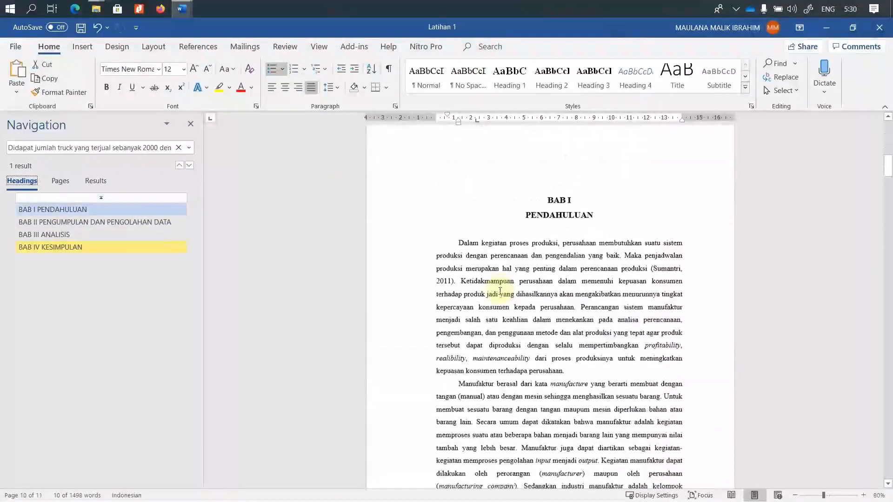
scroll(500, 291, up, 4)
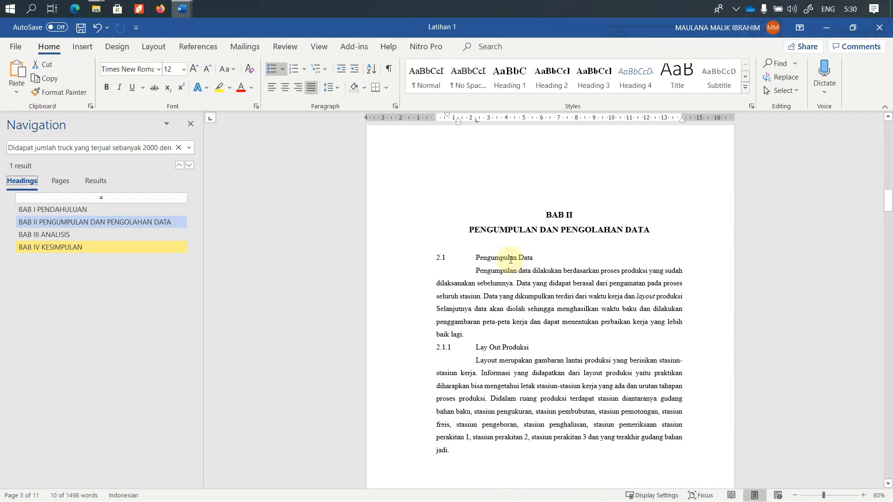
click(388, 263)
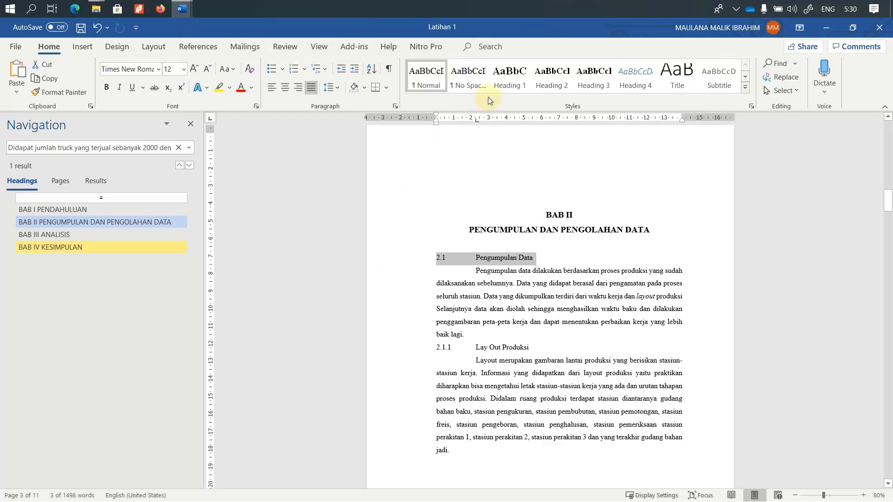
click(548, 78)
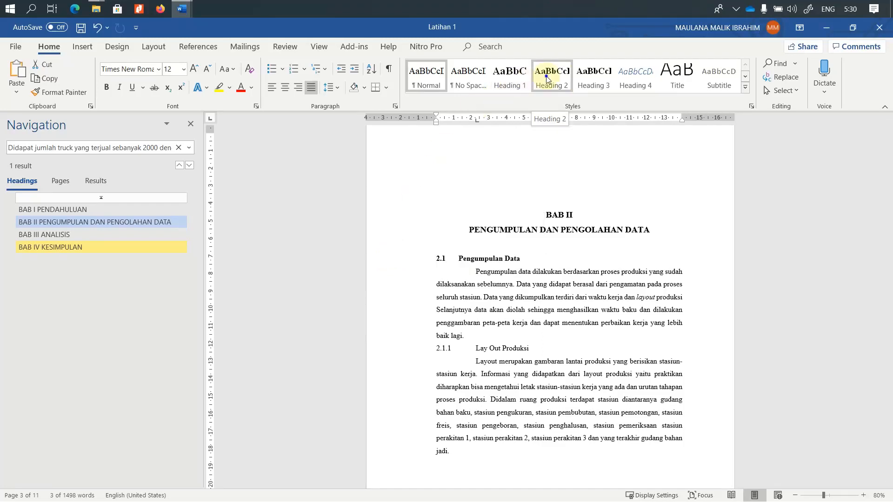
right_click(547, 79)
click(571, 100)
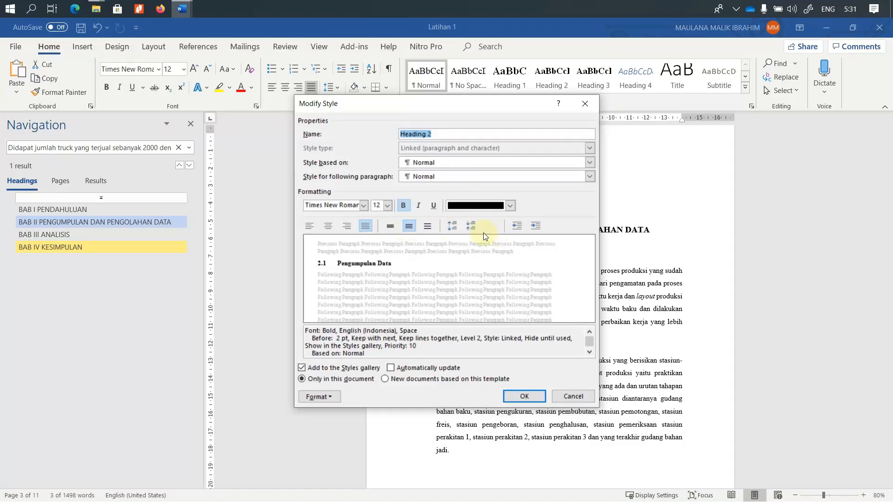
click(472, 226)
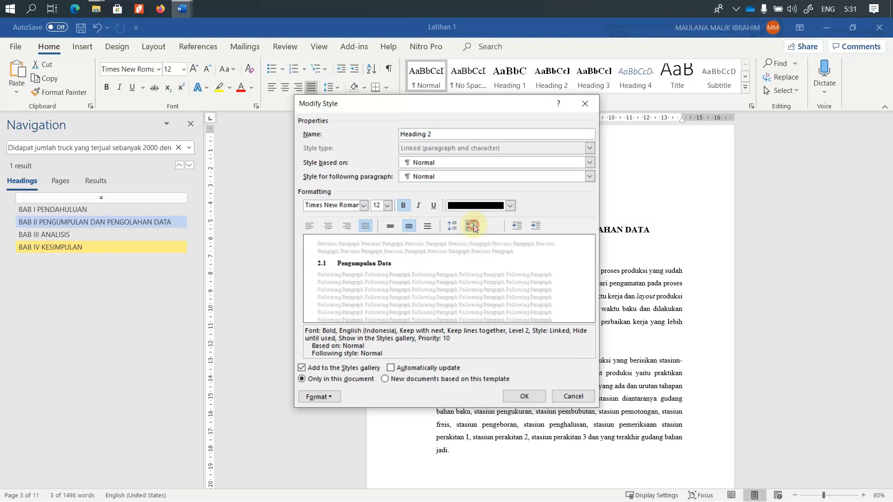
click(526, 390)
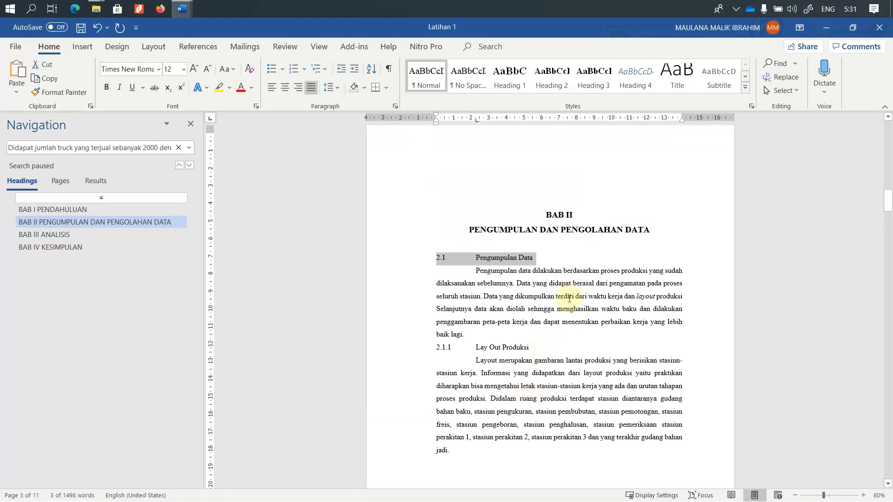
Step: Apply the Heading 2 style to "2.1 Pengumpulan Data" and remove the left tab stop from the paragraph beneath it
click(553, 75)
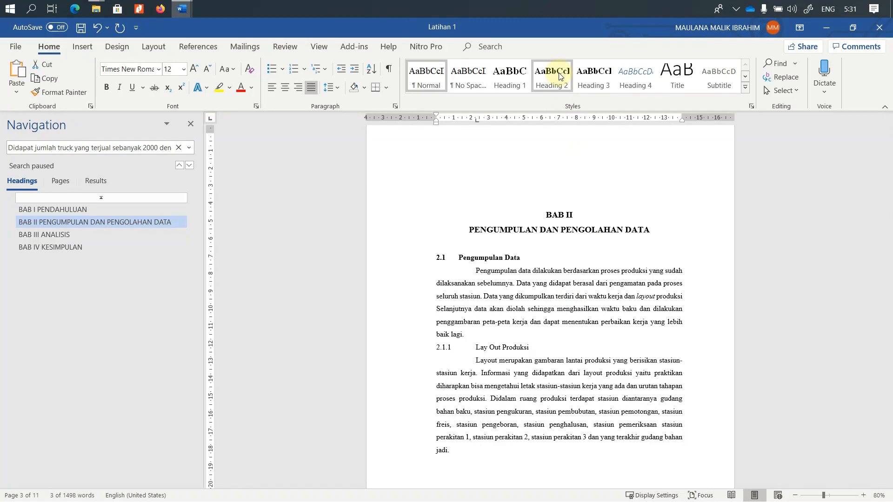
click(470, 272)
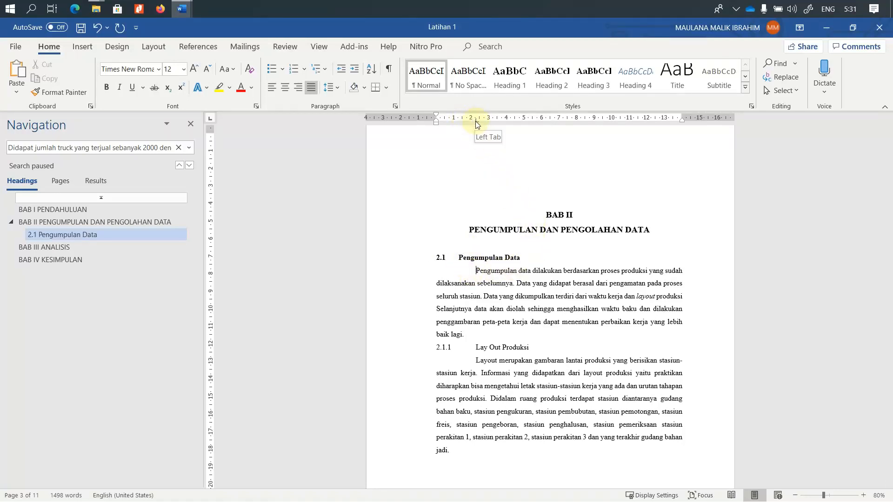
drag(475, 121, 471, 169)
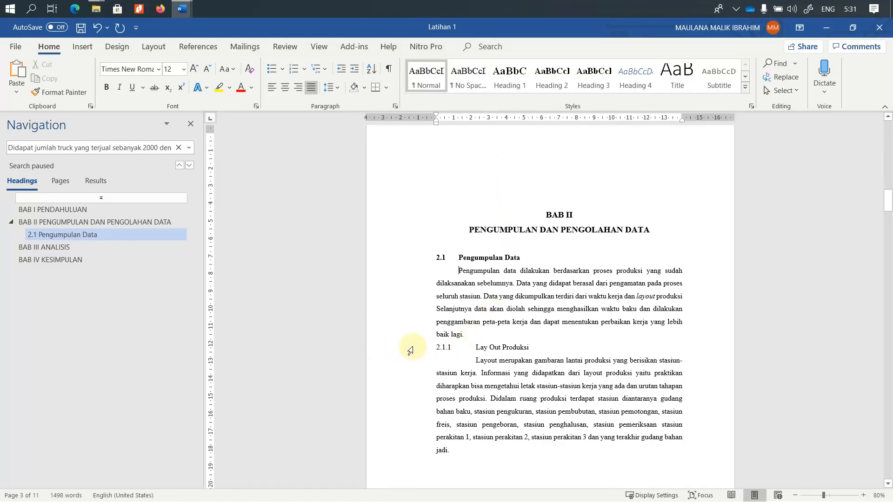
scroll(444, 251, up, 12)
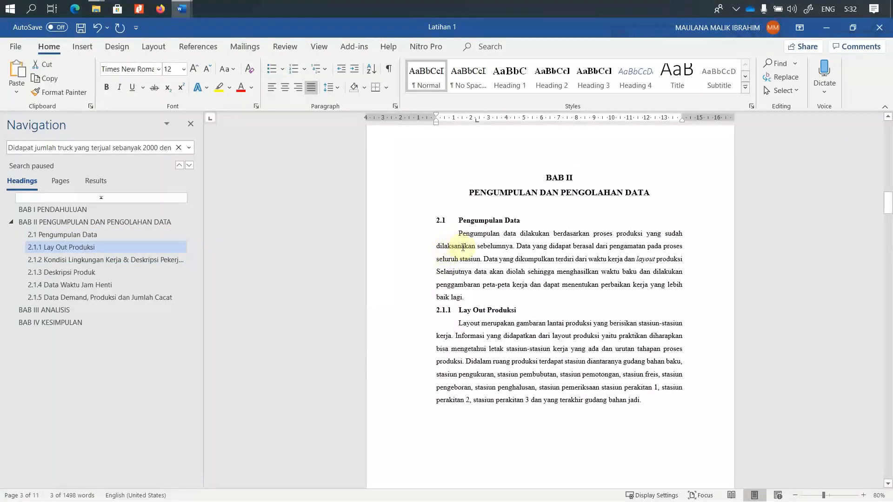
Step: Apply the Heading 3 style to the subheadings "2.1.1 Lay Out Produksi" and "2.1.2 Kondisi Lingkungan Kerja & Deskripsi Pekerjaan"
click(440, 220)
scroll(443, 160, up, 1)
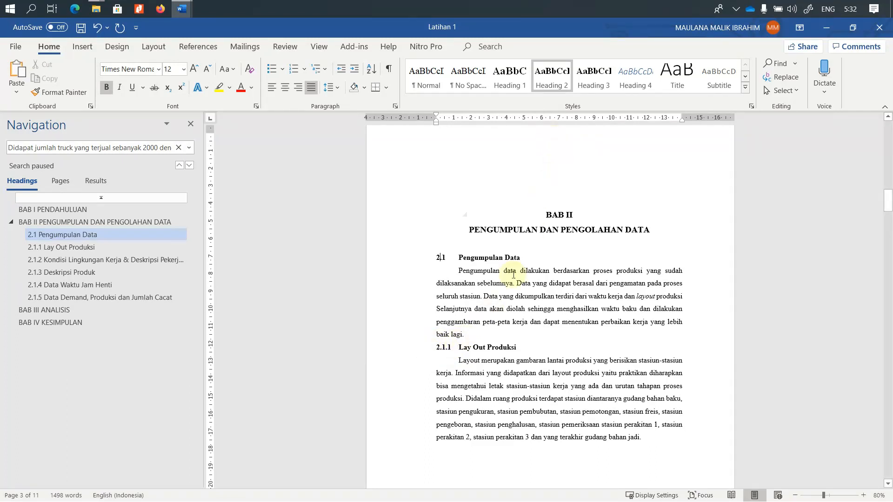
click(408, 347)
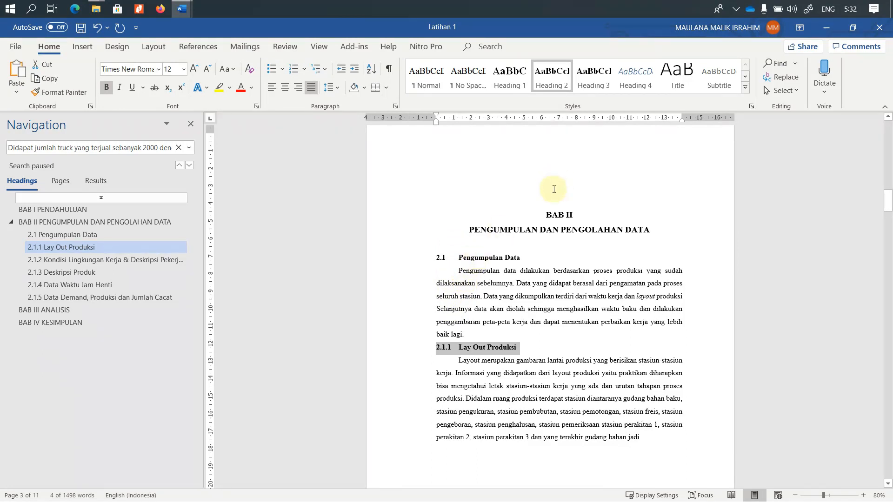
click(598, 75)
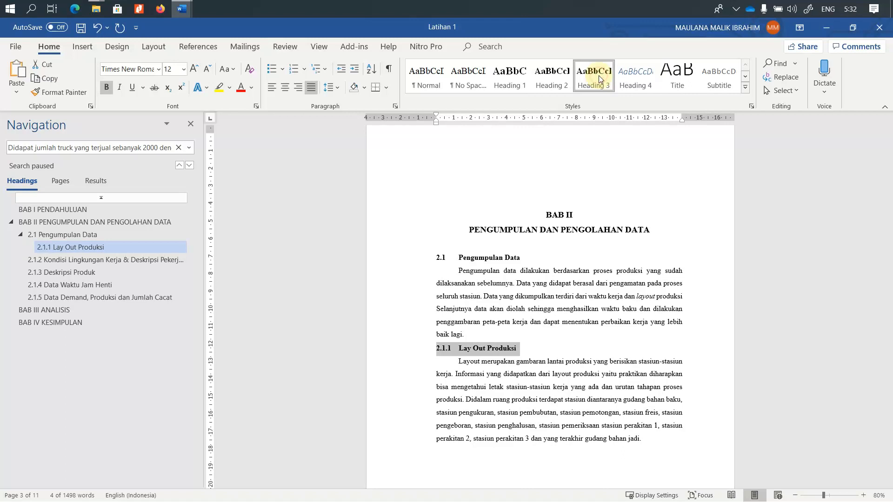
scroll(463, 308, down, 10)
click(417, 298)
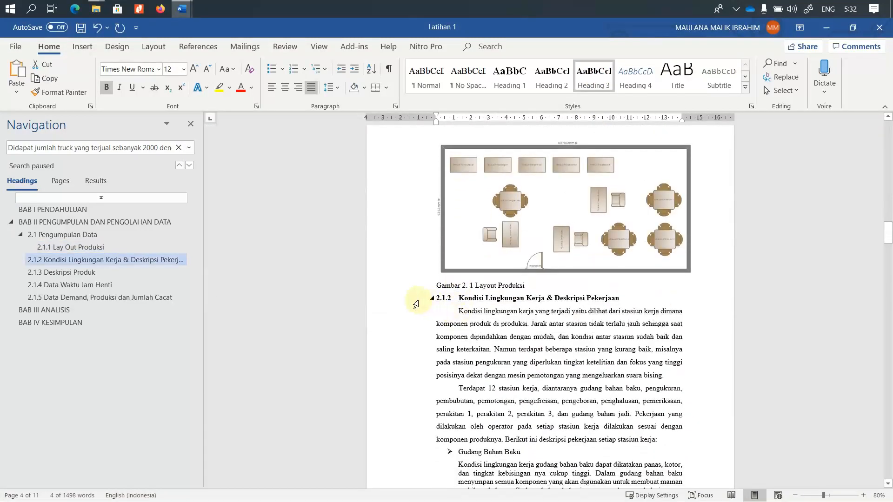
click(587, 78)
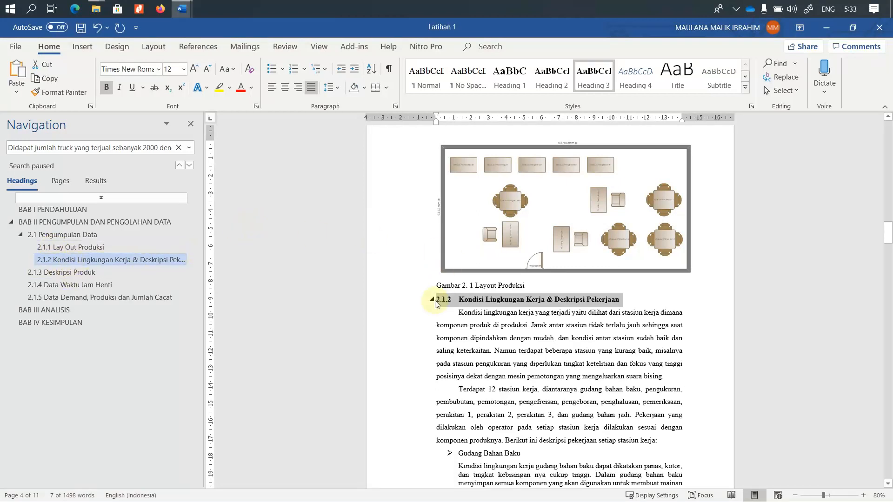
Step: Apply the Heading 3 style to the subheadings "2.1.3 Deskripsi Produk" and "2.1.4 Data Waktu Jam Henti"
scroll(451, 279, down, 10)
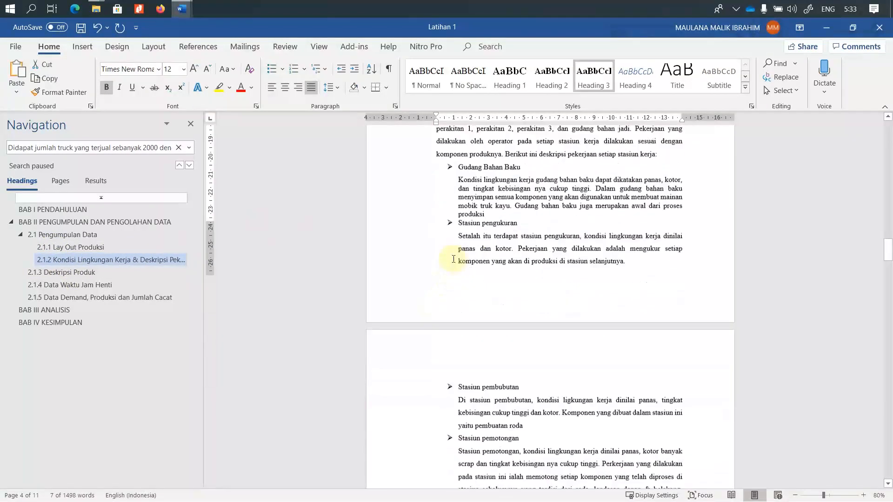
scroll(465, 262, down, 15)
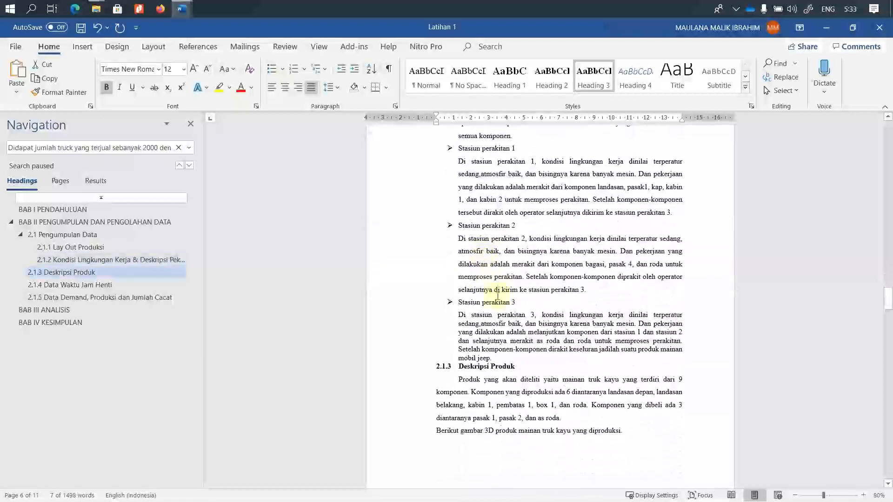
click(412, 376)
click(591, 77)
scroll(484, 351, down, 8)
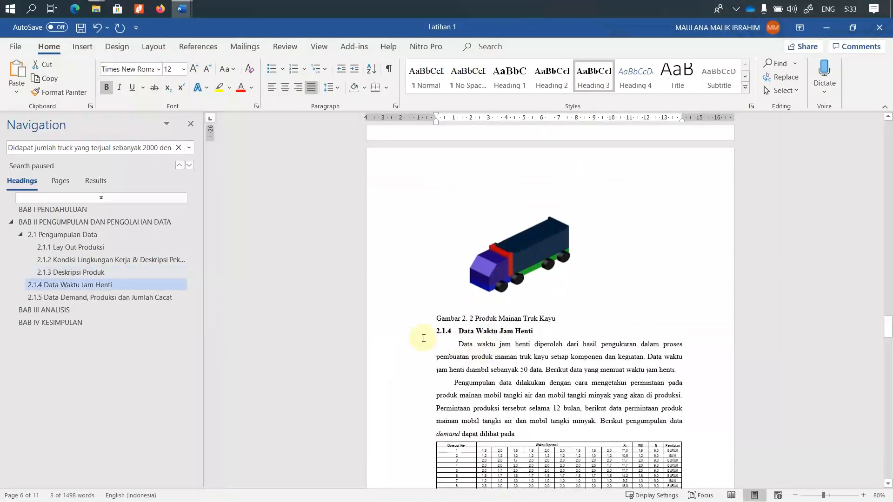
click(390, 334)
click(593, 76)
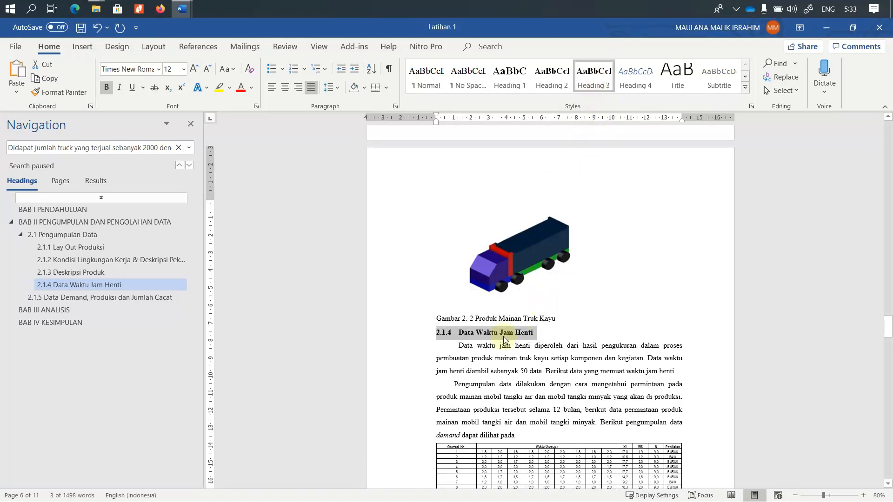
Step: Apply the Heading 3 style to the subheadings "2.1.5 Data Demand, Produksi dan Jumlah Cacat" and "2.1.6 Data Ongkos"
scroll(496, 351, down, 5)
scroll(496, 352, down, 4)
click(403, 287)
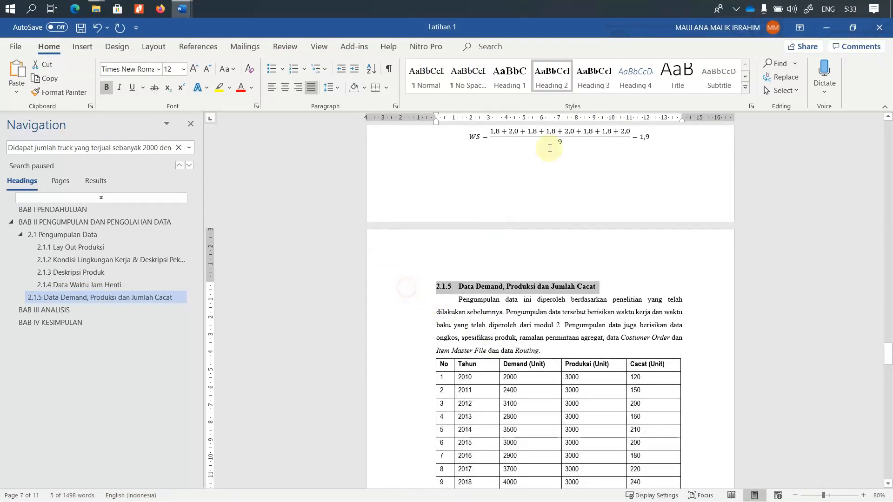
click(585, 67)
scroll(488, 279, down, 7)
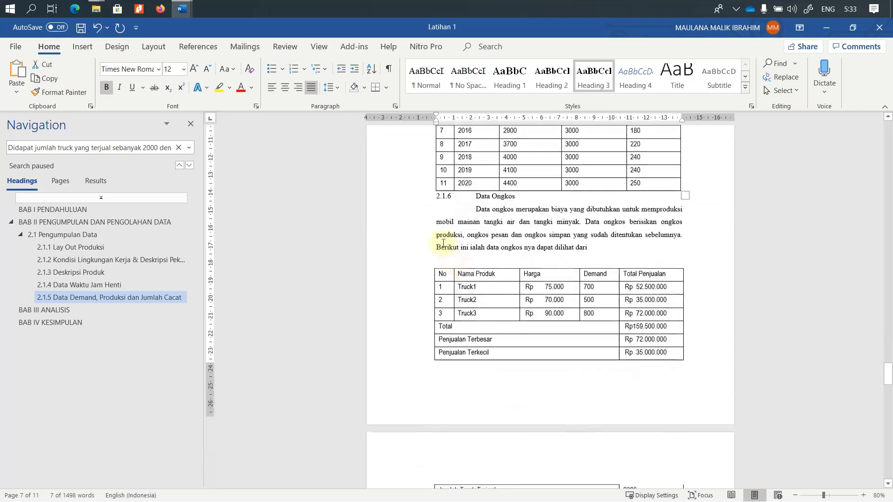
click(405, 188)
click(594, 74)
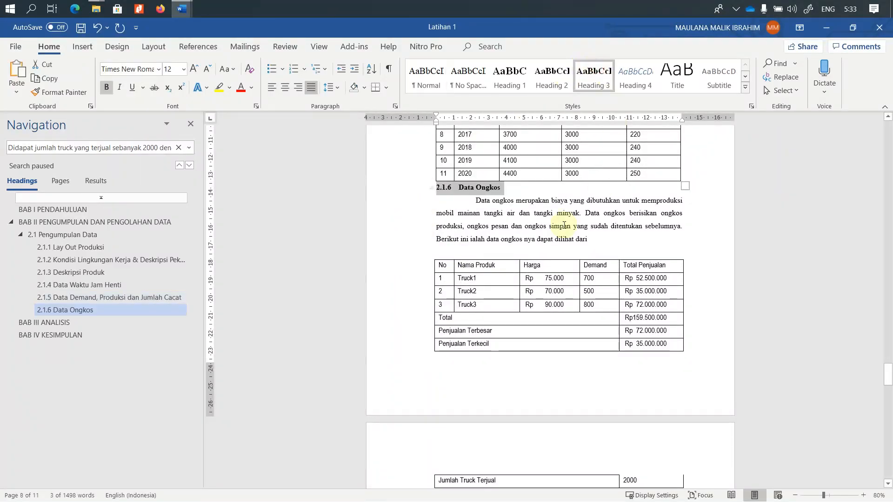
Step: Remove the left tab stop from the paragraph under "2.1.6 Data Ongkos"
scroll(433, 225, up, 10)
scroll(433, 231, down, 10)
scroll(467, 239, down, 2)
click(476, 163)
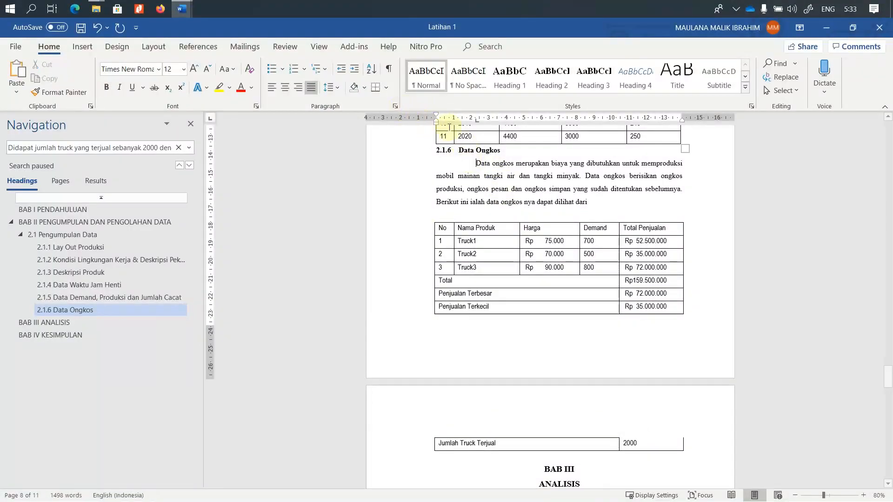
drag(477, 121, 485, 160)
Step: Review the formatting of the BAB III and BAB IV pages and the opening page of BAB II
scroll(476, 318, down, 8)
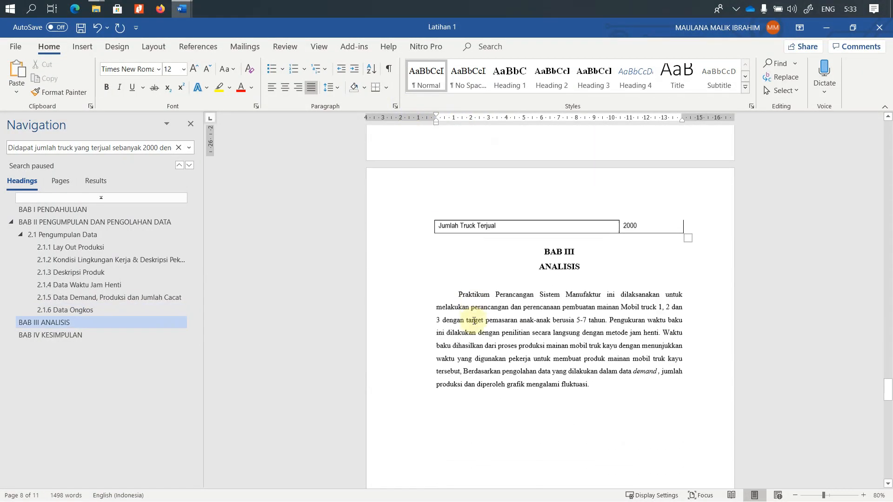
scroll(479, 313, down, 12)
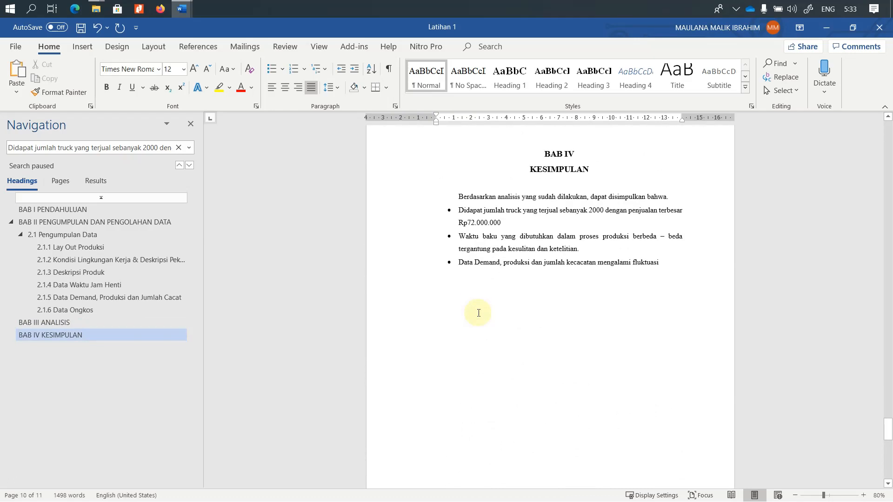
scroll(478, 313, up, 15)
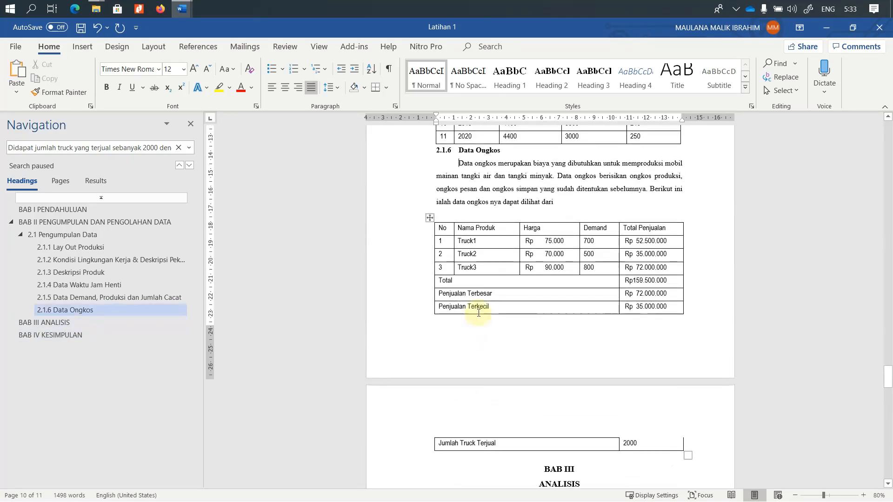
click(111, 222)
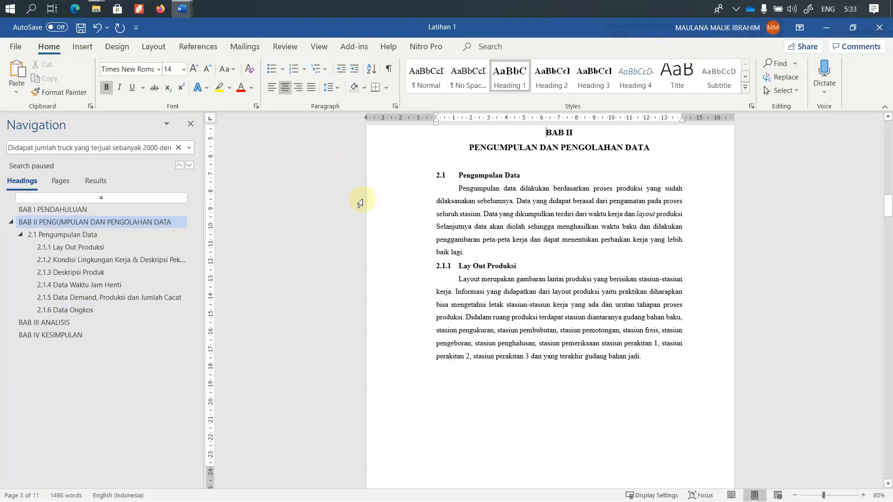
scroll(462, 293, up, 3)
scroll(470, 294, down, 4)
scroll(469, 294, down, 5)
scroll(470, 289, up, 4)
scroll(507, 316, up, 3)
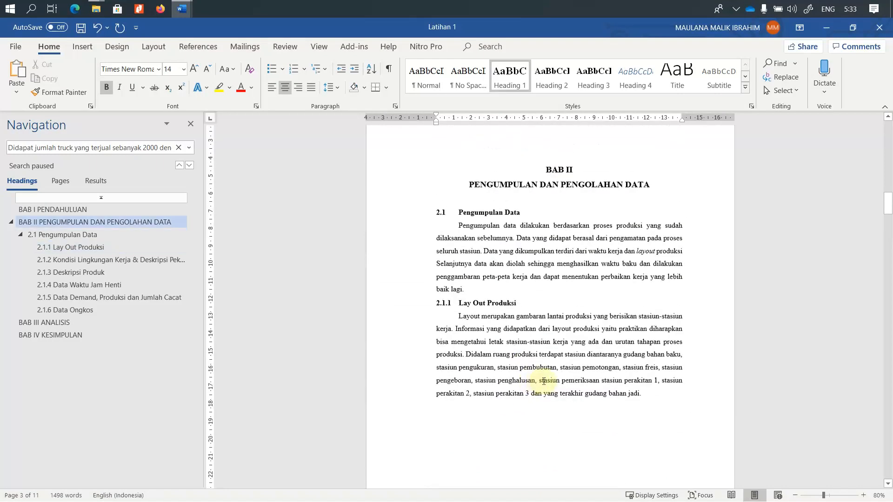
scroll(544, 382, down, 2)
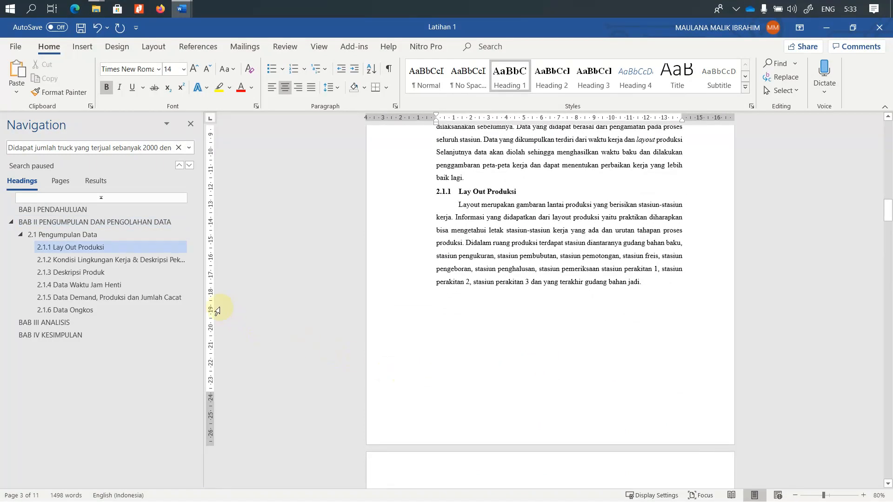
Step: Examine the blank space between the 2.1.1 text and the production layout figure, and the area above the BAB II title
click(597, 301)
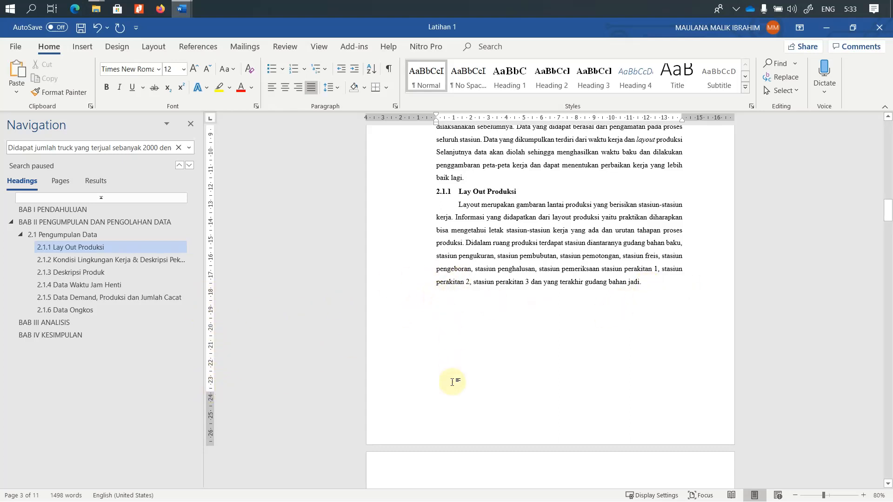
scroll(525, 374, down, 3)
scroll(530, 367, down, 5)
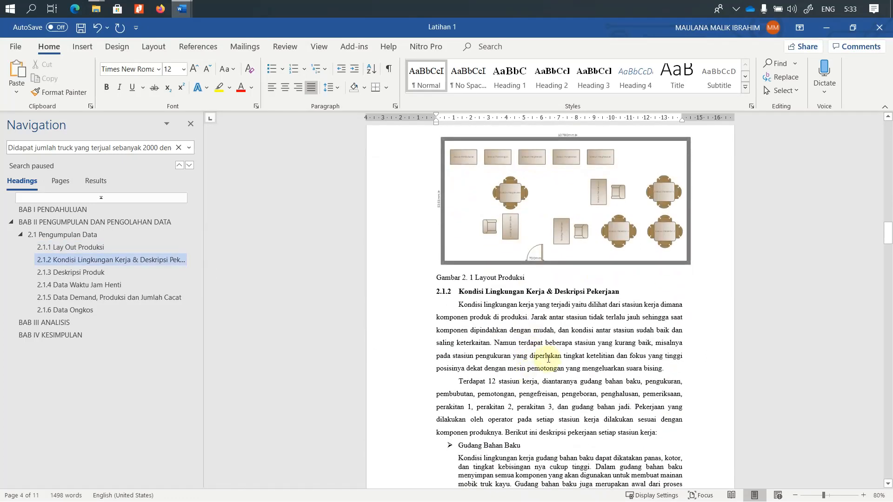
scroll(541, 359, up, 10)
scroll(552, 356, up, 2)
scroll(494, 309, down, 6)
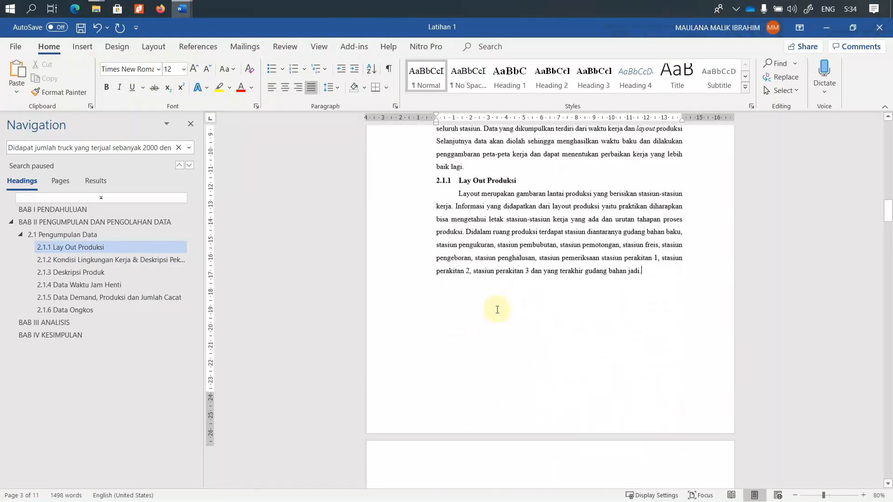
scroll(548, 303, up, 12)
scroll(628, 365, down, 7)
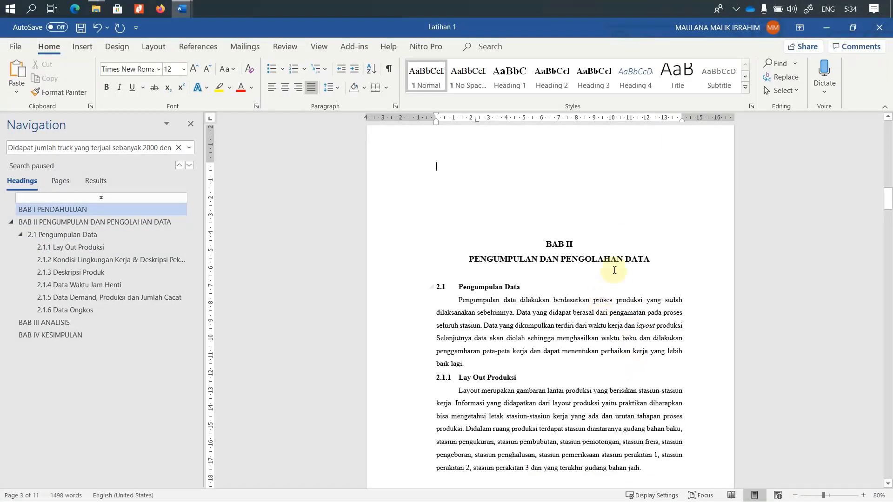
Step: Delete the empty lines above the "BAB II PENGUMPULAN DAN PENGOLAHAN DATA" title so it starts at the top of its page
drag(657, 257, 550, 244)
scroll(542, 240, up, 2)
click(491, 216)
key(Delete)
key(Delete)
key(Delete)
key(Delete)
key(Delete)
key(Delete)
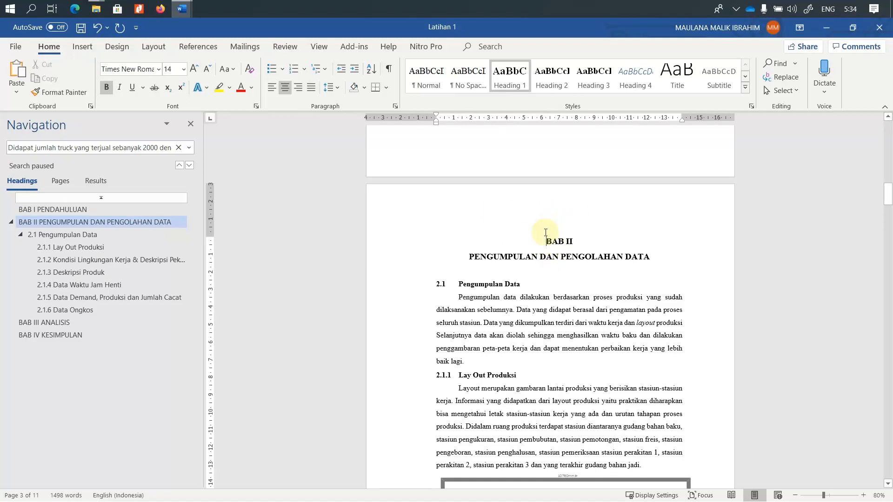
Step: Delete the caption line "Gambar 2. 1 Layout Produksi" below the production layout figure
scroll(552, 228, down, 5)
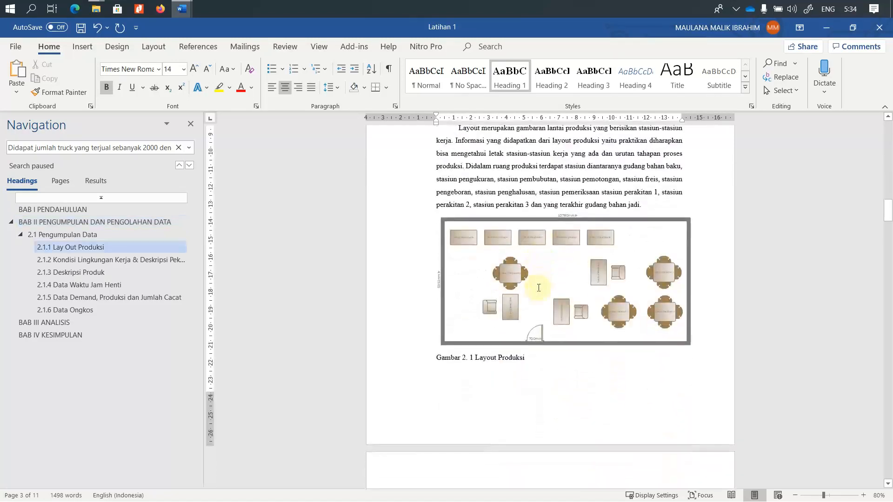
scroll(507, 277, up, 4)
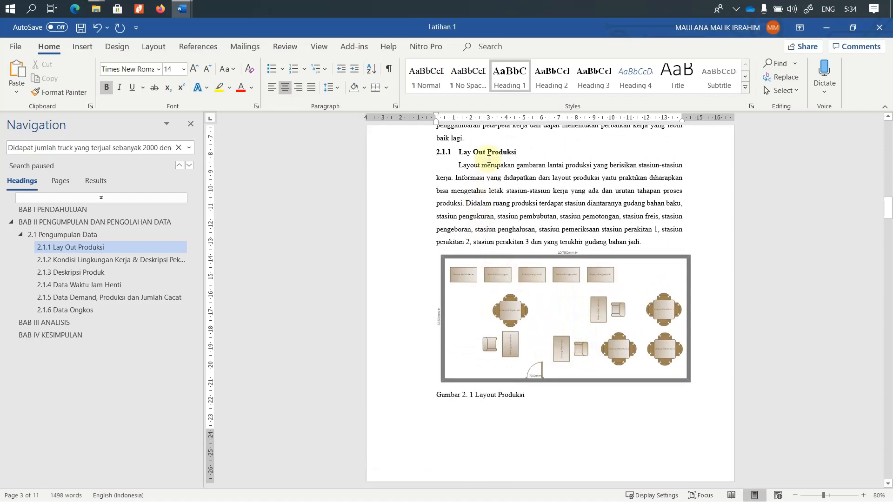
scroll(508, 299, down, 5)
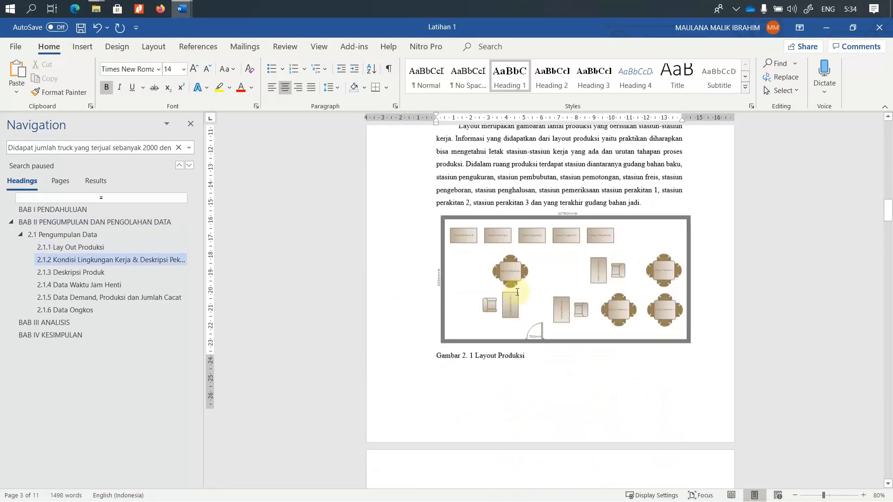
click(561, 256)
click(574, 326)
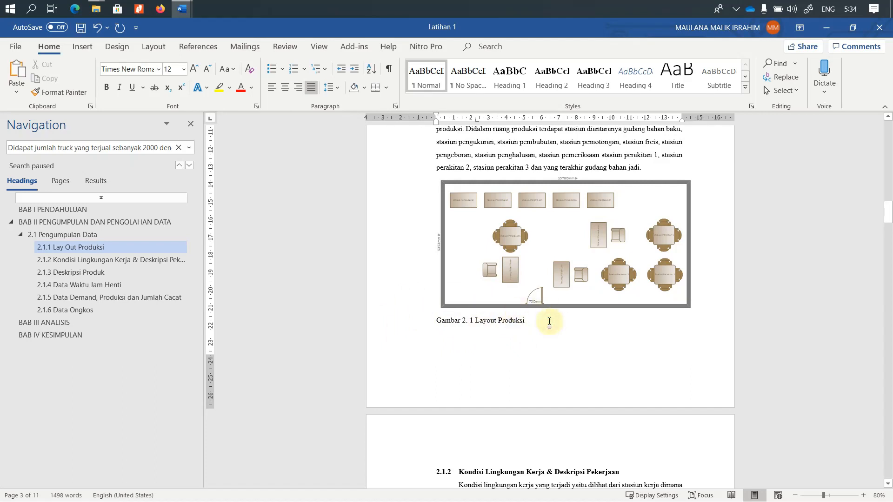
drag(547, 320, 441, 321)
key(BackSpace)
key(BackSpace)
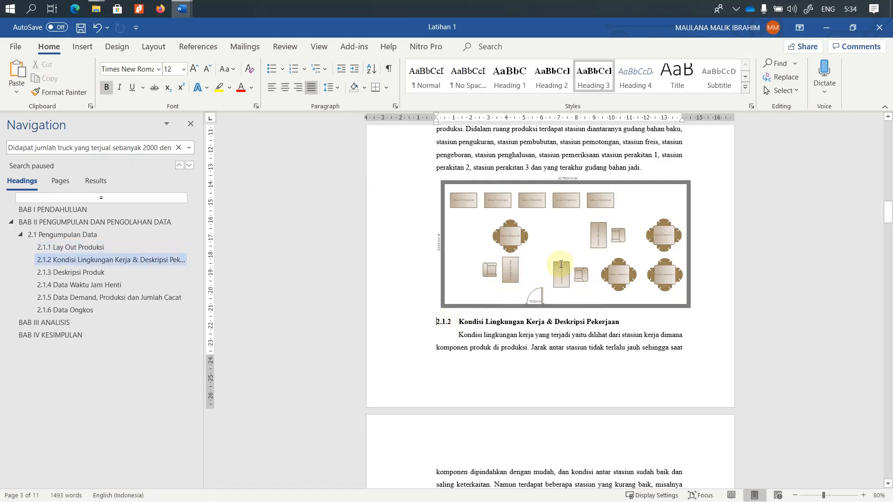
Step: Insert an automatically numbered caption below the production layout figure, using the label "Gambar 2." and the position below the selected item
click(572, 240)
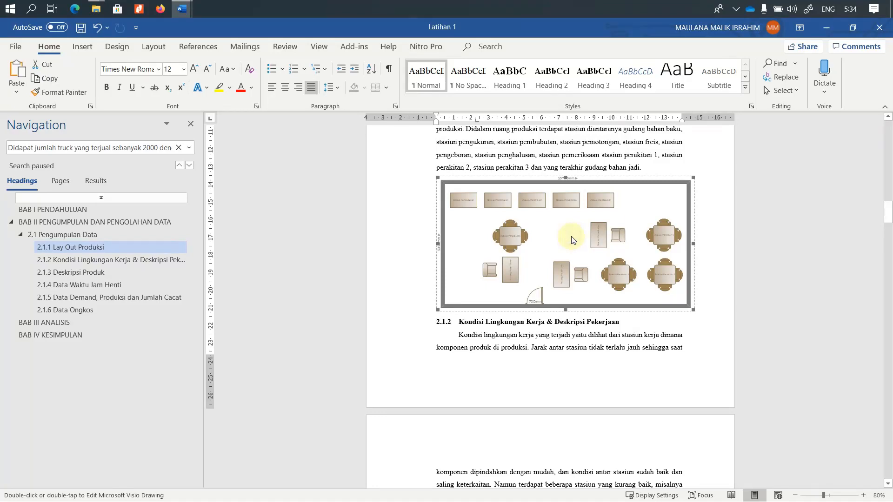
right_click(561, 246)
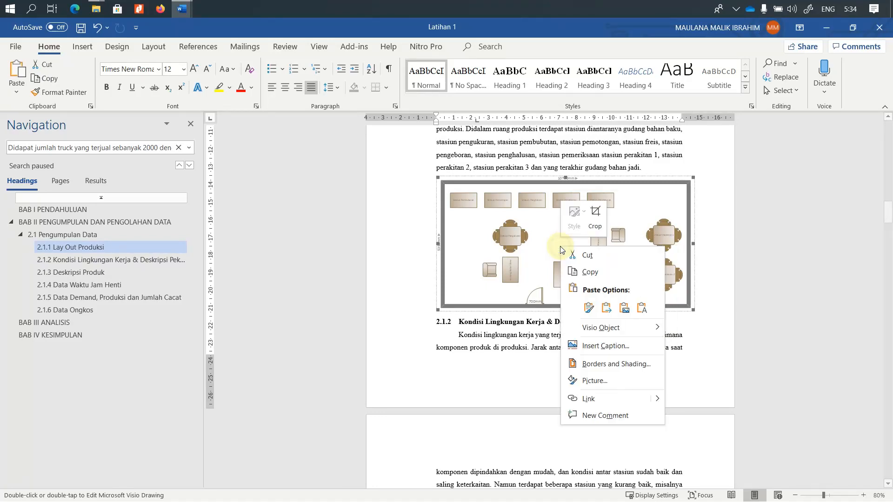
click(607, 350)
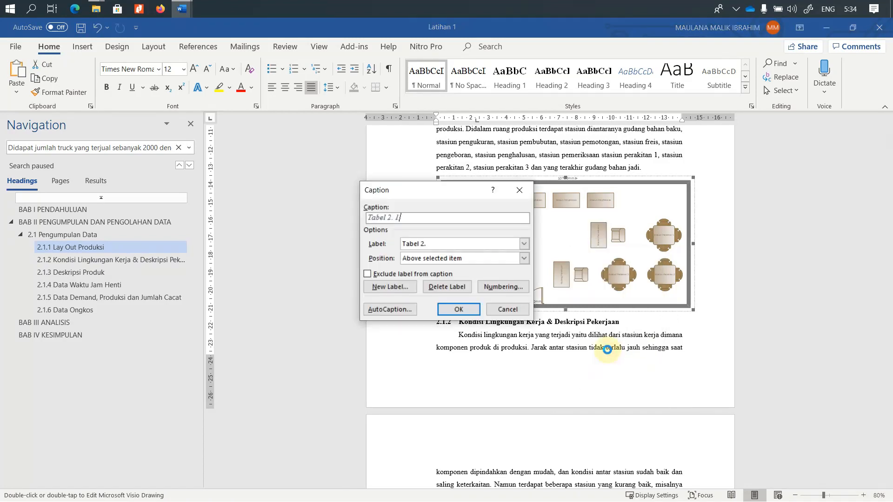
click(427, 243)
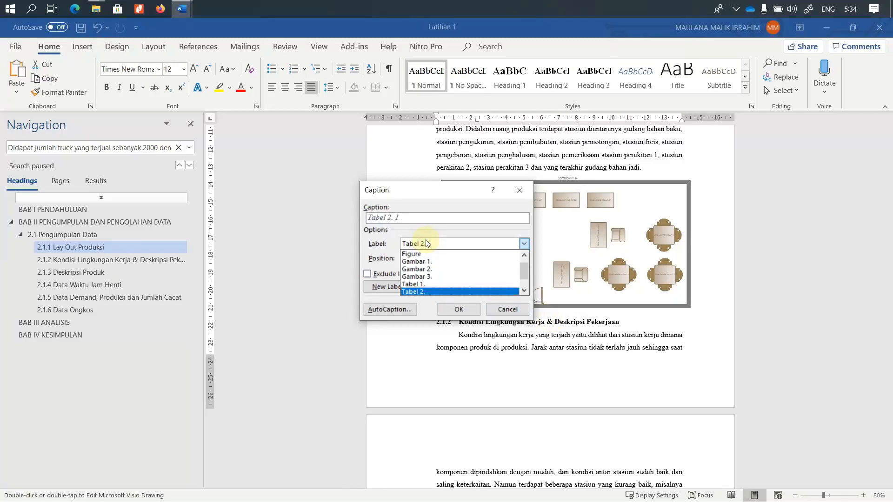
click(427, 243)
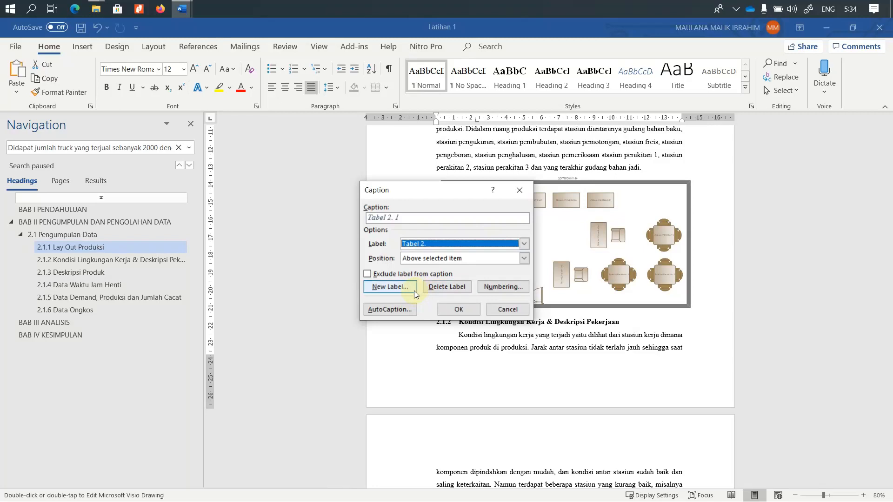
click(390, 287)
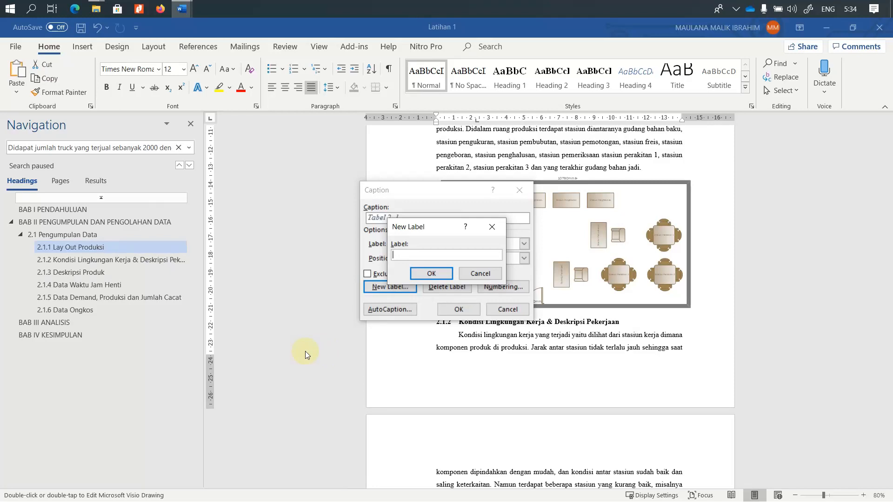
text(gA)
click(431, 274)
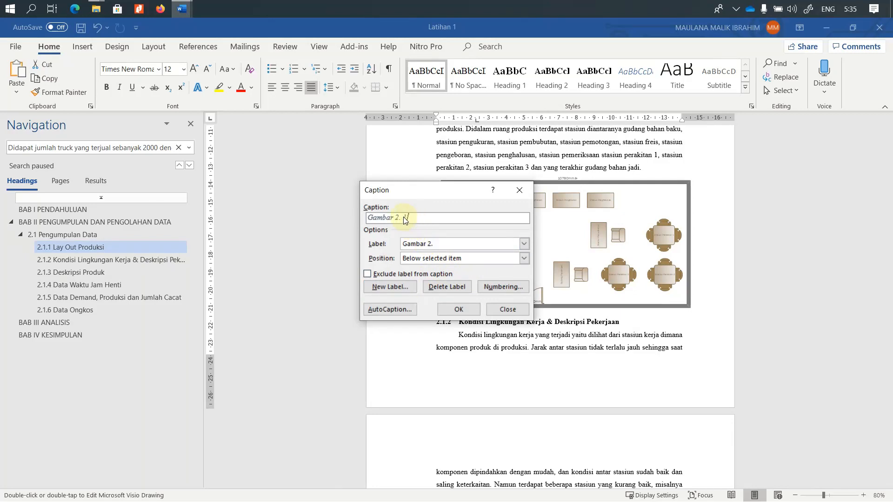
click(458, 309)
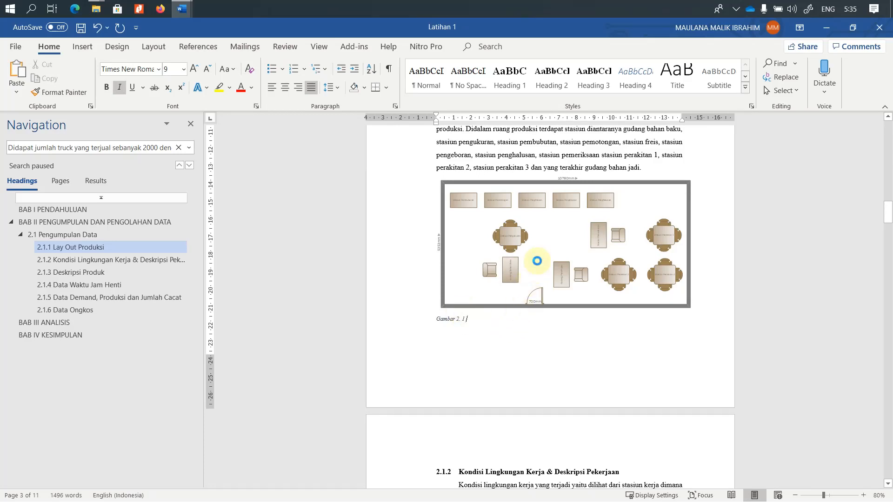
Step: Add the title "Layout Produksi" after the number in the layout figure's caption, matching the caption's text formatting
text(Layout Produksi)
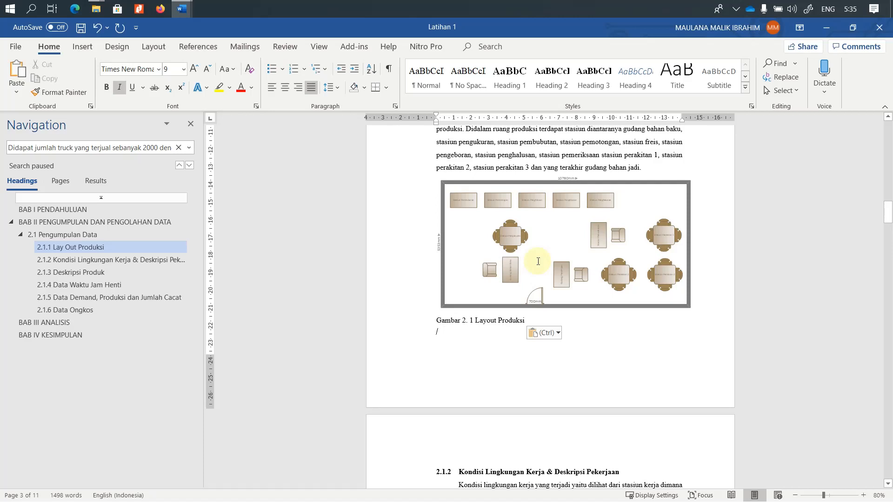
click(543, 333)
click(586, 366)
drag(584, 318, 450, 315)
click(448, 319)
click(500, 324)
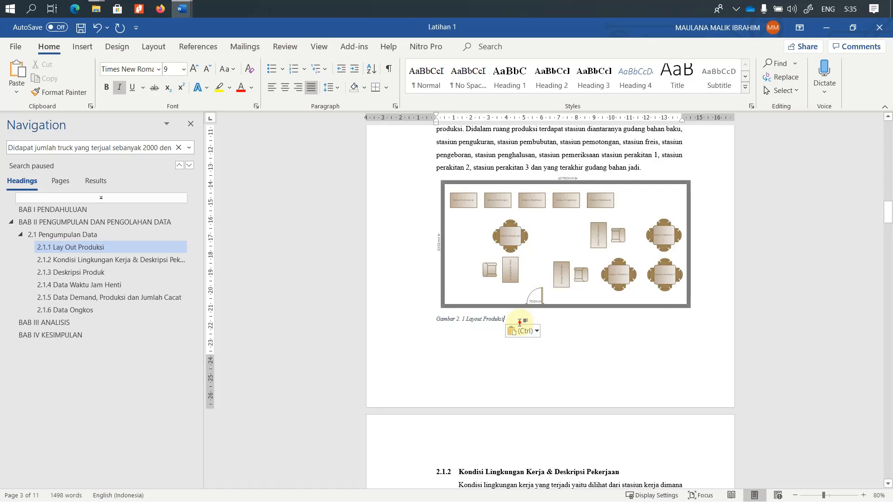
Step: Open the Caption style of the layout figure's caption for modification and set its font to 10 pt bold
drag(505, 320, 435, 319)
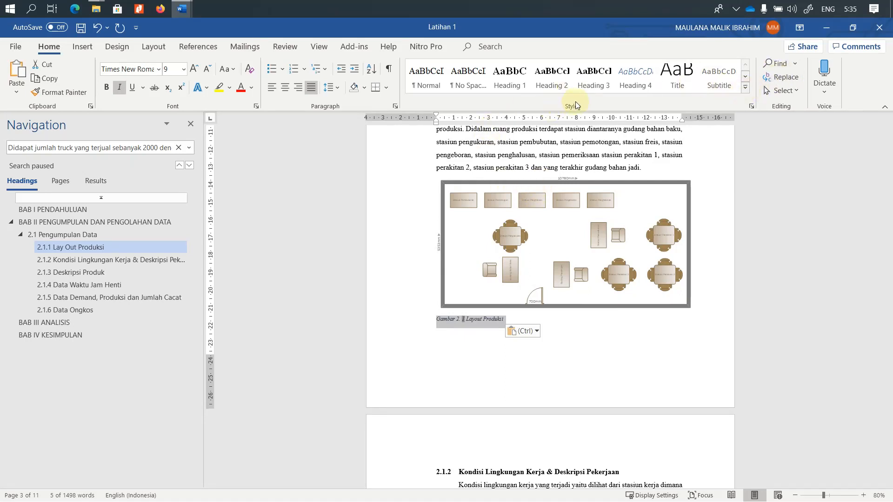
click(745, 87)
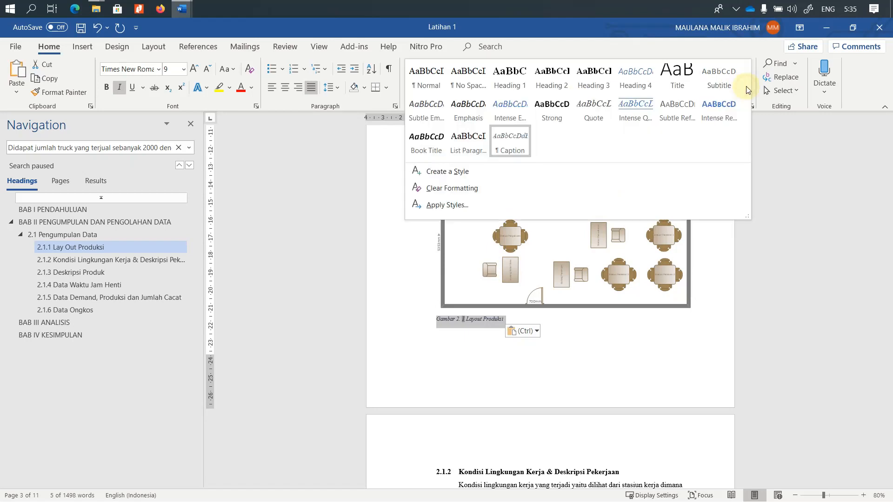
right_click(509, 144)
click(541, 166)
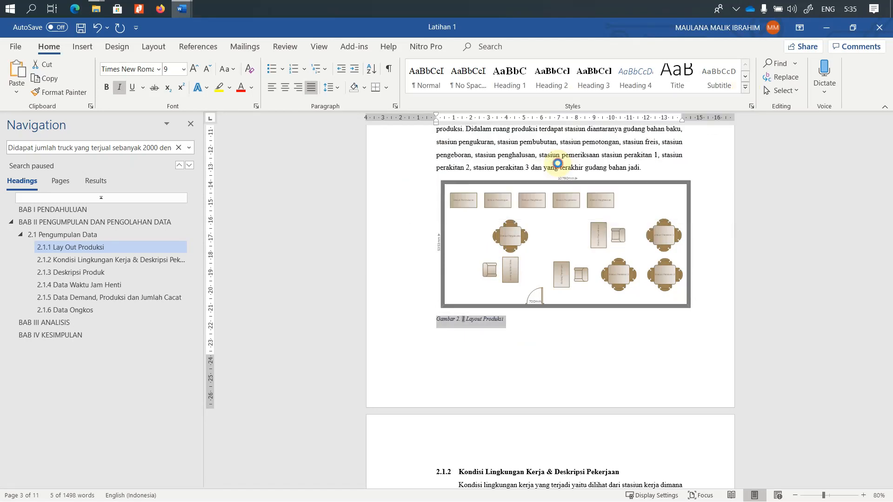
click(387, 206)
click(381, 228)
click(404, 205)
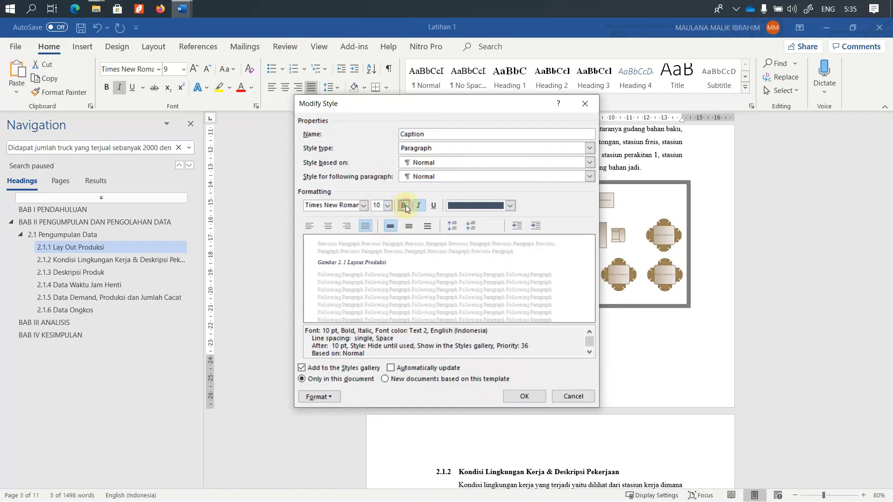
Step: Make the Caption style black, centered and non-italic with no spacing after the paragraph, and apply the style changes
click(489, 211)
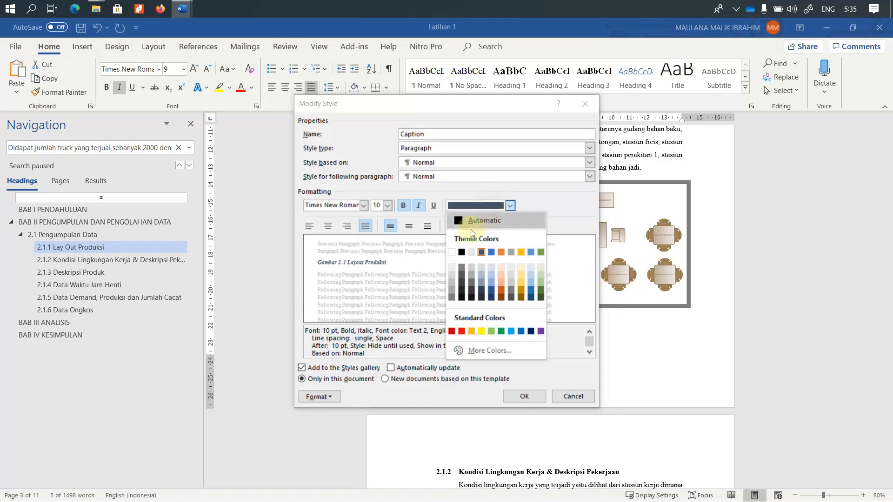
click(462, 254)
click(328, 227)
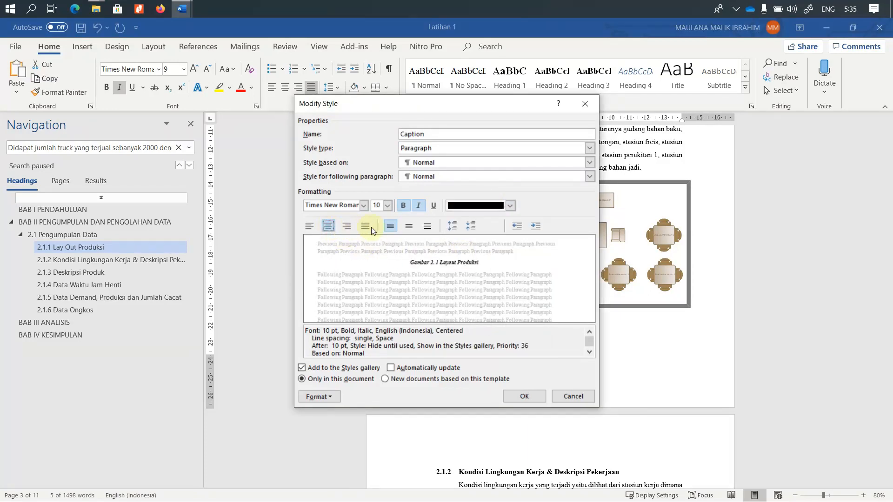
click(420, 205)
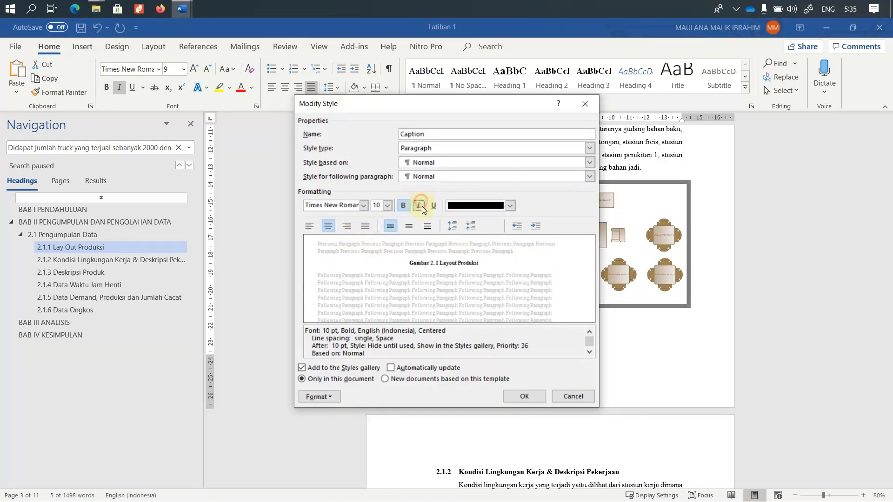
click(476, 227)
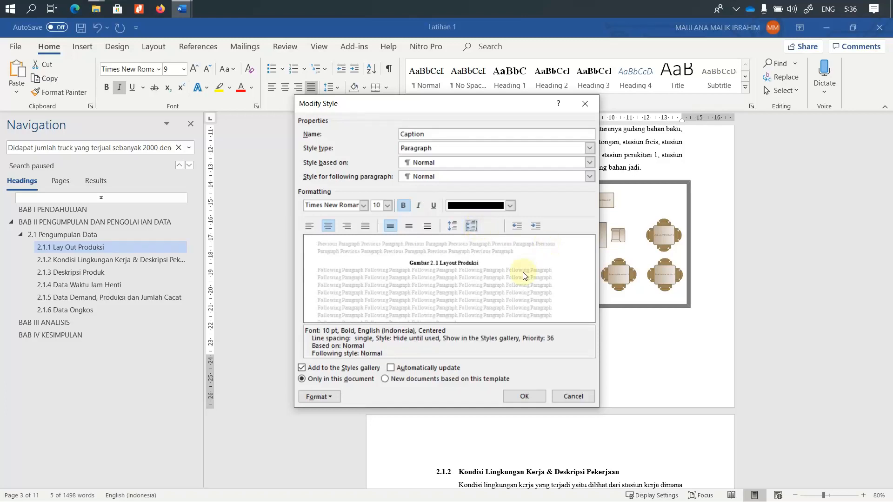
click(537, 393)
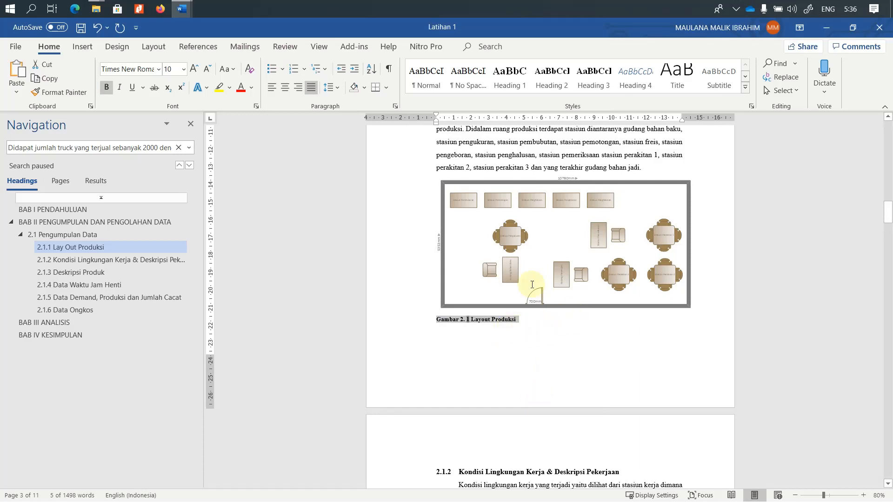
Step: Center the "Gambar 2. 1 Layout Produksi" caption and check the Caption style's settings without changing them
click(285, 87)
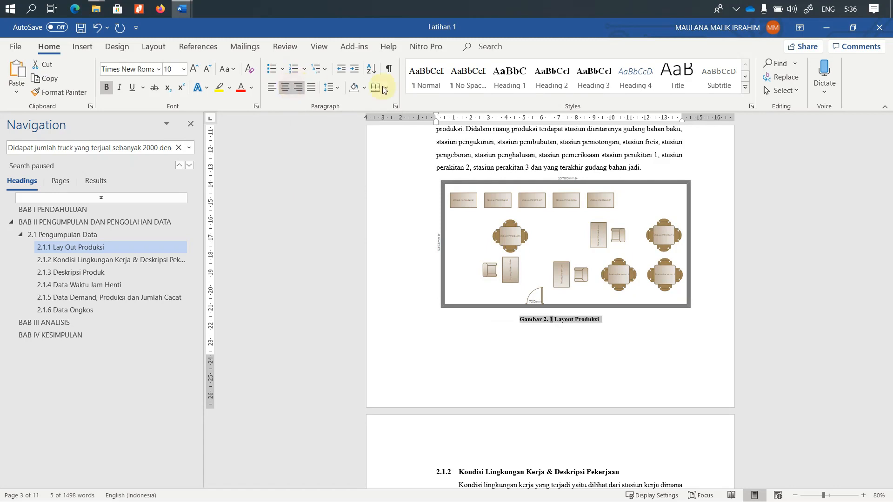
click(663, 329)
click(745, 87)
right_click(511, 192)
click(540, 168)
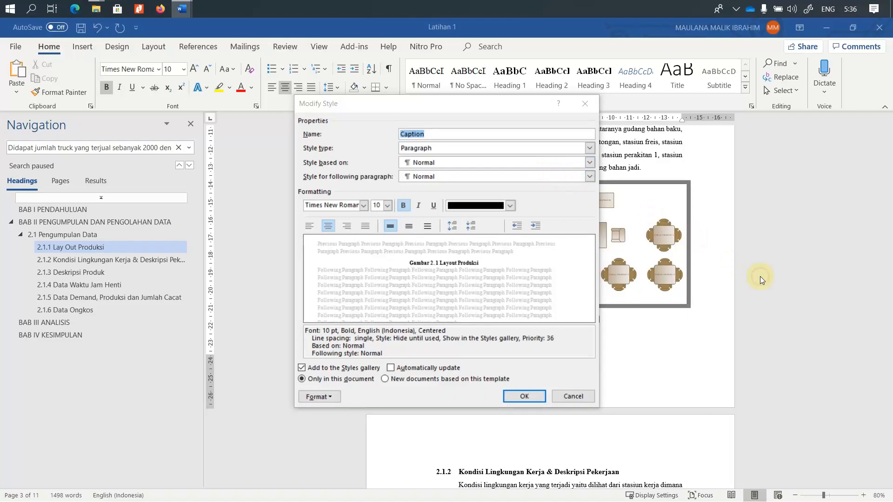
click(575, 396)
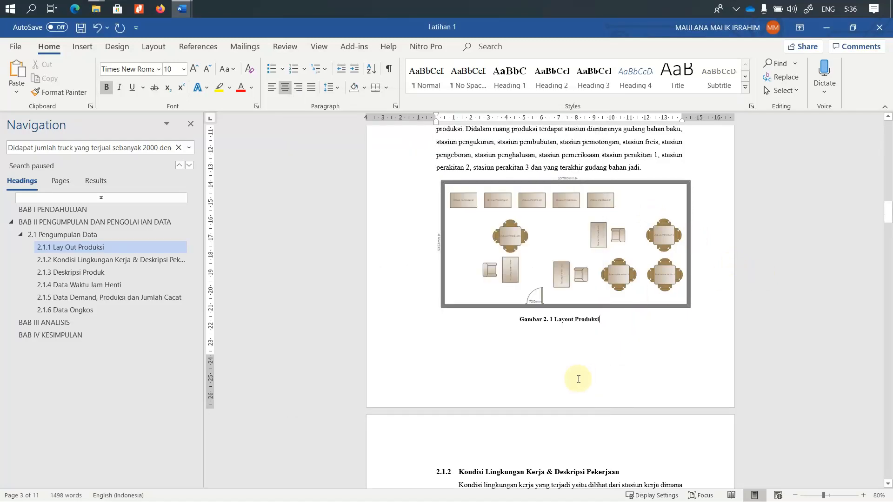
Step: Set the line spacing of the "Gudang Bahan Baku" description paragraph in 2.1.2 to 1,5
scroll(576, 377, up, 7)
scroll(576, 378, down, 8)
scroll(579, 376, down, 4)
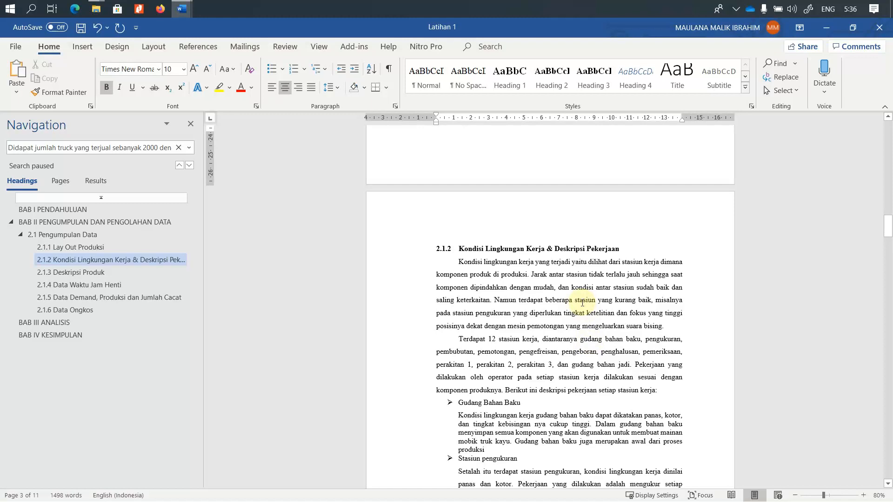
scroll(564, 345, down, 2)
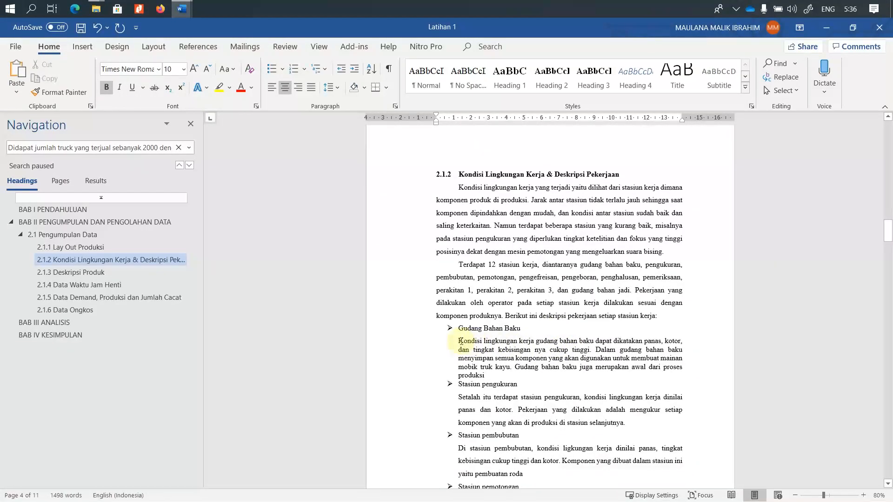
drag(452, 263, 486, 304)
click(483, 341)
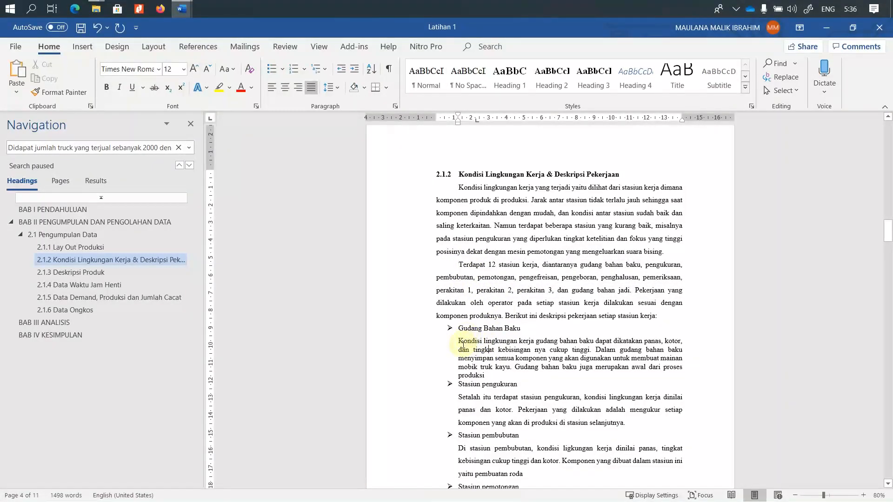
drag(456, 340, 493, 375)
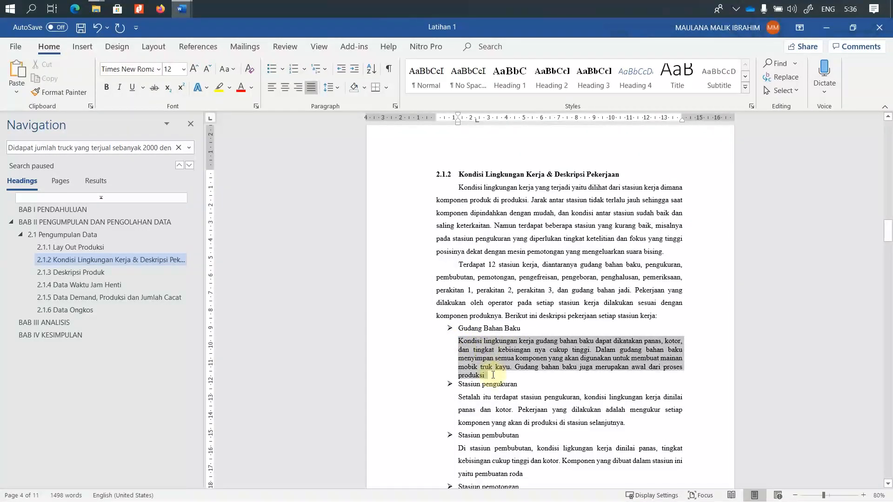
click(336, 88)
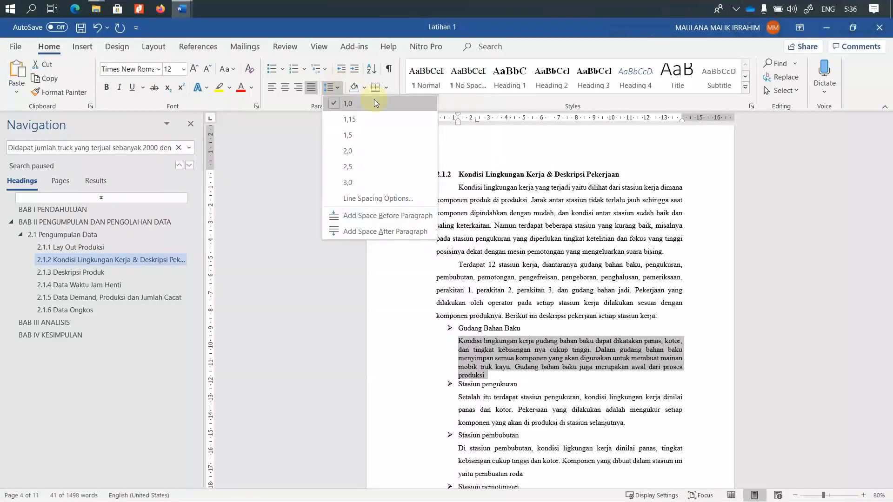
click(358, 135)
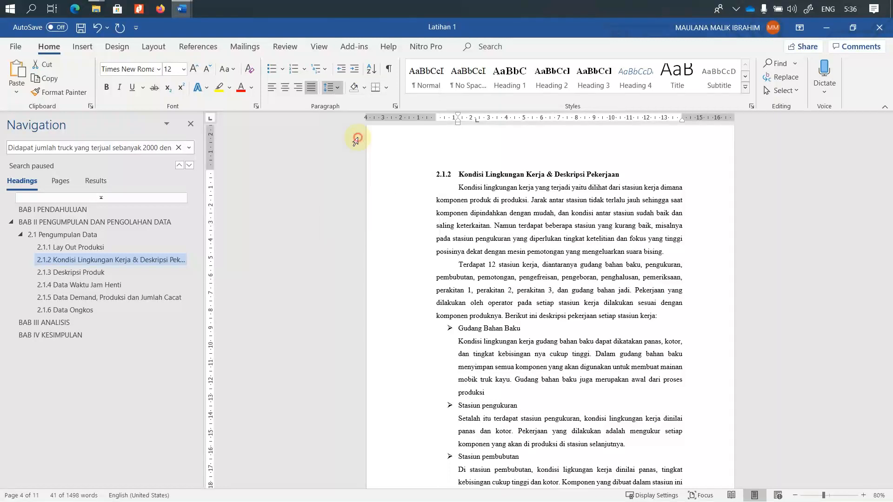
click(576, 171)
Step: Set the line spacing of the "Stasiun perakitan 3" description paragraph to 1,5
scroll(462, 262, down, 7)
scroll(461, 262, down, 15)
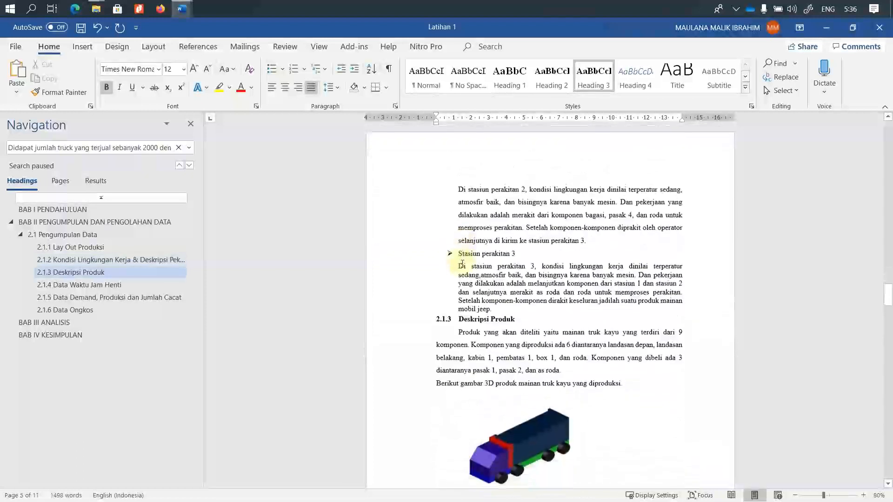
drag(458, 266, 499, 309)
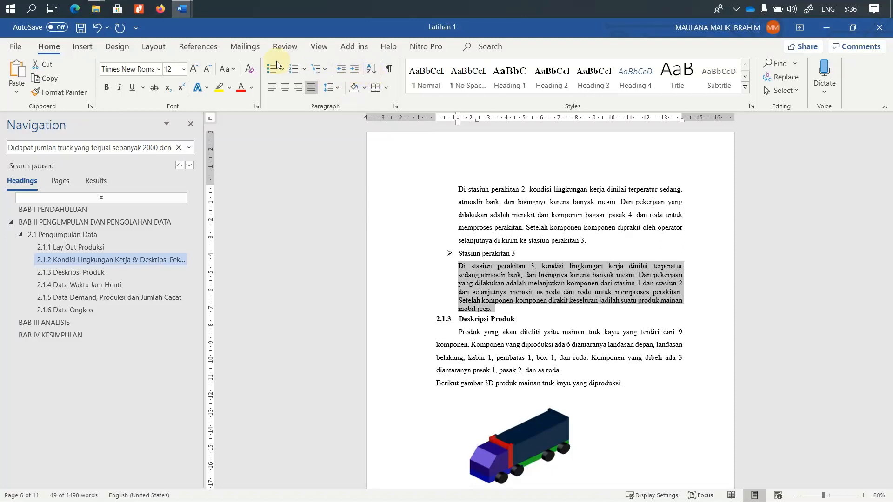
click(329, 87)
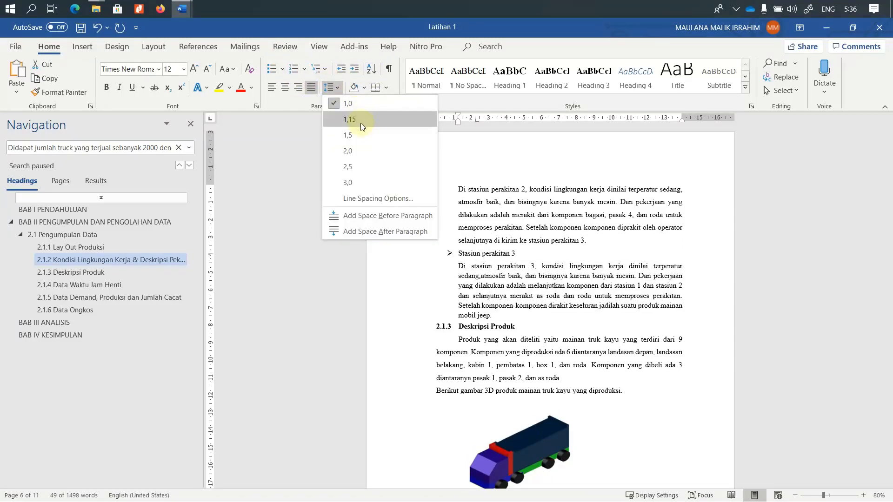
click(361, 123)
click(622, 342)
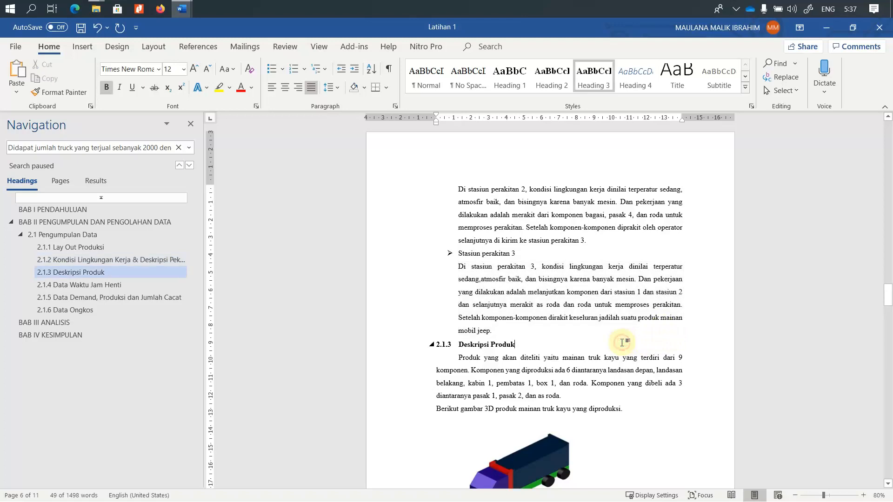
Step: Copy the title "Produk Mainan Truk Kayu" from the truck picture's caption in 2.1.3 and delete the whole existing caption
scroll(612, 349, down, 3)
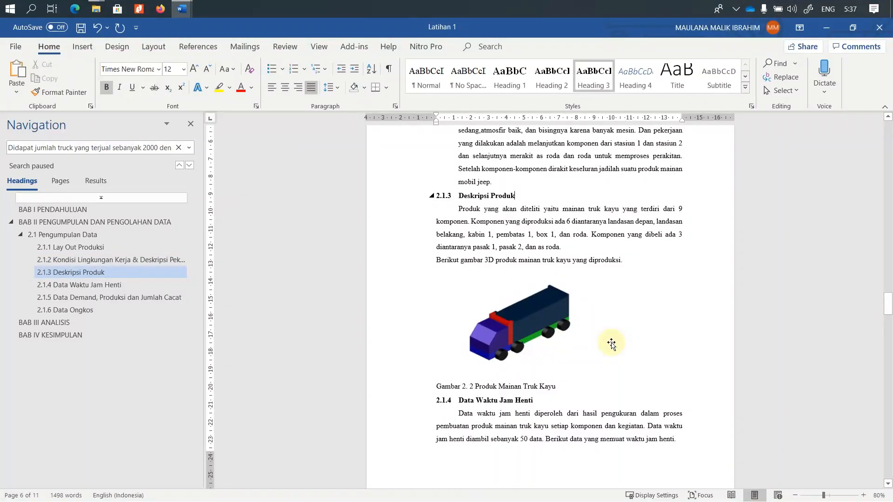
click(535, 325)
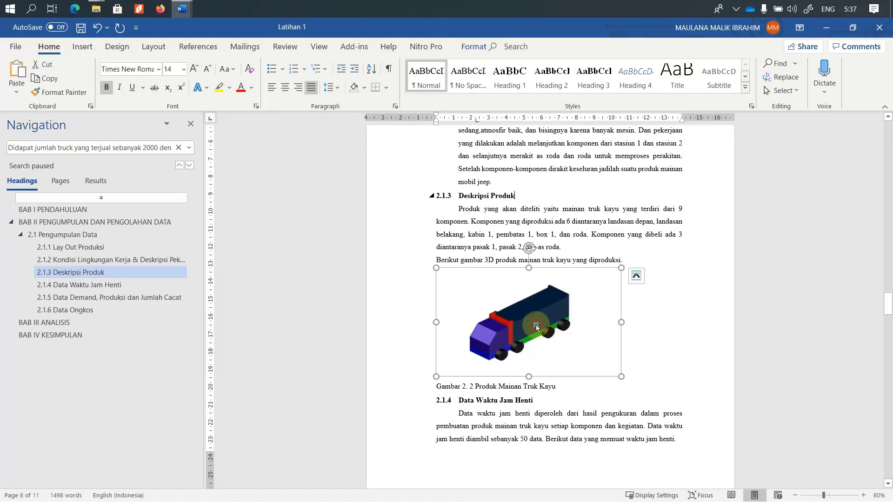
scroll(560, 301, down, 4)
scroll(561, 301, up, 2)
drag(556, 312, 478, 311)
key(ctrl+c)
key(BackSpace)
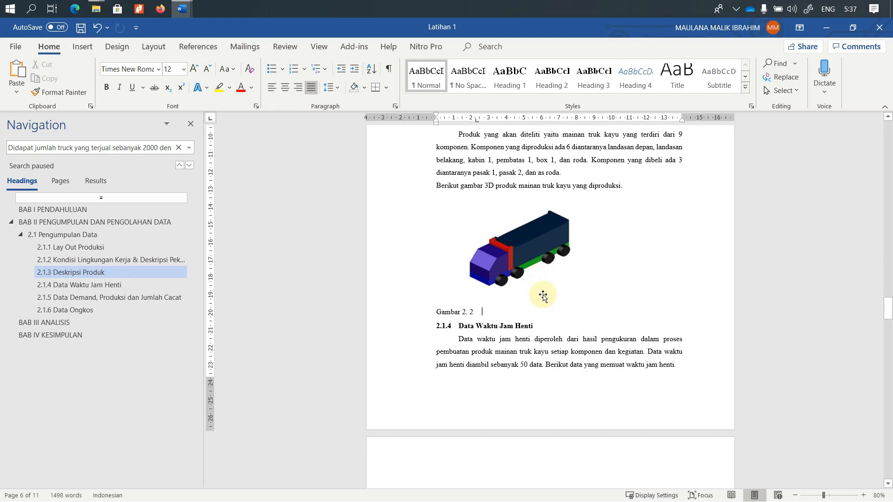
triple_click(485, 314)
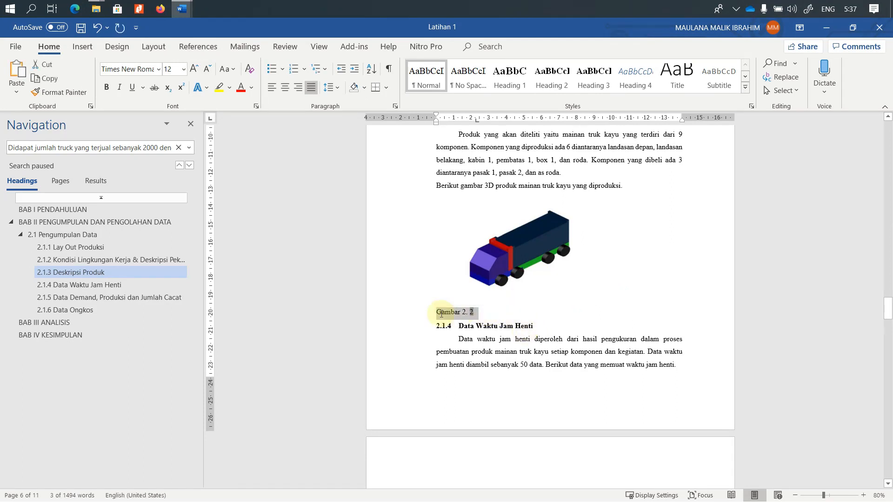
key(BackSpace)
Step: Insert an automatic caption labelled "Gambar 2." below the truck picture and paste the title "Produk Mainan Truk Kayu" after its number
click(501, 253)
right_click(501, 253)
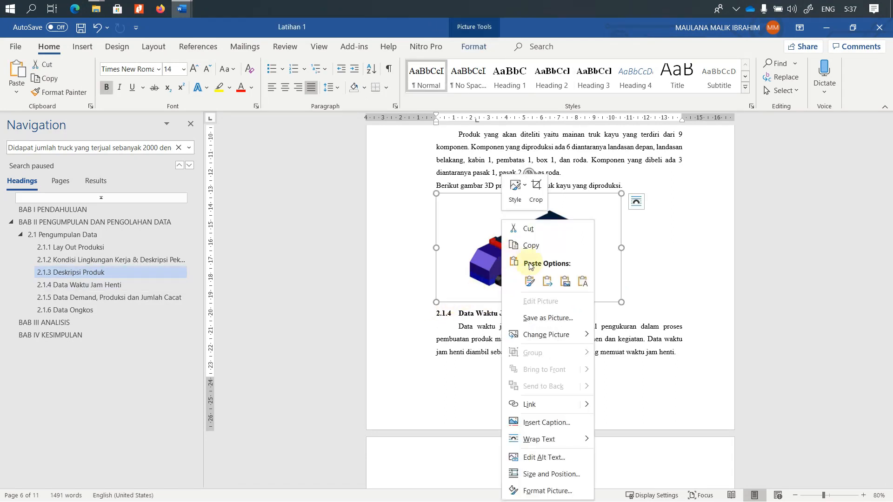
click(539, 421)
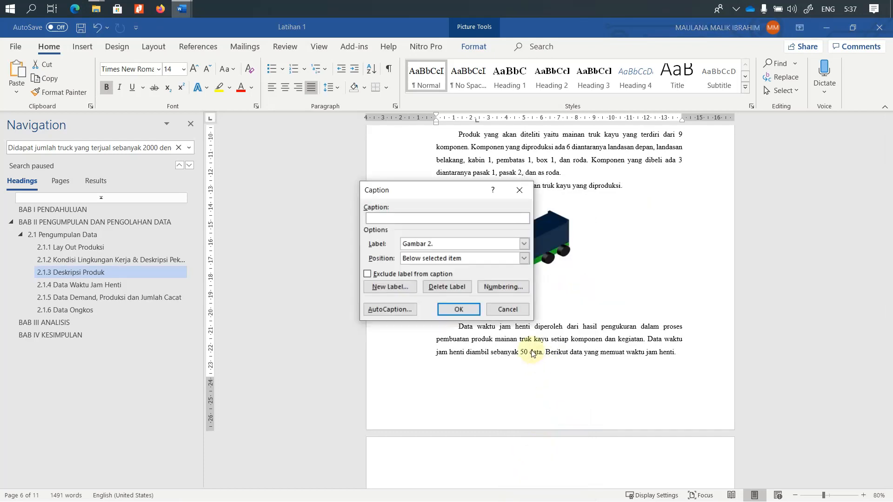
click(459, 309)
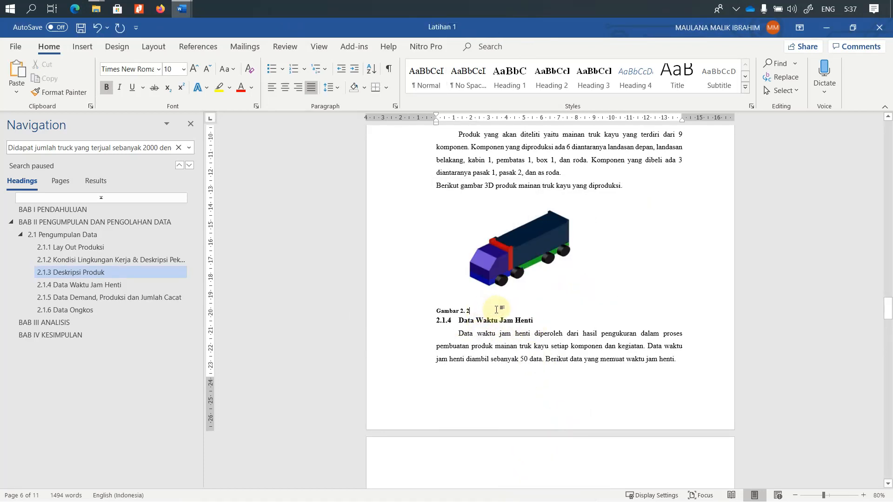
key(ctrl+v)
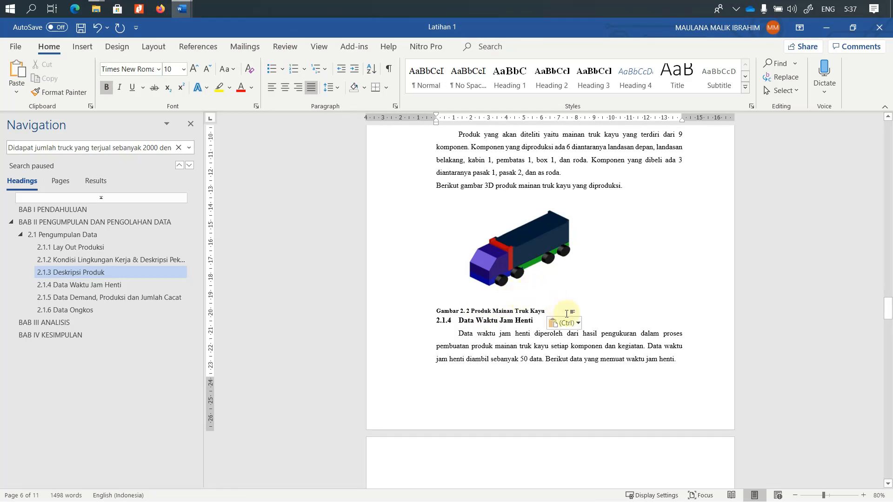
key(ctrl)
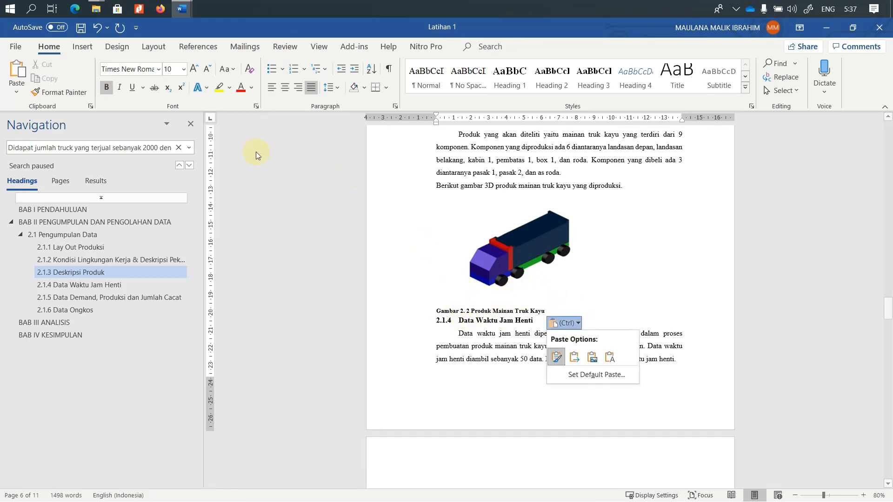
Step: Center the "Gambar 2. 2 Produk Mainan Truk Kayu" caption and the truck picture above it
click(293, 90)
click(293, 89)
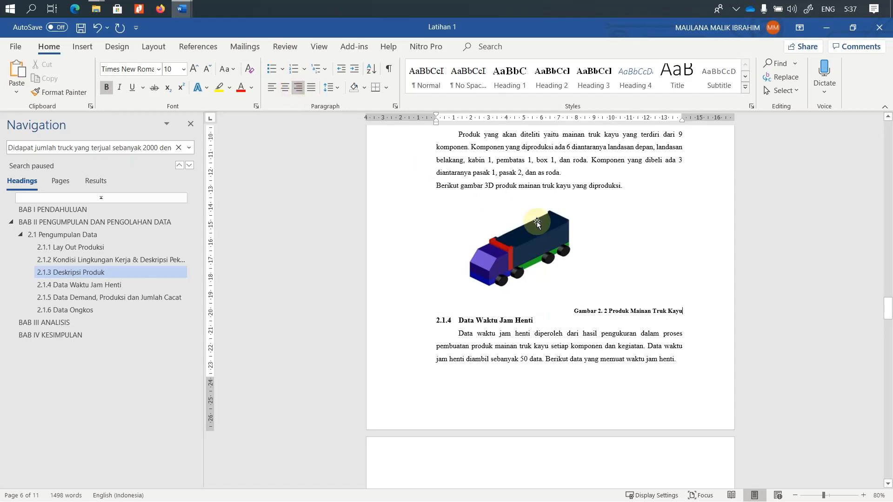
click(286, 87)
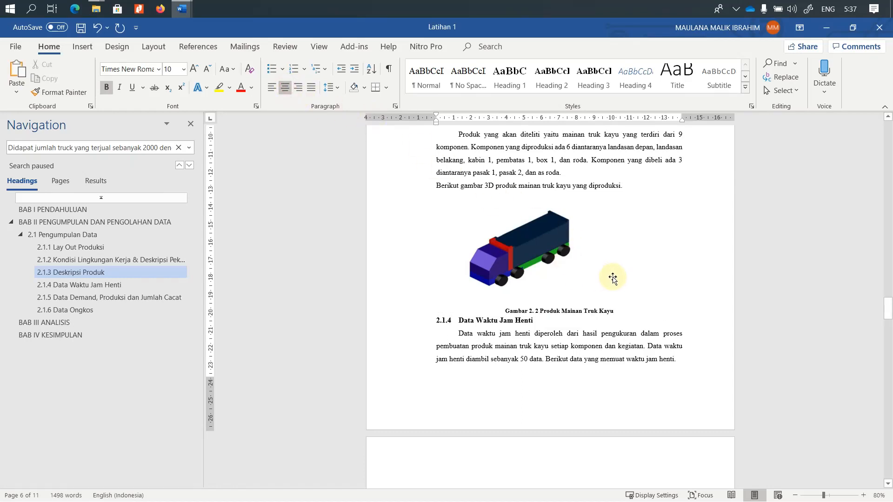
click(579, 324)
click(551, 250)
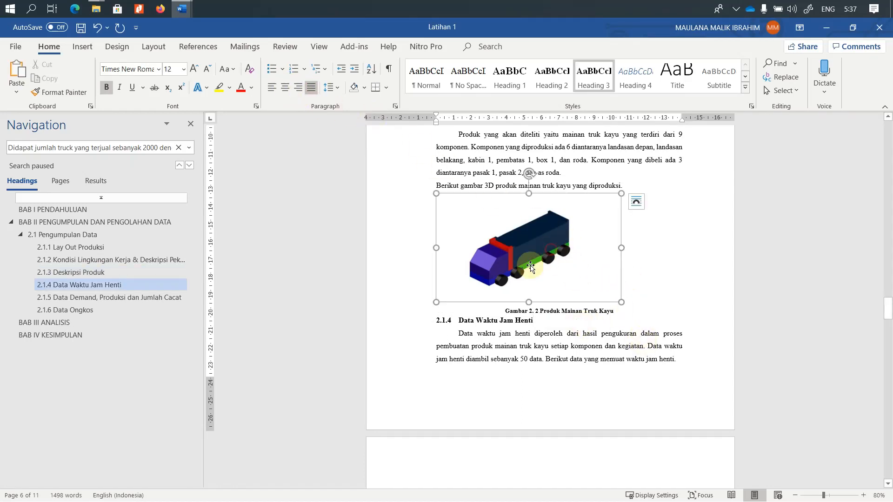
click(283, 88)
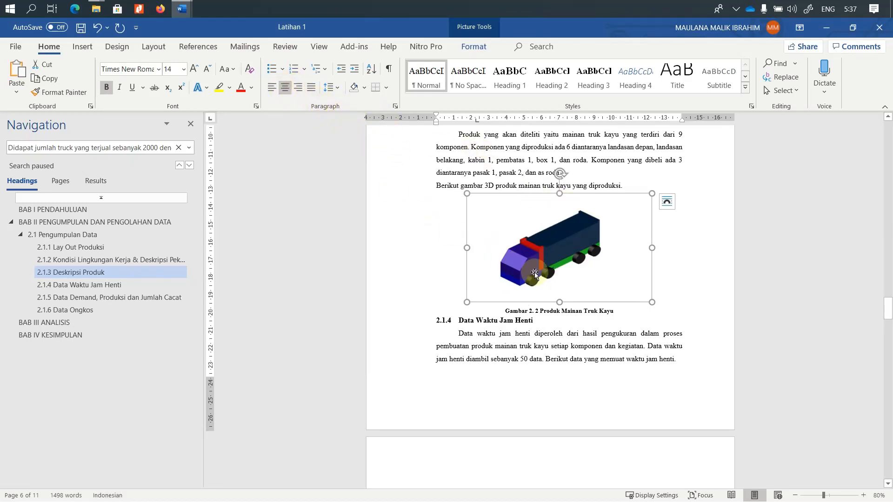
click(570, 322)
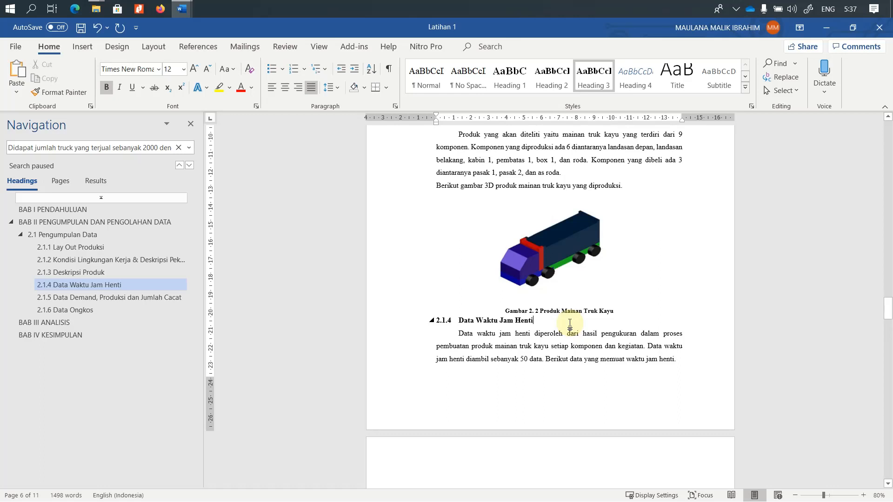
Step: Delete the operation-time table picture in 2.1.4 and complete the sentence "dapat dilihat pada" with "tabel"
scroll(577, 308, down, 7)
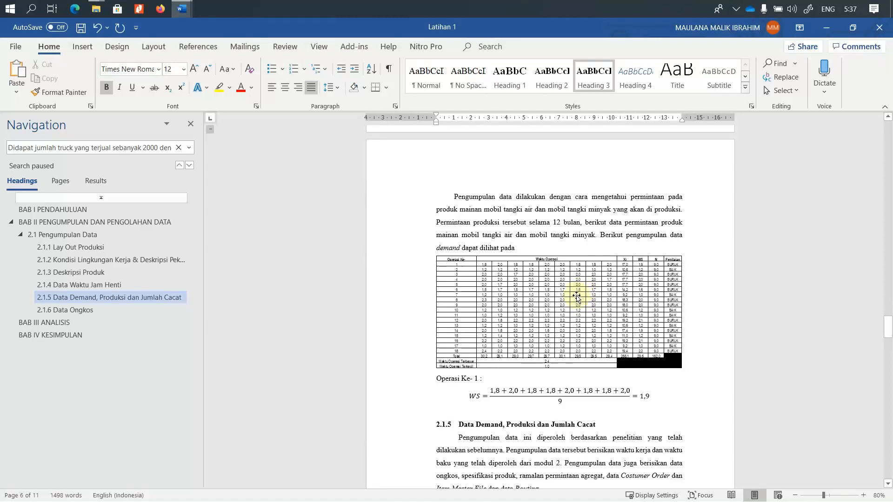
click(563, 292)
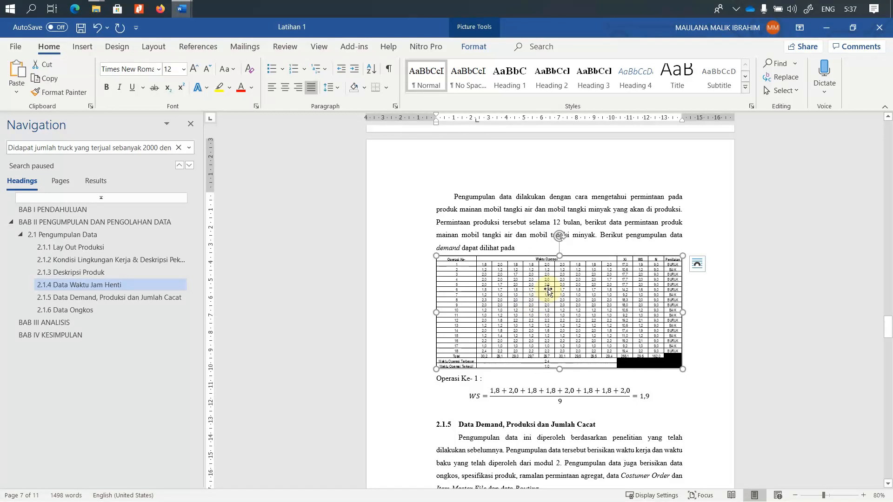
key(Delete)
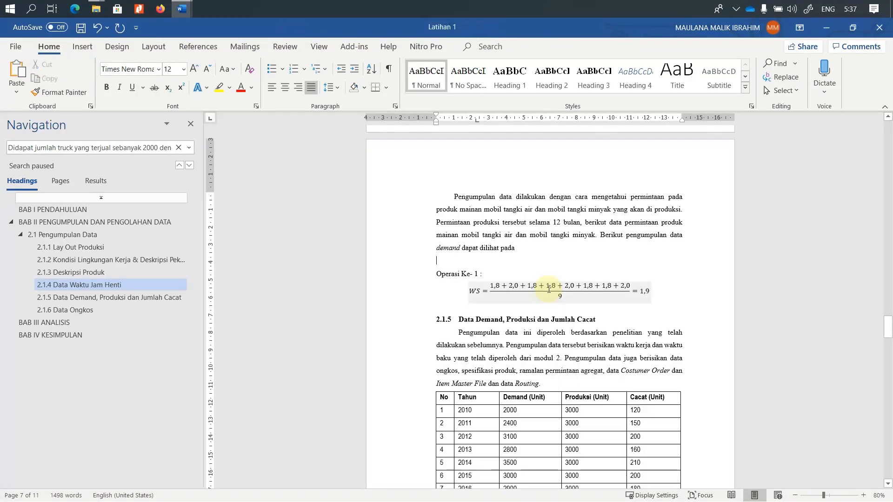
text(tabel)
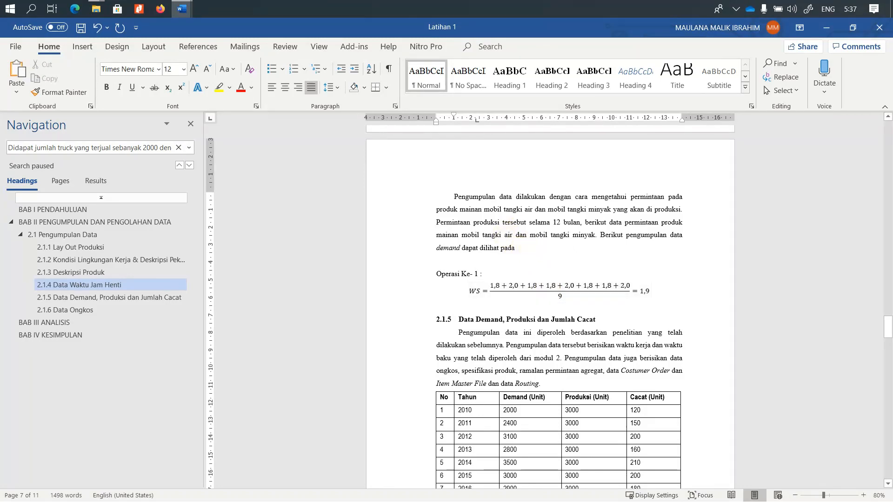
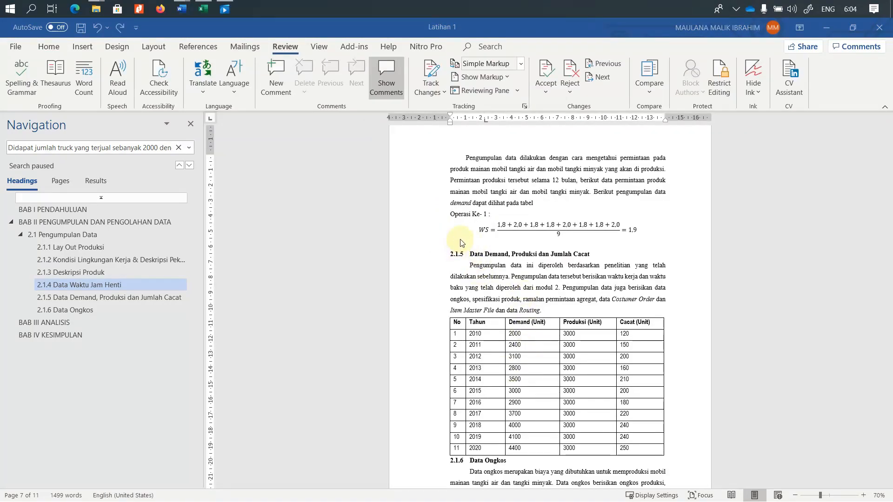
Step: Switch to Excel to view the copied operation-time table on the sum-min sheet of M2 Hasil, and return to the report in Word
click(203, 8)
click(212, 135)
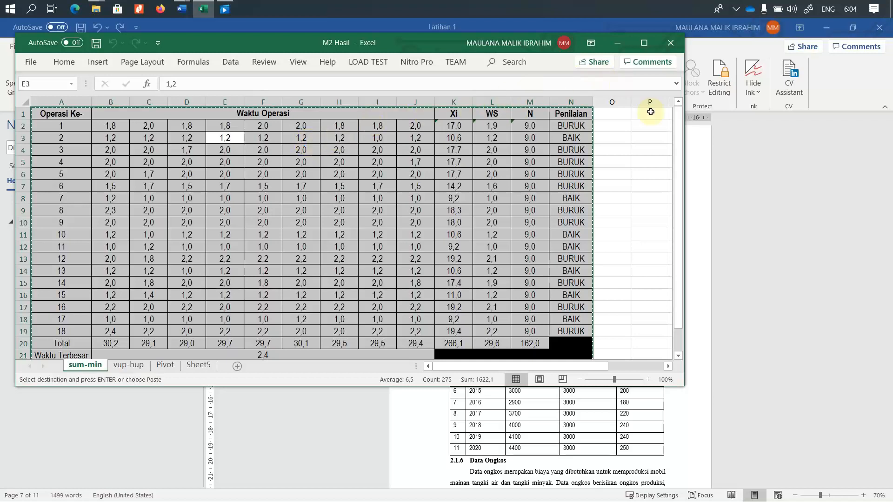
click(750, 186)
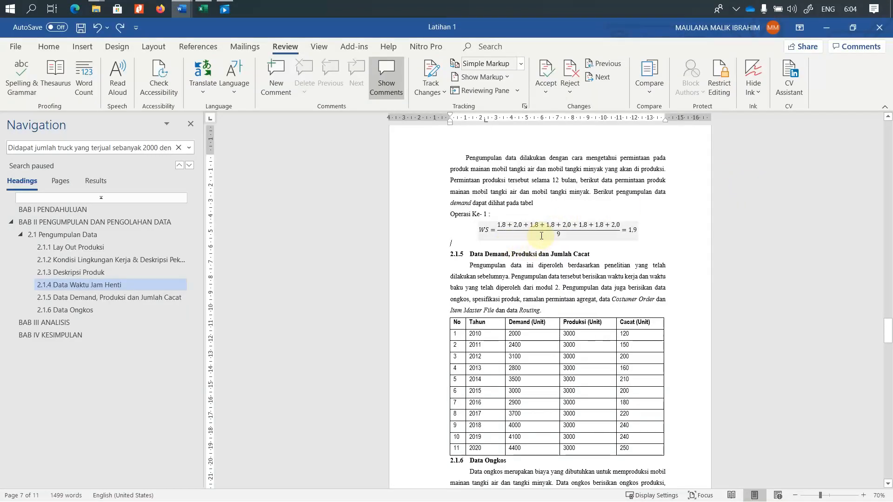
Step: Add an empty paragraph before the 2.1.6 Data Ongkos heading and apply the Normal style to it
scroll(490, 270, down, 5)
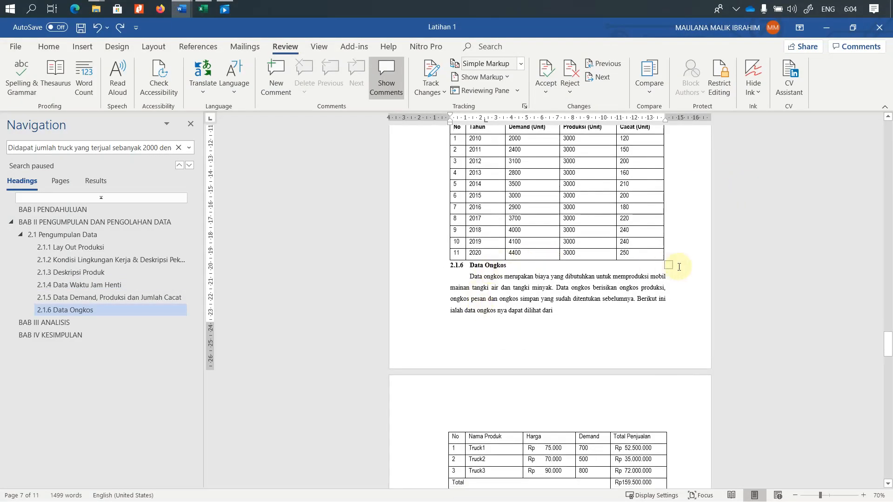
click(454, 267)
key(Return)
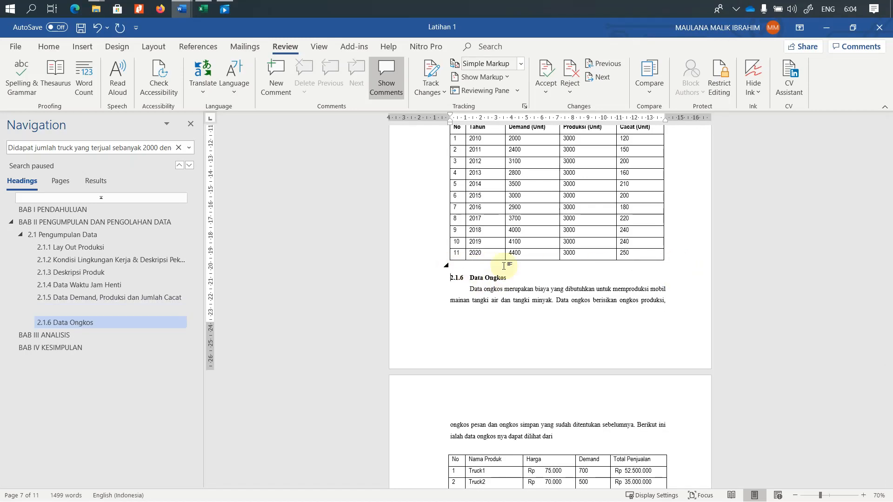
click(48, 47)
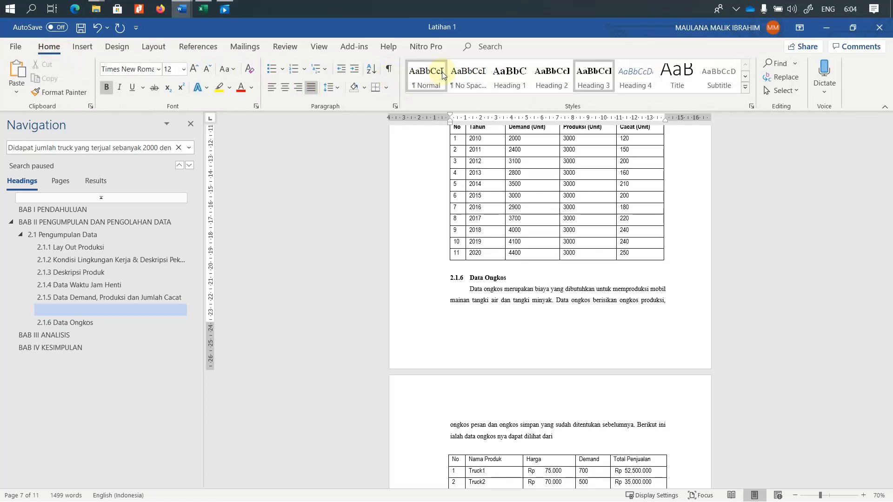
click(427, 74)
Step: Insert two next-page section breaks before the 2.1.6 Data Ongkos heading to create a separate blank page
click(146, 51)
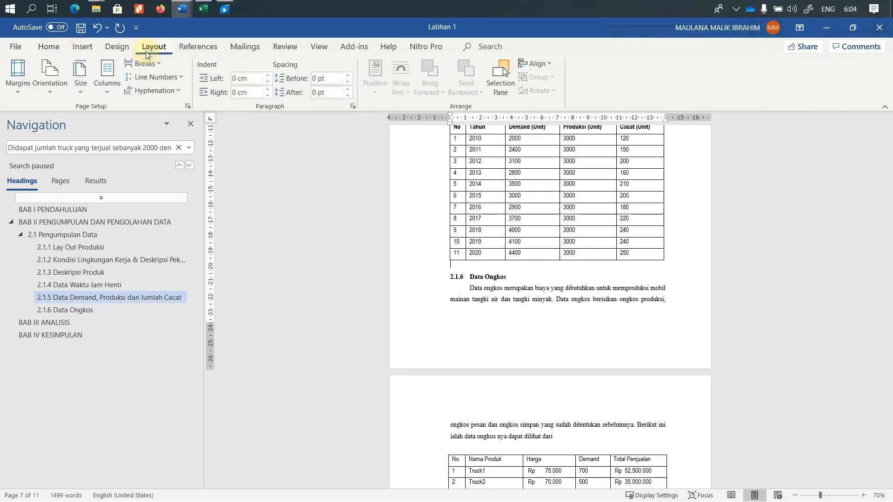
click(142, 64)
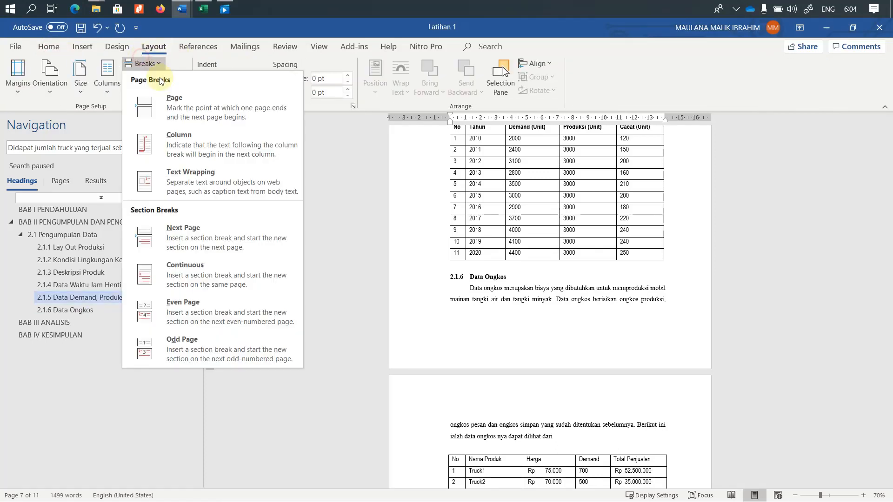
click(206, 149)
scroll(245, 228, down, 3)
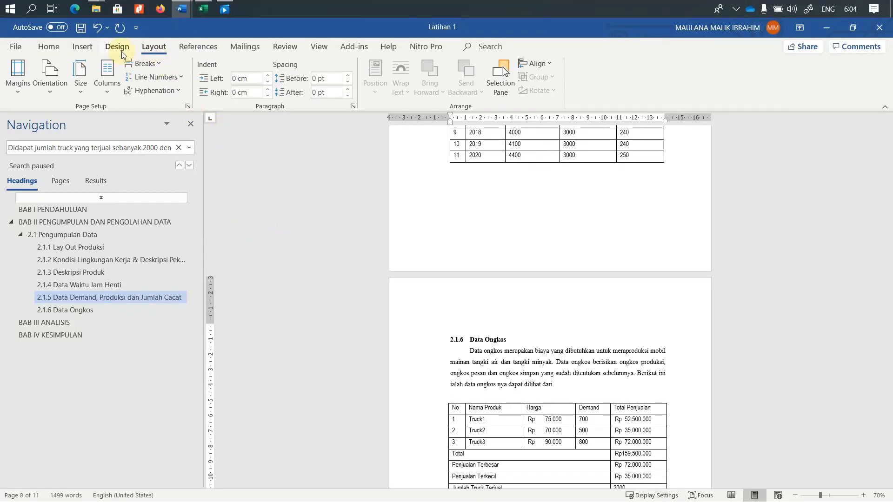
click(138, 64)
click(194, 232)
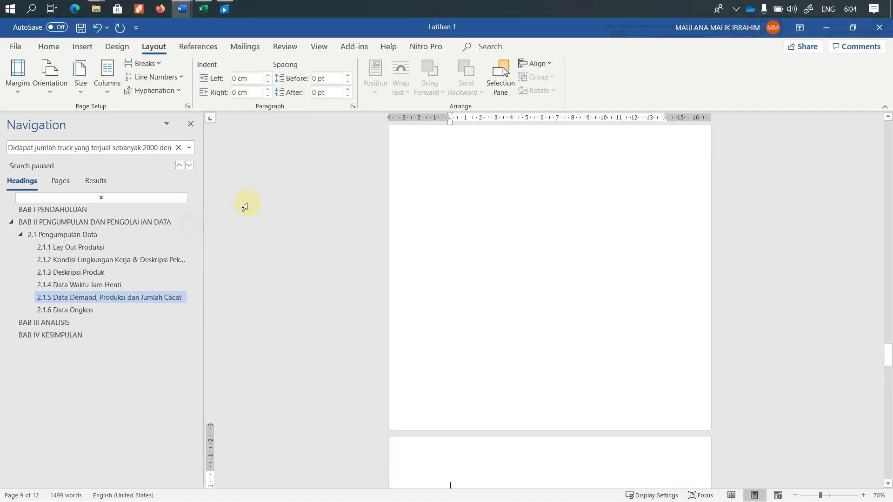
Step: Set the blank page's section before 2.1.6 to landscape orientation and check the neighbouring pages
scroll(514, 199, up, 3)
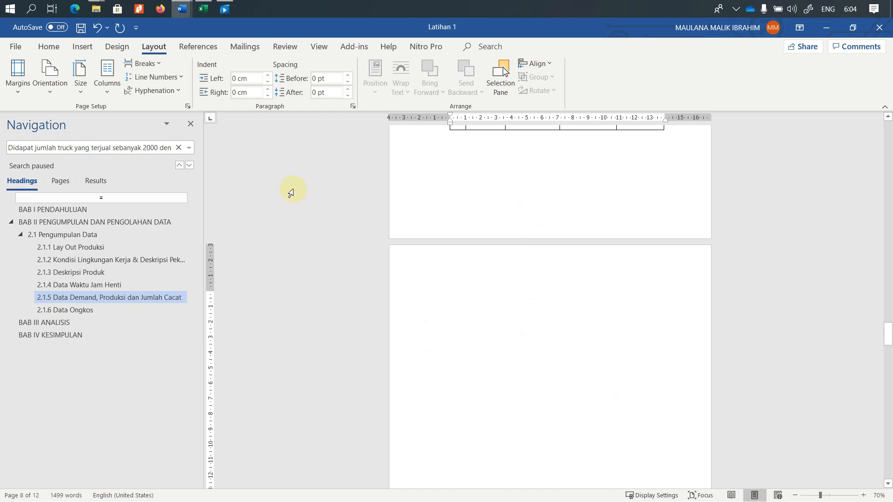
click(50, 72)
click(76, 144)
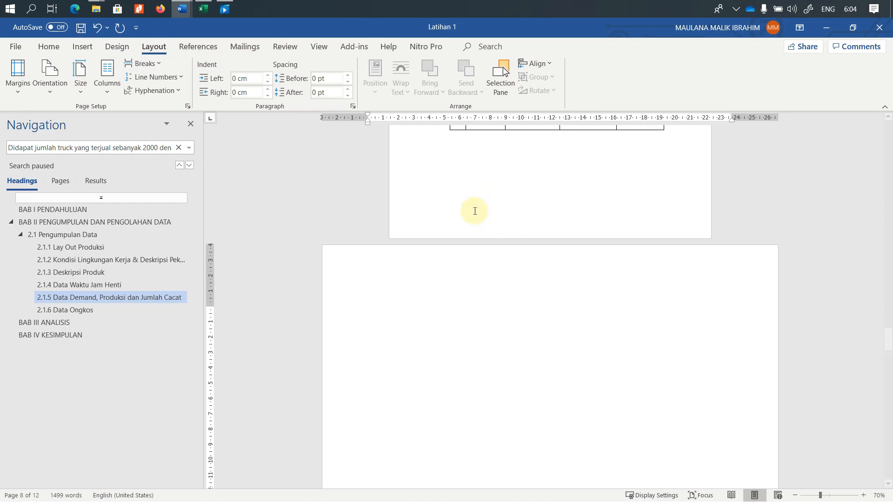
scroll(474, 209, up, 5)
scroll(495, 308, down, 10)
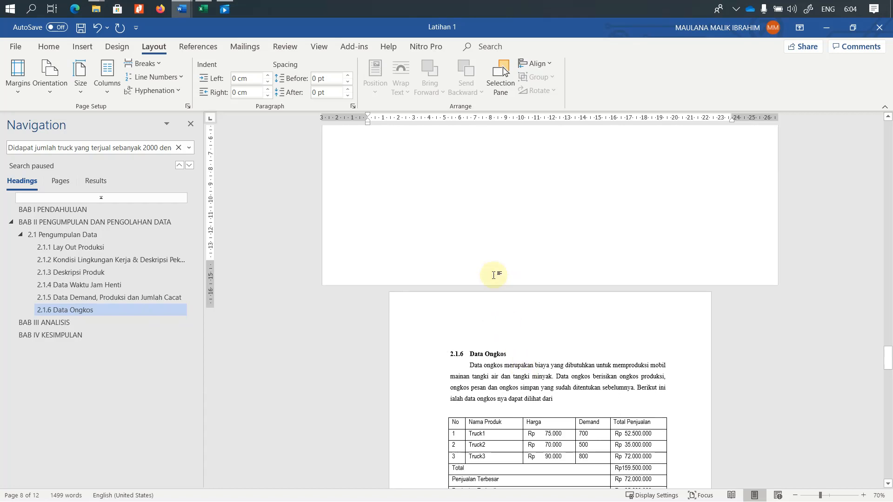
Step: Paste the copied operation-time table onto the landscape page and move it slightly left to center it between the page edges
scroll(495, 307, up, 7)
click(451, 339)
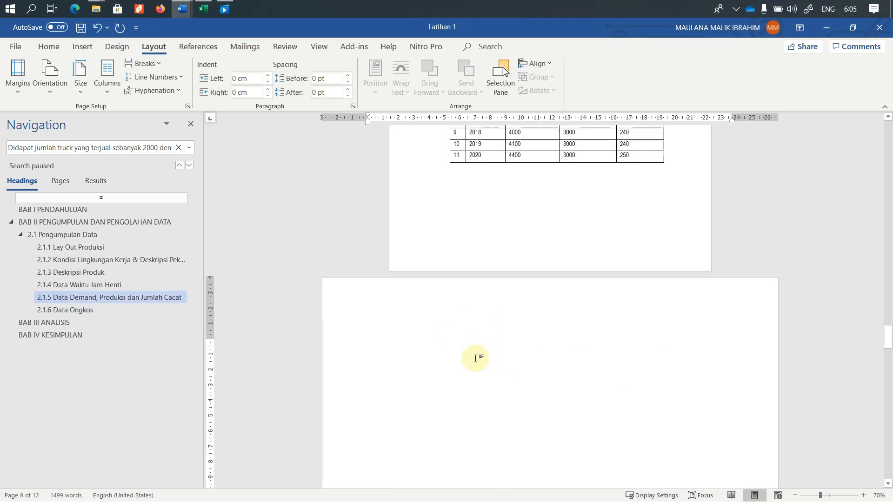
key(ctrl+v)
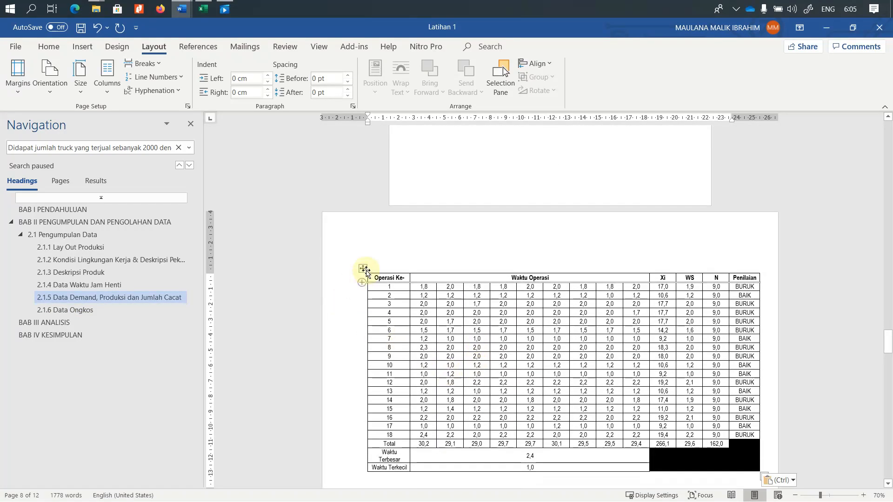
click(363, 268)
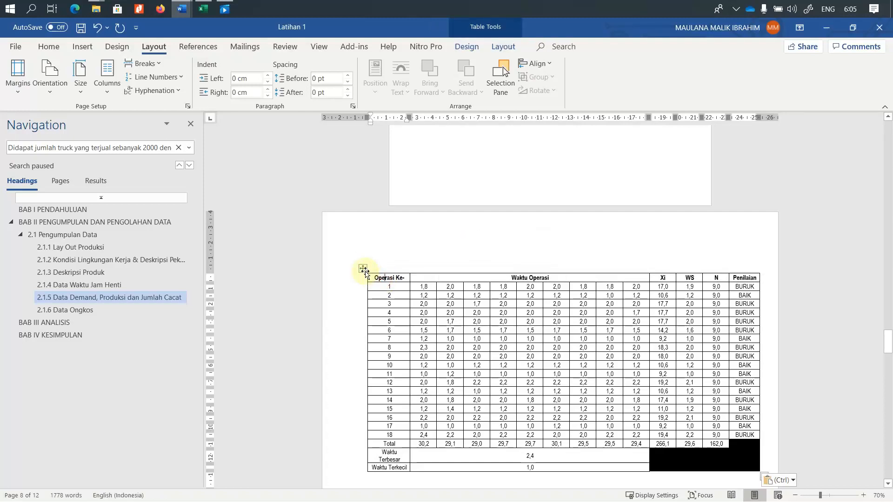
click(363, 268)
drag(363, 268, 349, 269)
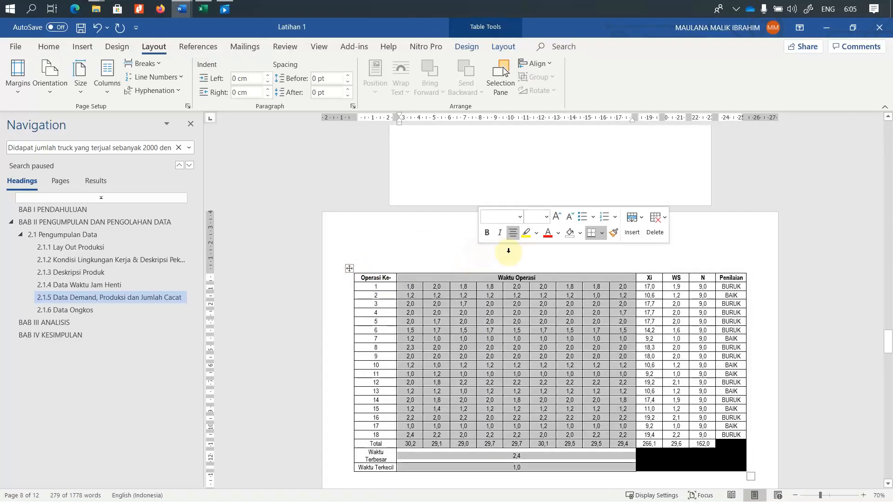
Step: Insert an automatic caption with the label "Tabel 2." above the operation-time table on the landscape page
click(352, 270)
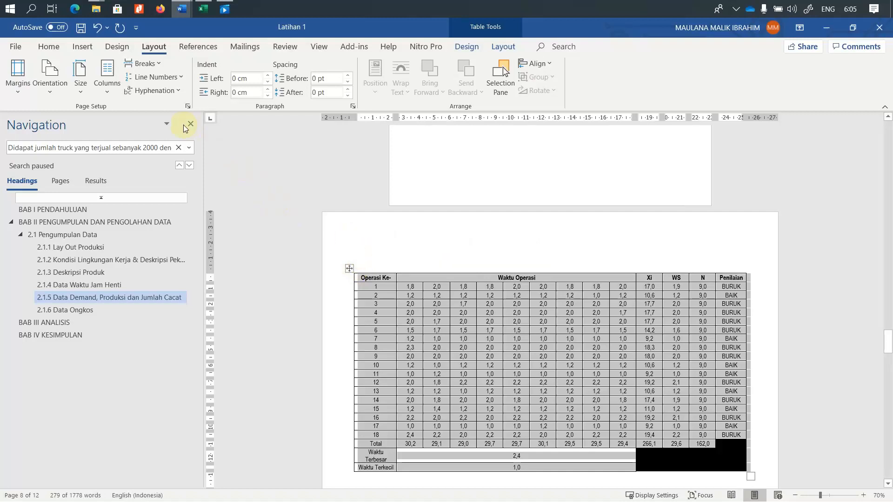
right_click(349, 269)
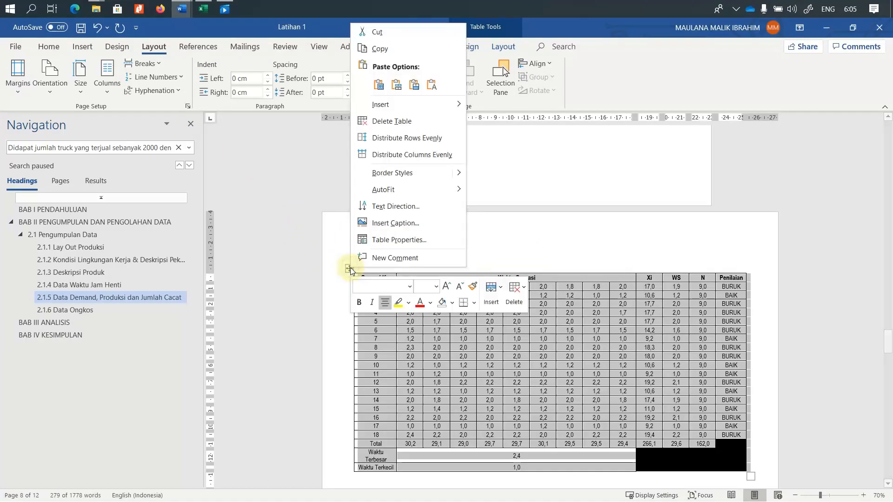
click(386, 222)
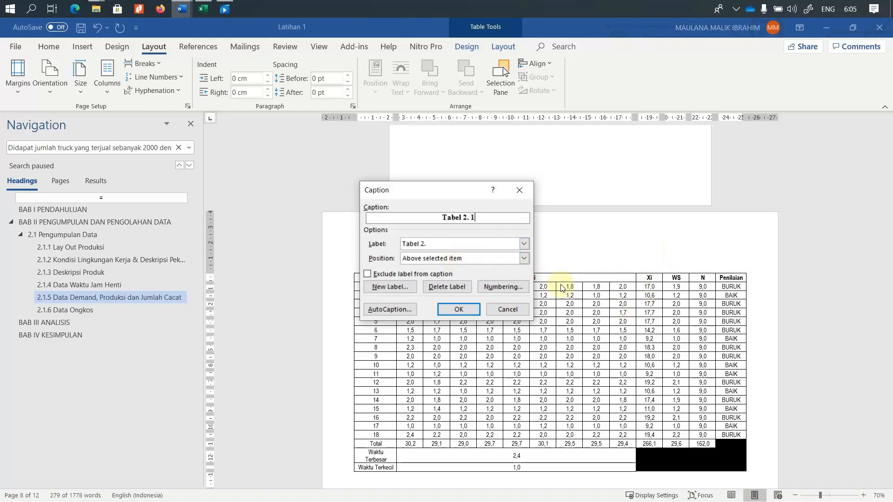
click(455, 312)
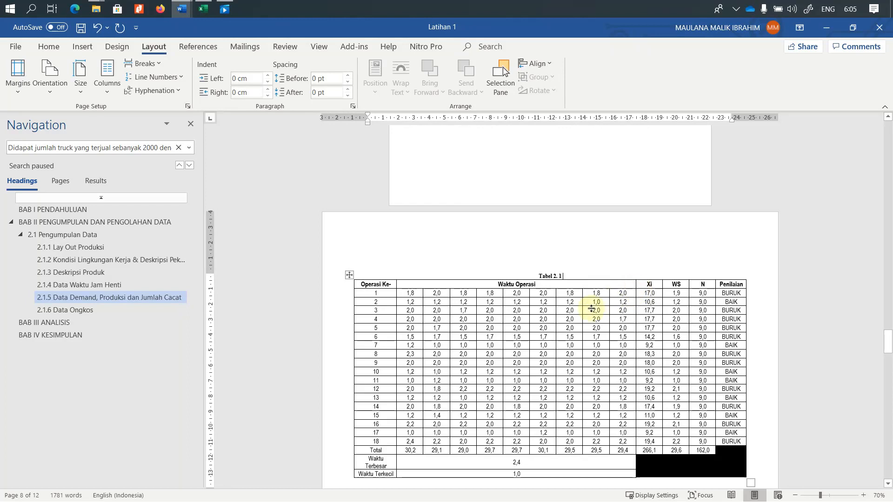
Step: Insert an automatic caption with the label "Tabel 2." above the yearly demand and production table in section 2.1.5
scroll(618, 363, up, 5)
scroll(620, 367, down, 5)
scroll(620, 365, up, 4)
click(549, 148)
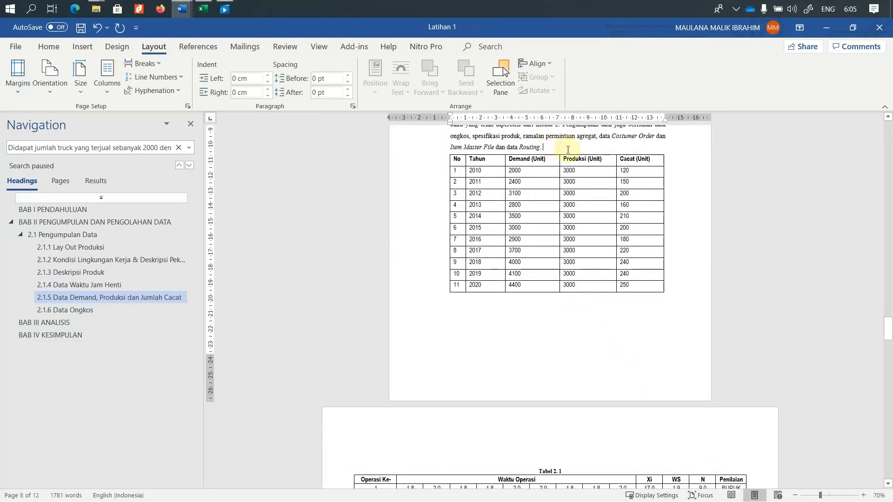
click(447, 148)
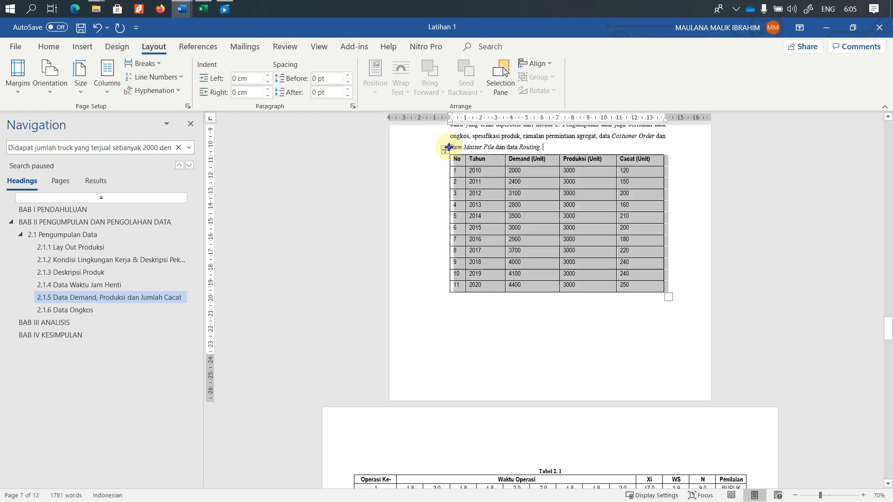
right_click(447, 148)
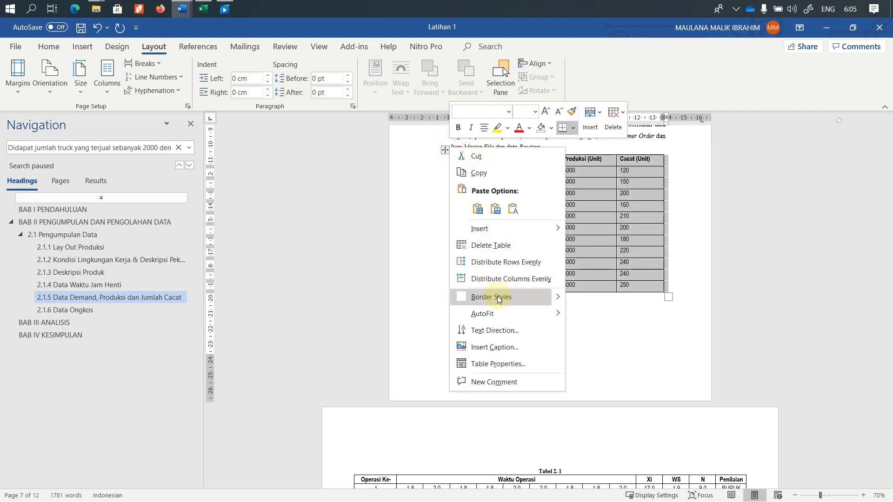
click(494, 347)
click(468, 309)
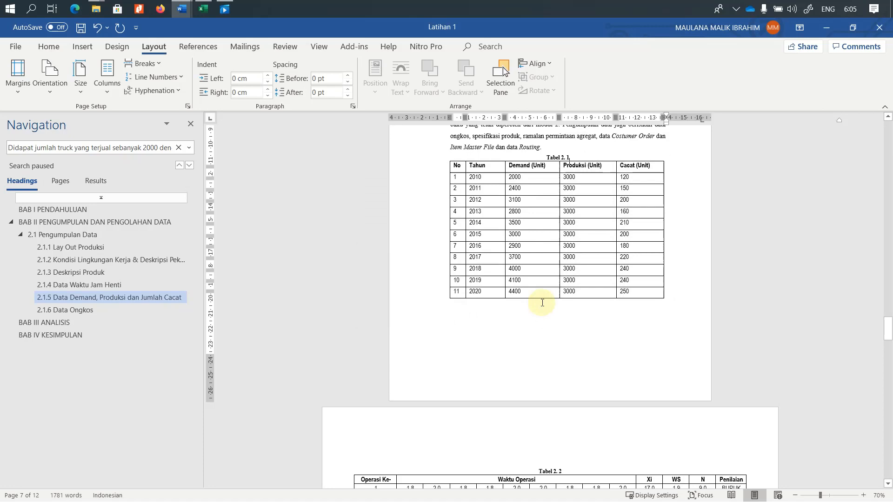
Step: Complete the table reference in the paragraph above "Operasi Ke- 1" with the number 2.2
scroll(542, 303, up, 3)
scroll(542, 302, down, 6)
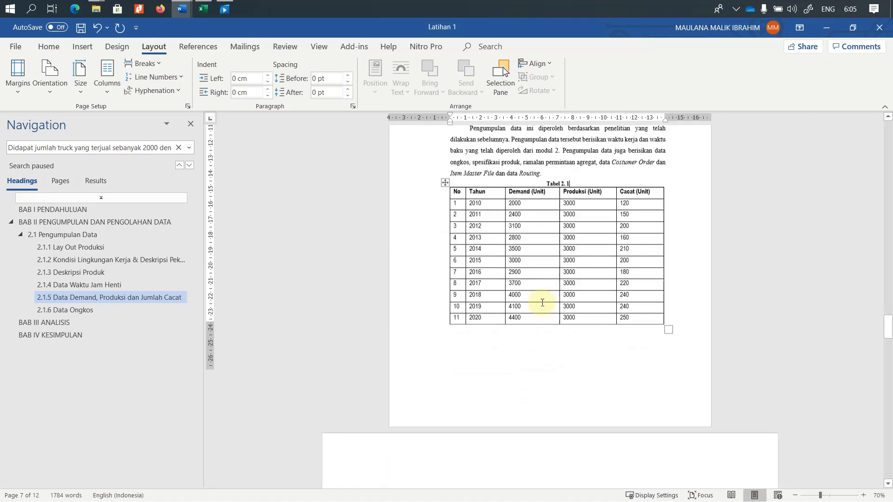
scroll(574, 357, up, 5)
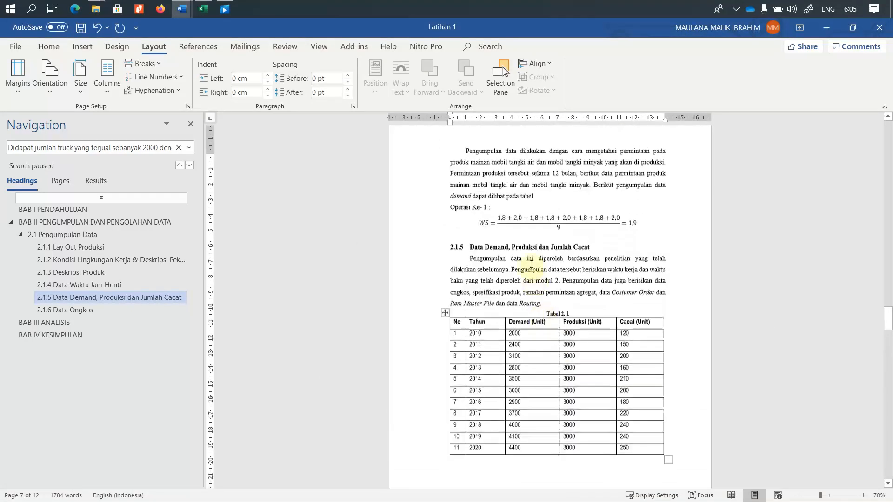
click(591, 207)
text(2.2)
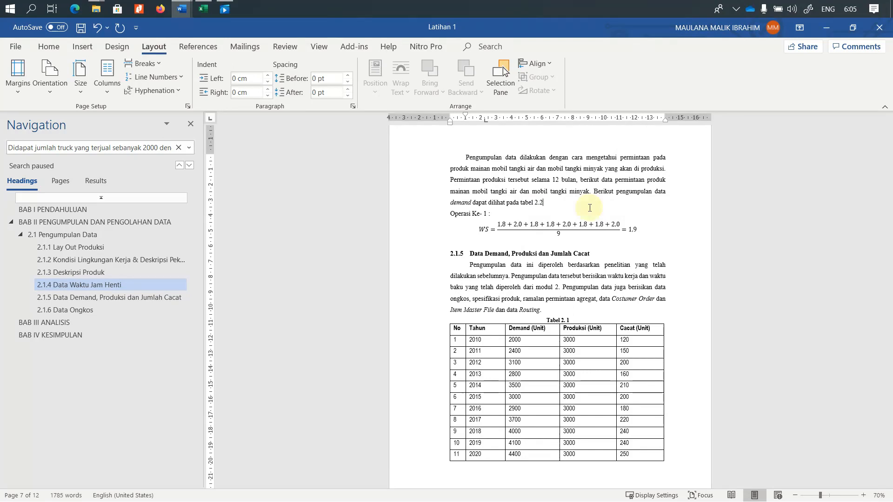
Step: Title the operation-time table's caption "Pengumpulan Data Demand" and italicize the word Demand
scroll(590, 208, down, 6)
scroll(556, 310, up, 7)
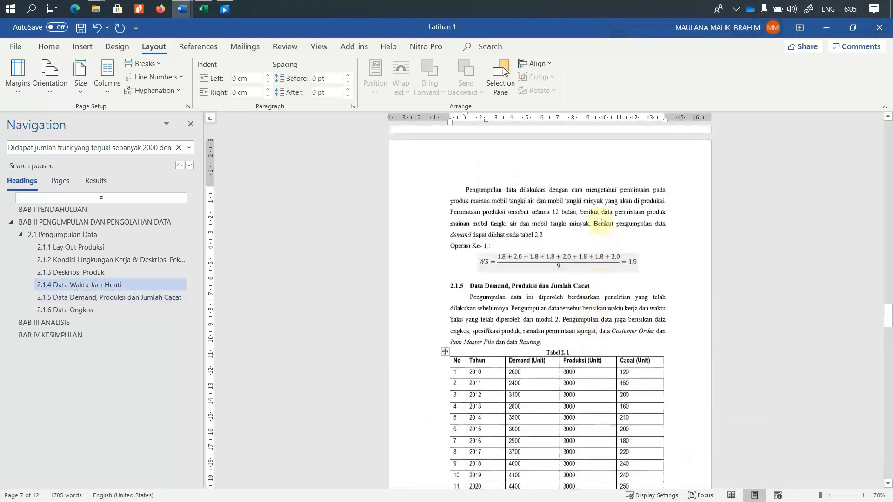
scroll(641, 231, down, 7)
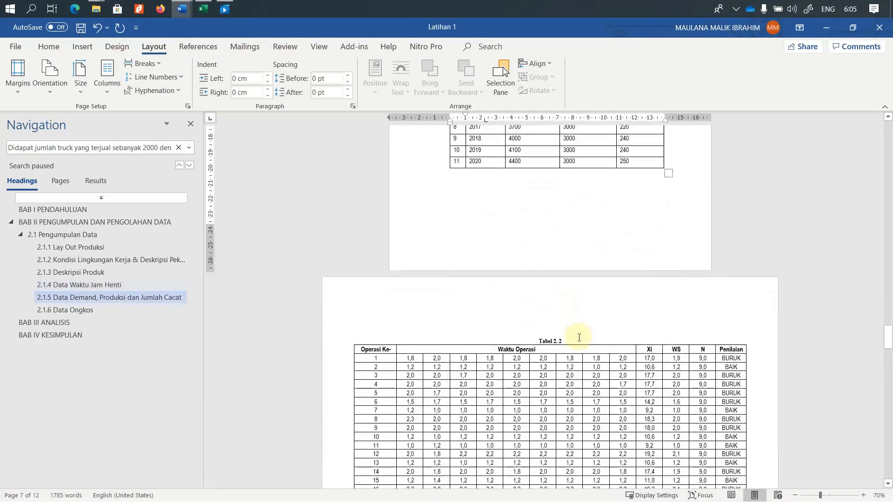
click(579, 338)
text(Pengumpulan Data Dema)
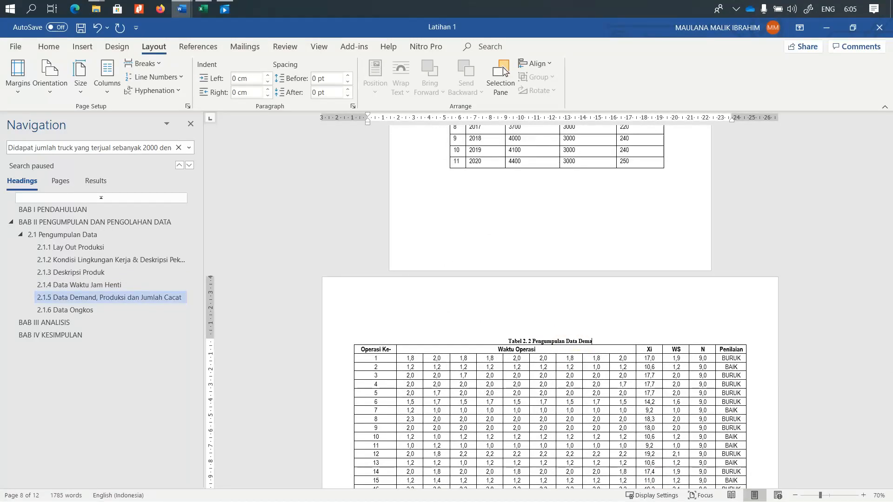
key(ctrl+i)
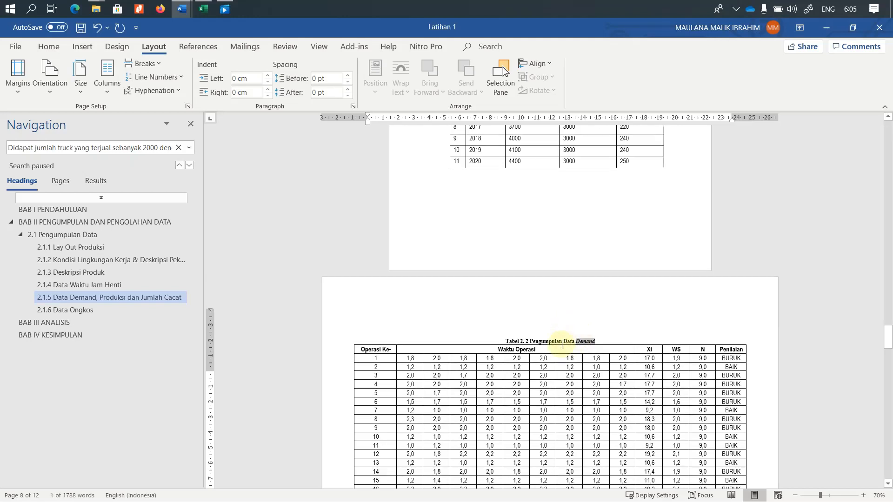
Step: Title the section 2.1.5 table's caption "Data Demand, Produksi dan Jumlah Cacat", italicizing Demand in the caption and in the table's header row
scroll(566, 326, up, 5)
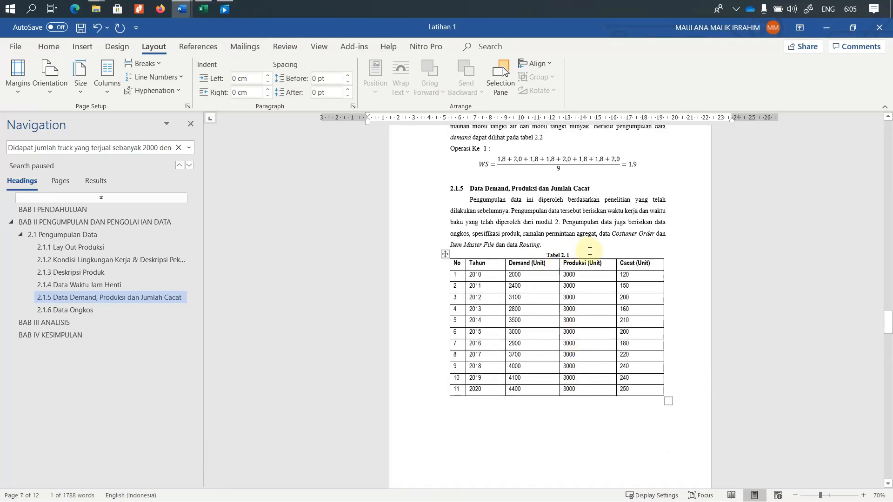
click(590, 252)
text(Data Deman)
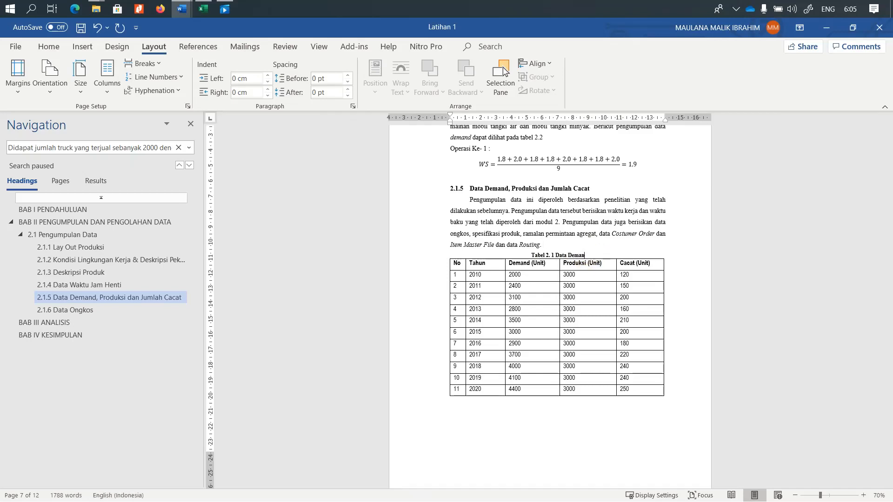
text(d, Produksi dan Jumlah Cacat)
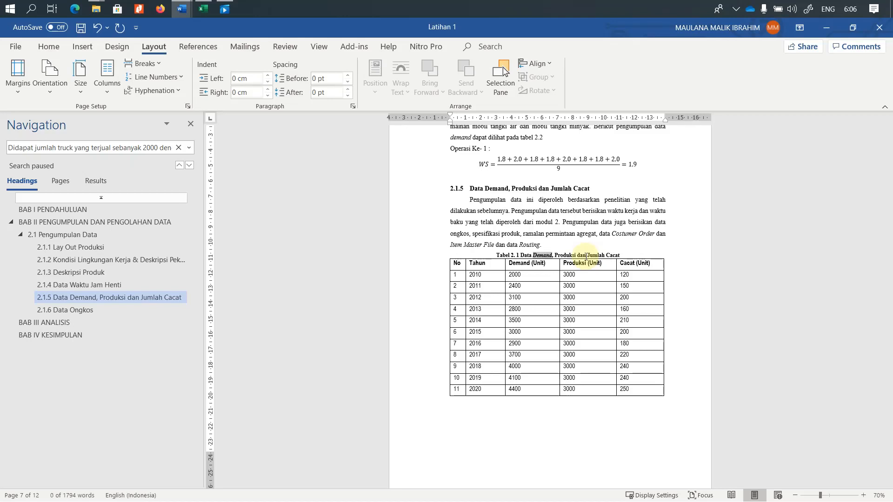
double_click(516, 264)
key(ctrl+i)
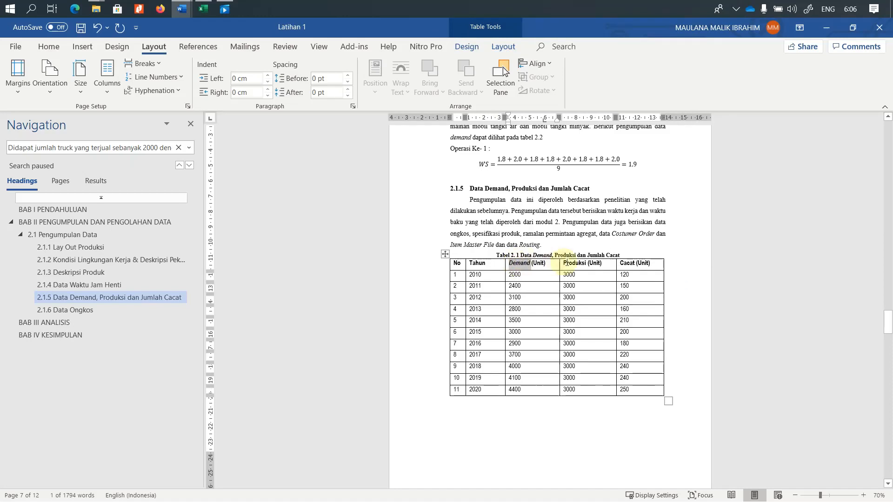
Step: Insert a "Tabel 2." caption above the table in section 2.1.6 and title it "Data Ongkos"
scroll(609, 353, down, 15)
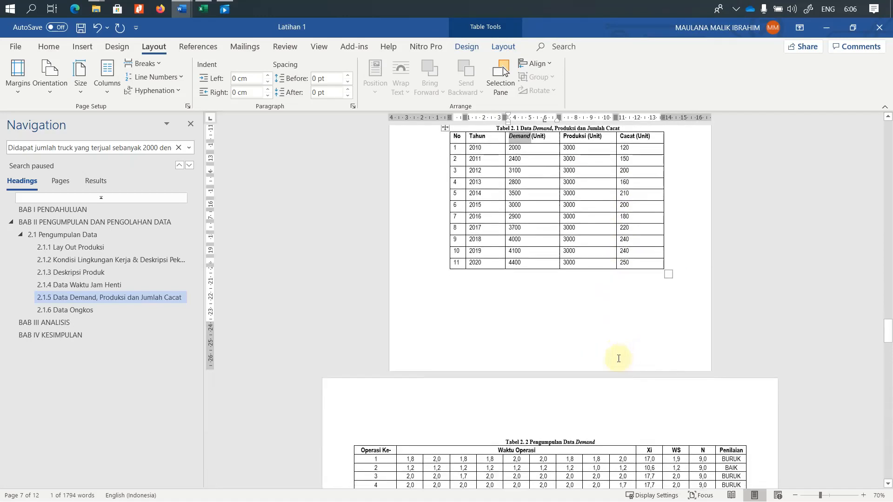
scroll(537, 233, down, 5)
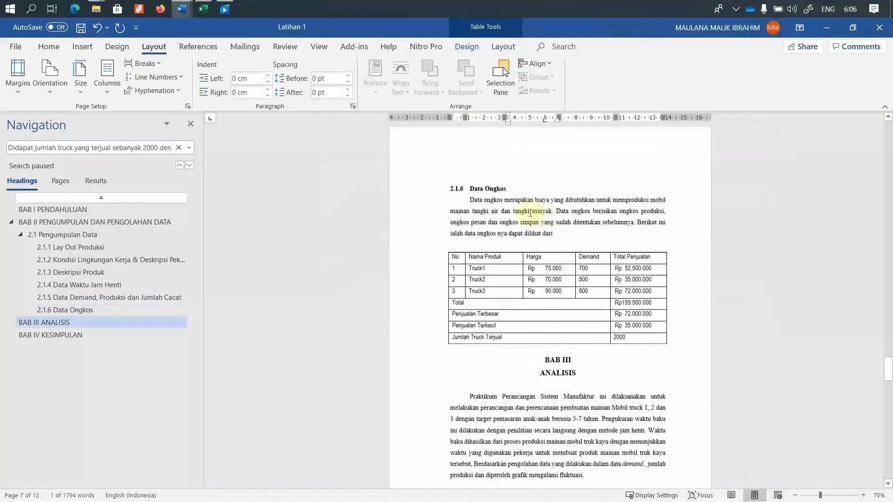
click(450, 236)
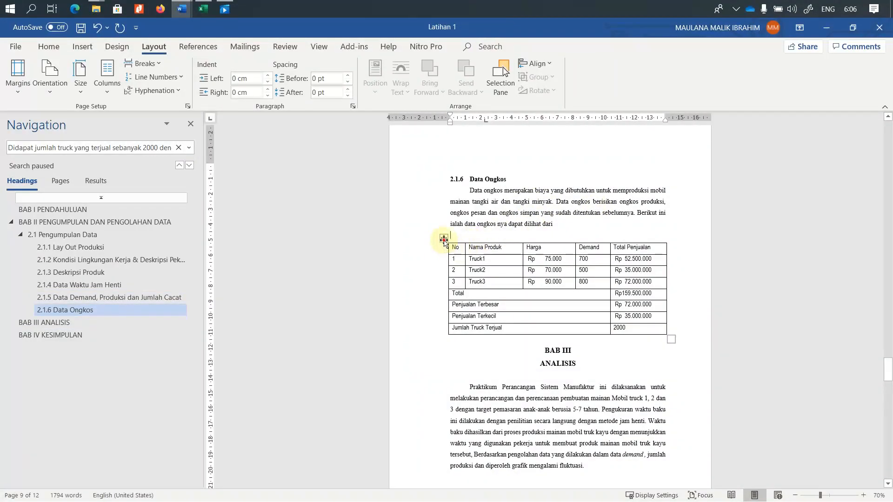
right_click(444, 238)
click(478, 439)
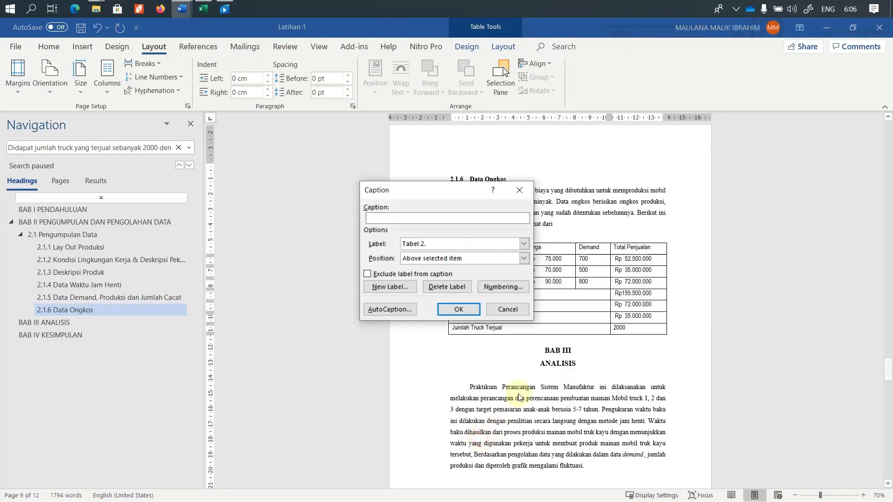
click(461, 309)
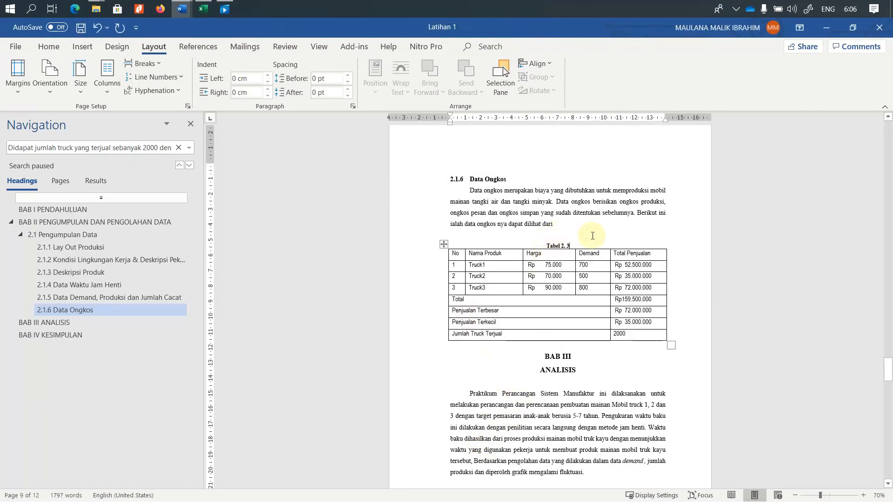
text(Data Ongkos)
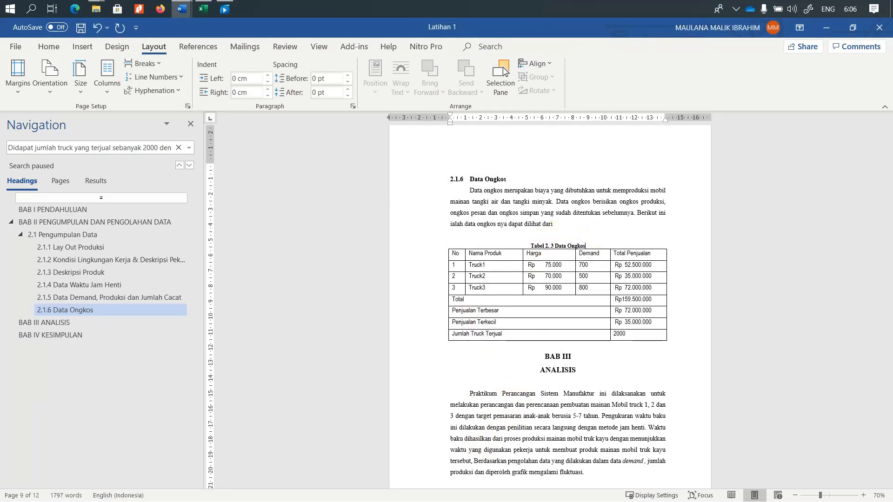
Step: Remove the empty line above the Data Ongkos caption and end the paragraph before it with a non-bold "Tabel 2.3" reference
key(Delete)
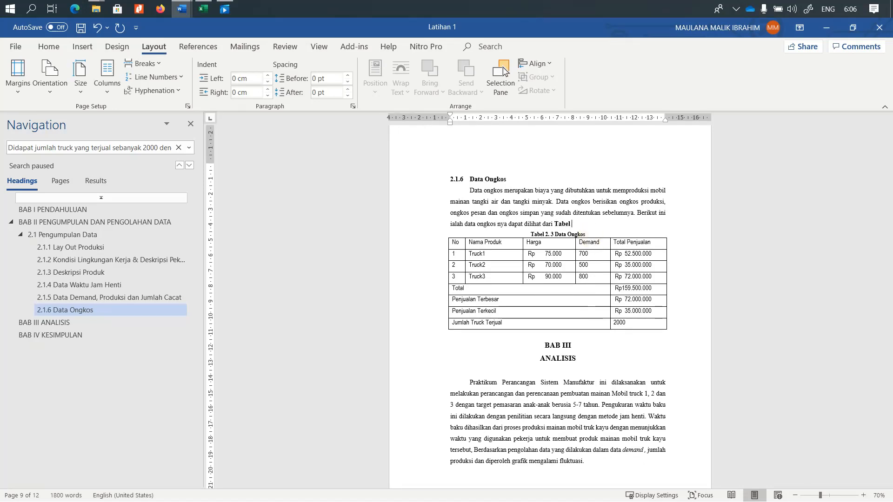
key(shift+Left)
key(shift+Left)
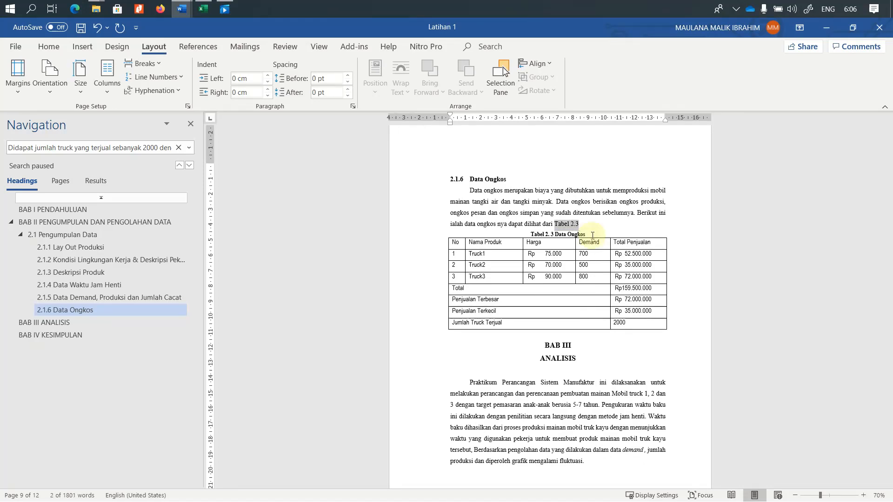
Step: Insert a page break before the BAB III heading so the chapter starts on its own page
scroll(599, 228, up, 15)
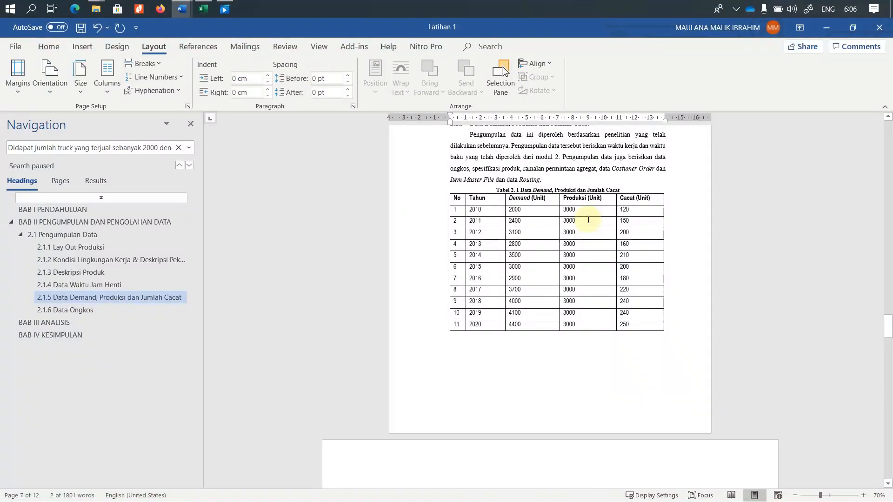
scroll(589, 220, down, 15)
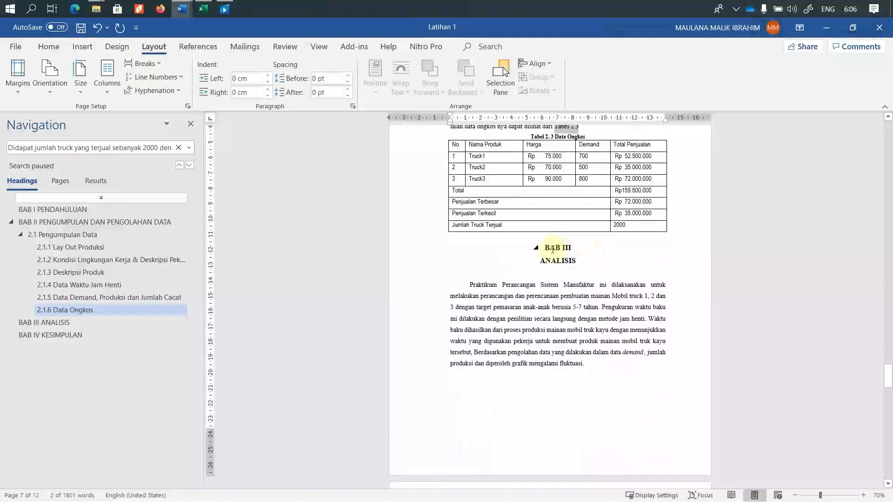
click(546, 247)
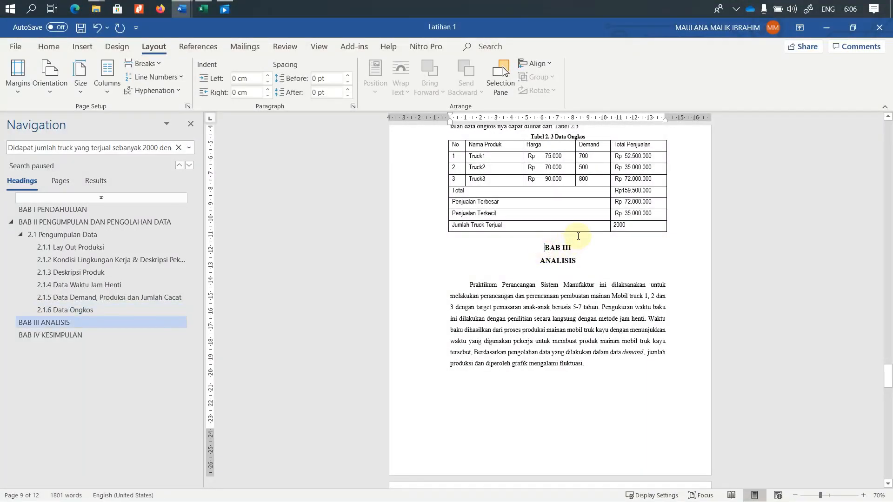
click(57, 49)
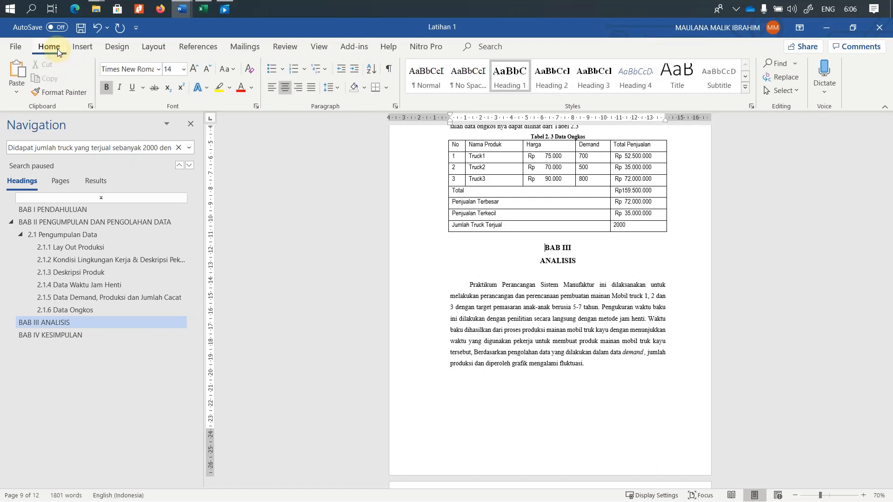
click(155, 48)
click(144, 63)
click(160, 96)
Step: Review the report's page layout from the BAB IV chapter back up to the cover page
scroll(594, 309, down, 4)
scroll(595, 309, down, 15)
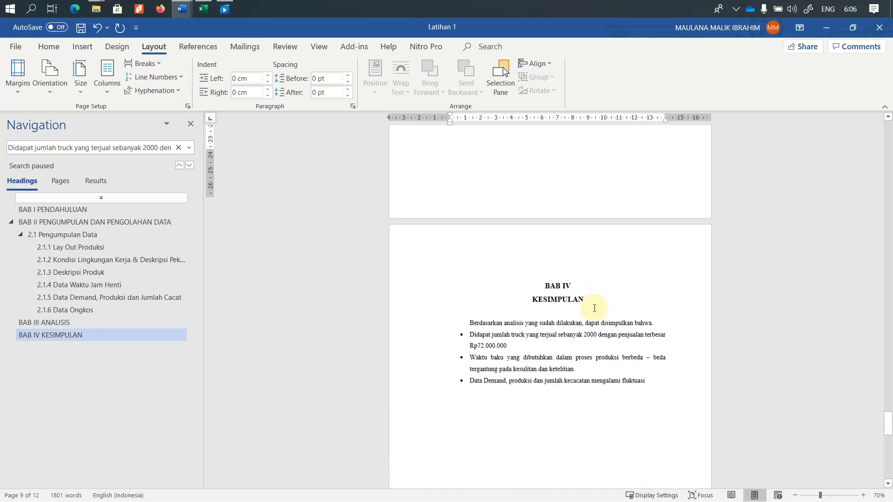
scroll(602, 299, up, 5)
scroll(602, 299, up, 20)
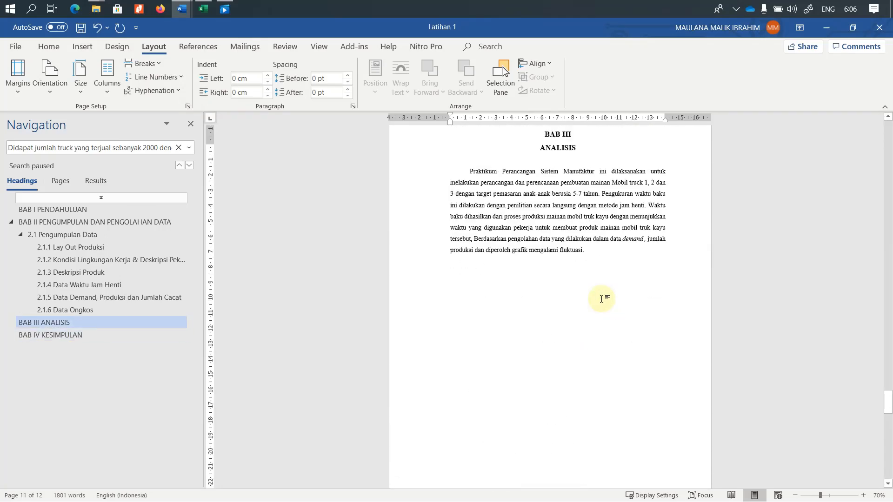
scroll(602, 299, up, 20)
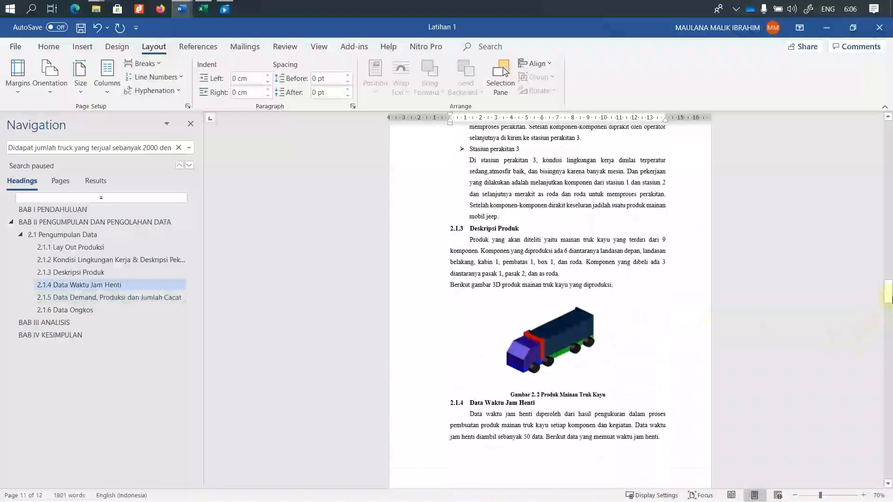
scroll(663, 251, down, 5)
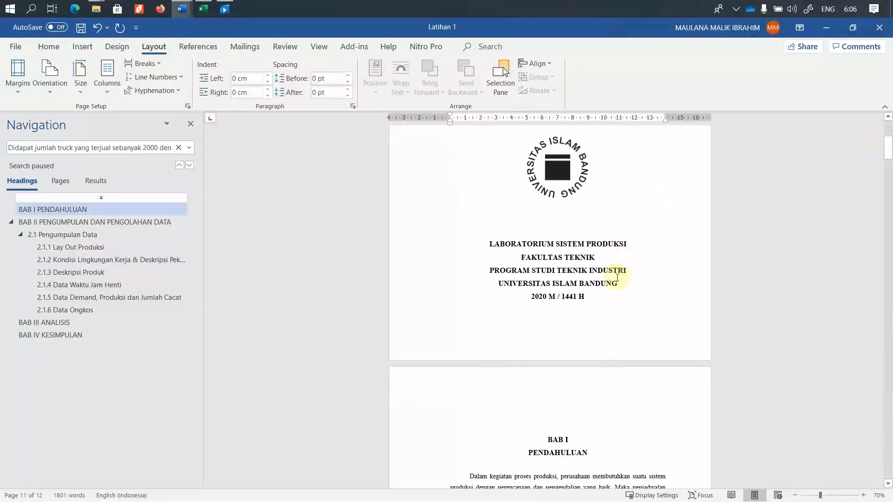
Step: Insert a next-page section break after the cover page's last line and left-align the new blank page's paragraph
click(616, 277)
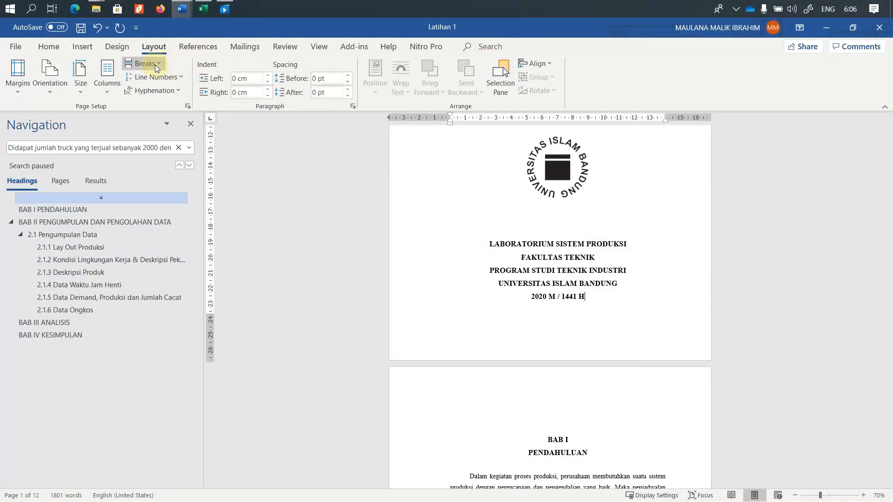
click(155, 65)
click(224, 231)
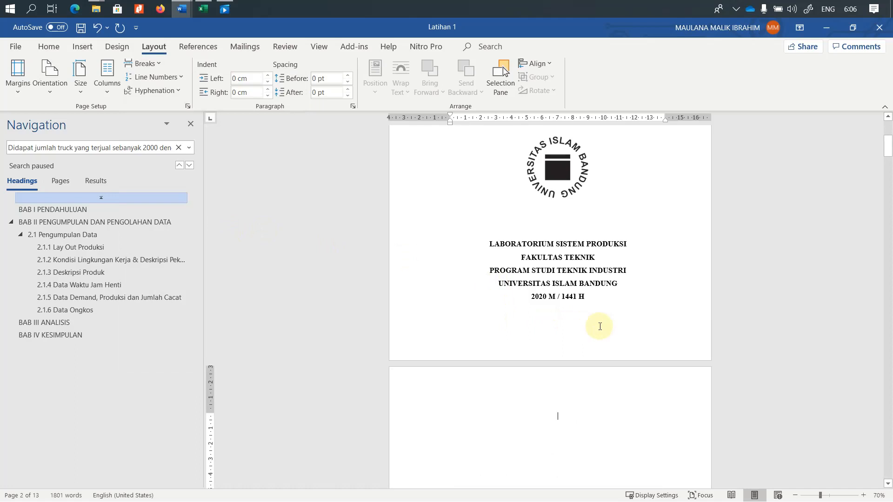
scroll(600, 326, down, 3)
key(ctrl+l)
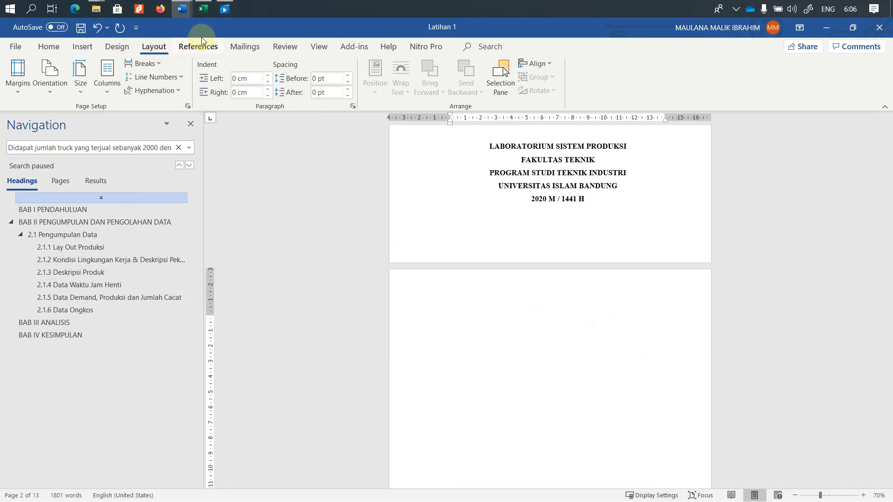
click(161, 62)
click(194, 222)
scroll(295, 230, down, 5)
key(Return)
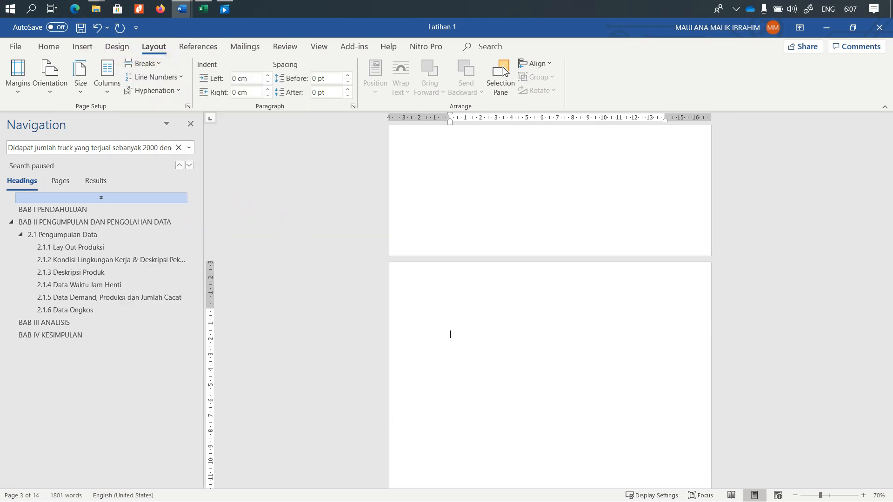
click(154, 65)
click(209, 233)
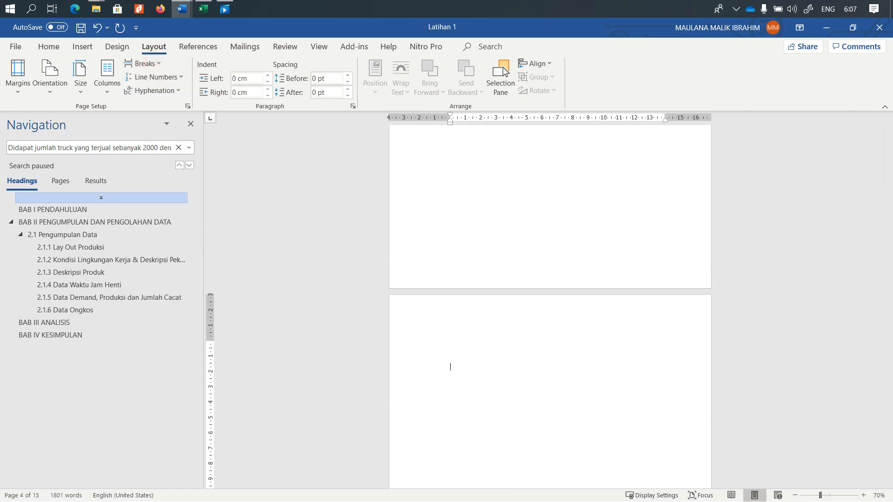
key(ctrl+z)
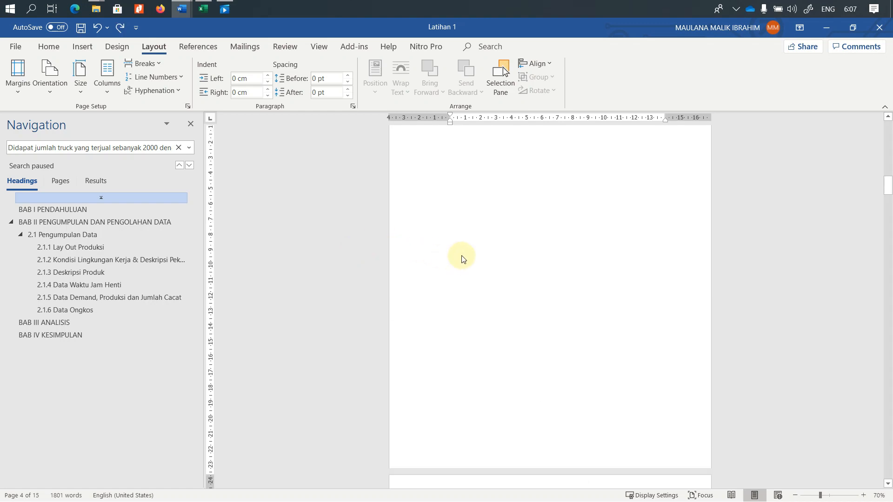
key(ctrl+z)
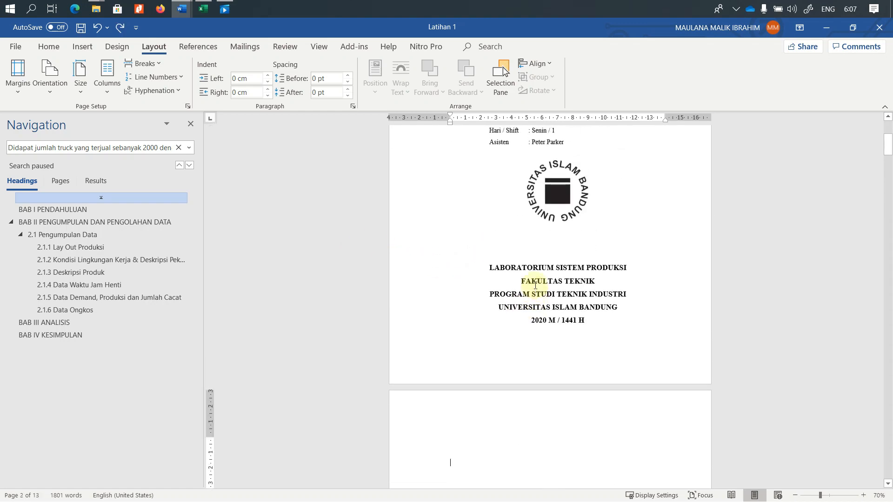
Step: Insert two page breaks followed by a next-page section break after the cover, creating separate blank pages before BAB I
click(143, 64)
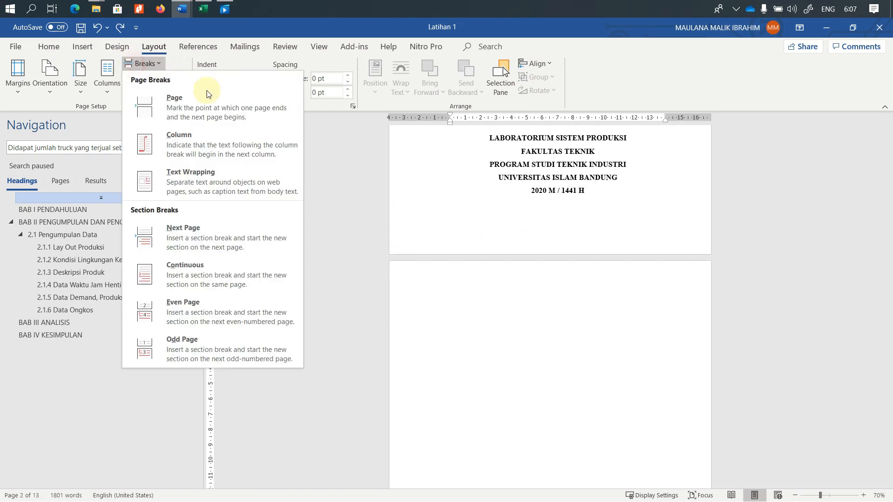
click(193, 99)
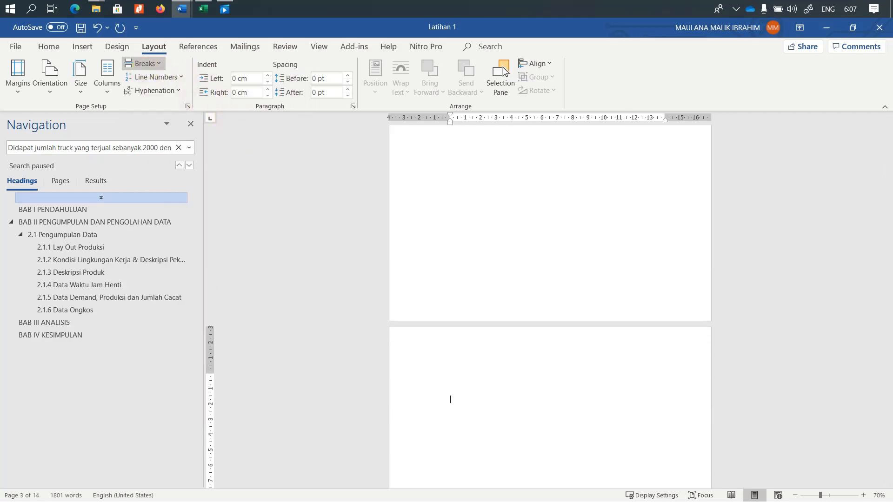
click(143, 64)
click(154, 99)
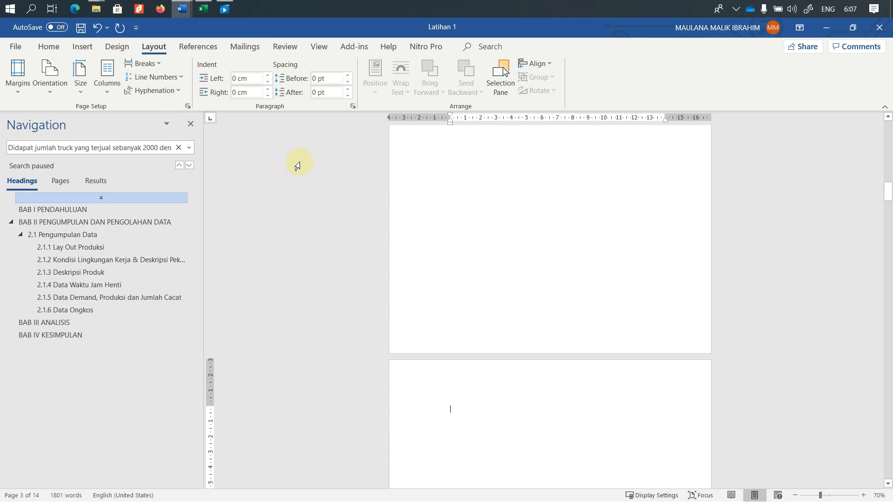
click(143, 63)
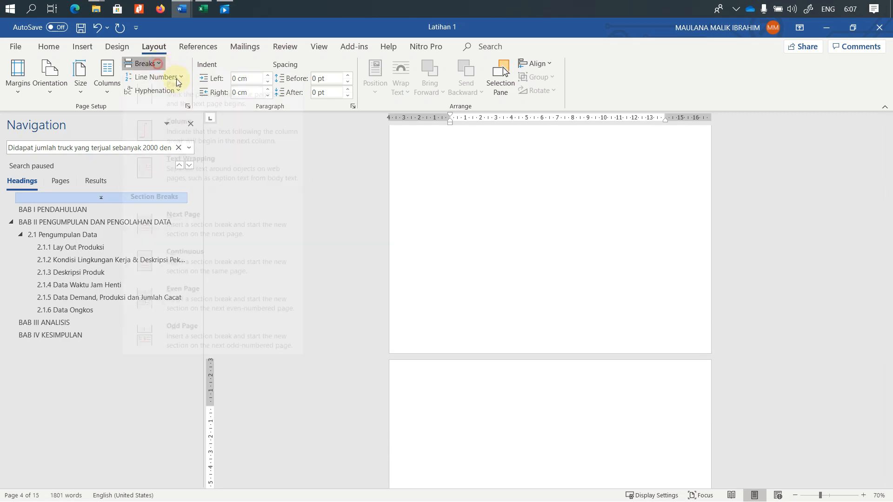
click(195, 235)
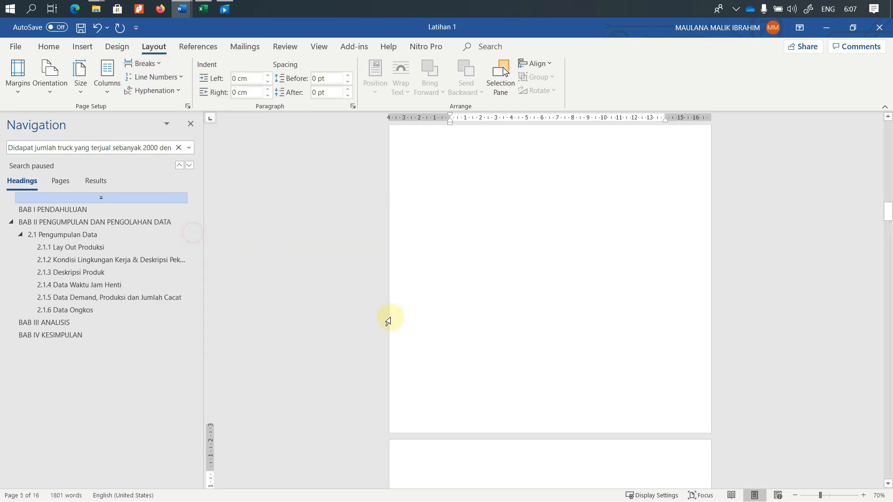
Step: Add the title "DAFTAR ISI" in Heading 1 style on the first blank page after the cover
double_click(494, 348)
double_click(534, 219)
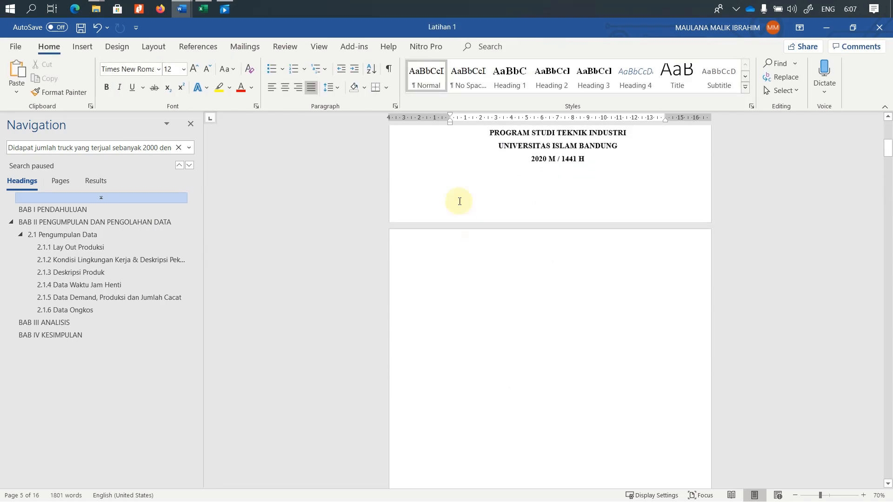
click(491, 268)
click(519, 82)
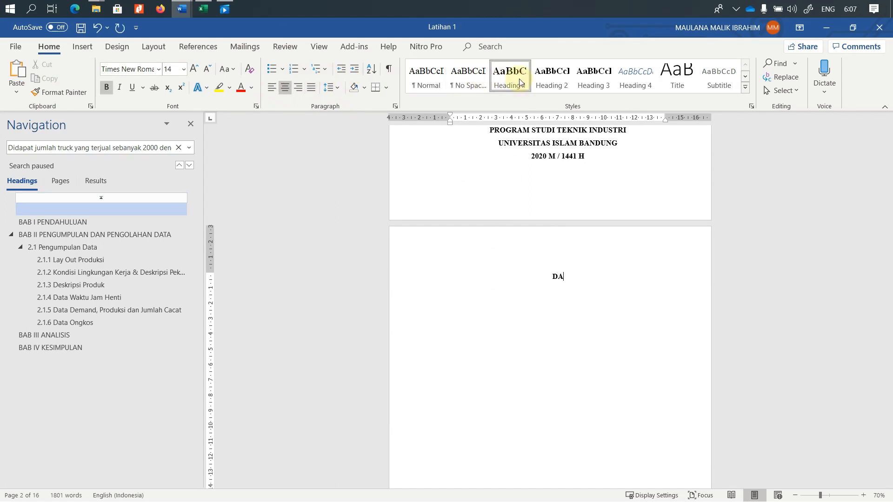
Step: Add the title "DAFTAR GAMBAR" in Heading 1 style on the page after DAFTAR ISI
key(ctrl+Return)
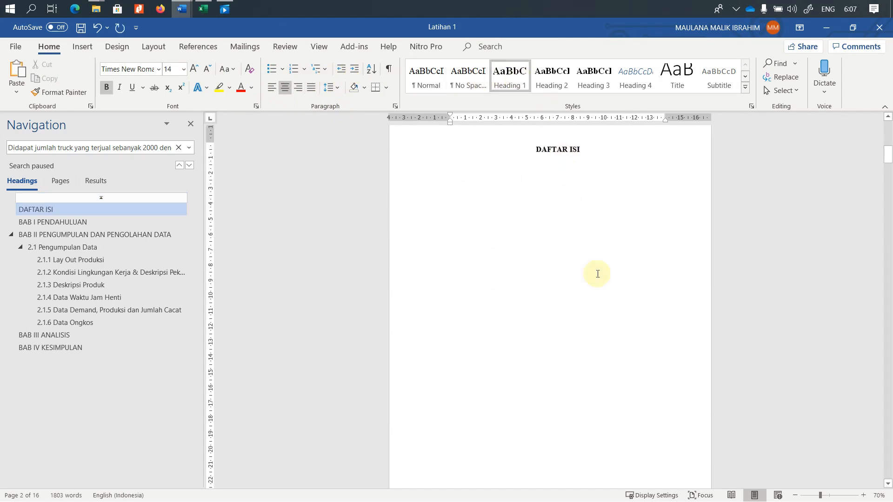
text(DAFTAR GAMBAR)
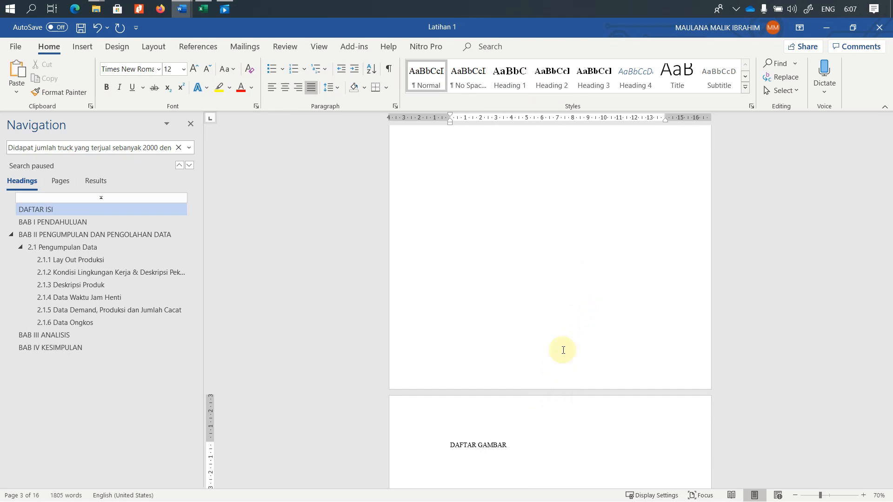
click(512, 76)
scroll(595, 295, down, 3)
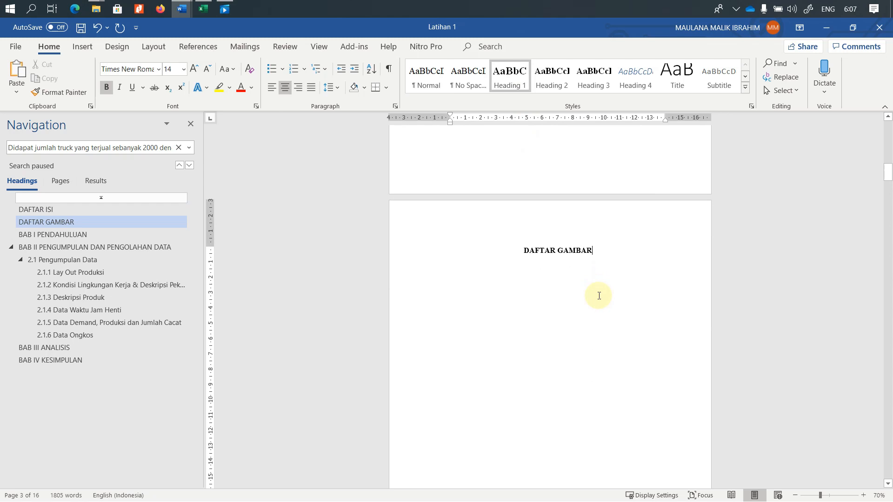
Step: Add the title "DAFTAR TABEL" in Heading 1 style on the page after DAFTAR GAMBAR
key(ctrl+Return)
scroll(537, 396, down, 3)
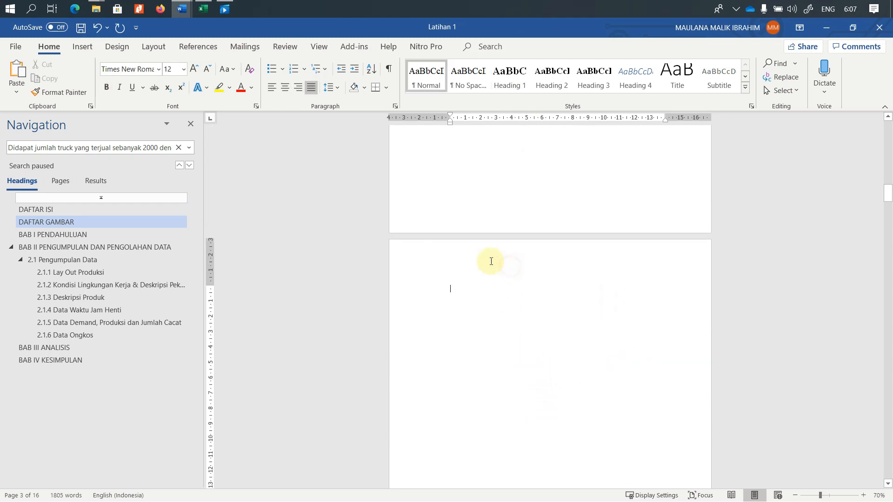
click(504, 82)
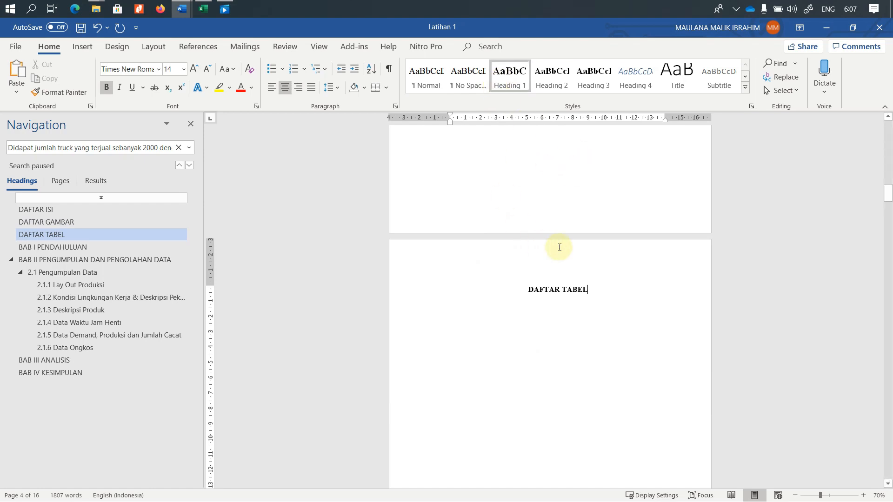
Step: Open the footer of the DAFTAR ISI page for editing and insert a right-aligned page number at the page bottom
scroll(560, 247, up, 10)
scroll(559, 246, up, 15)
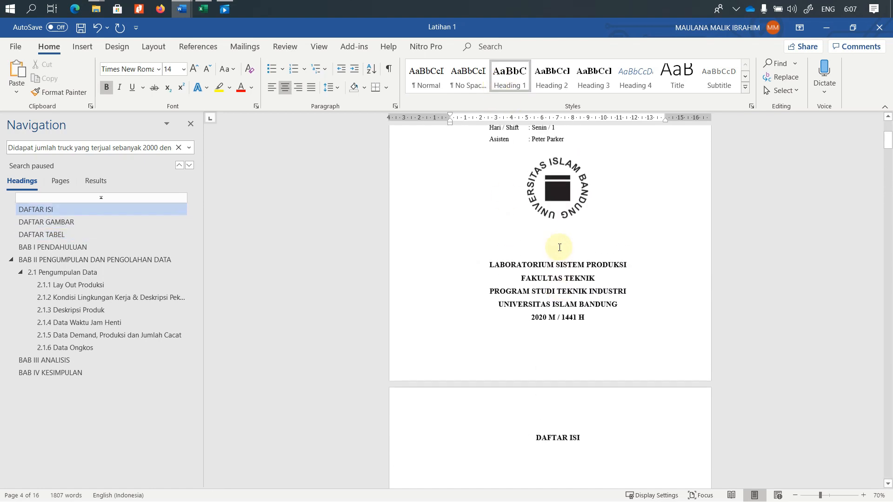
scroll(537, 360, down, 8)
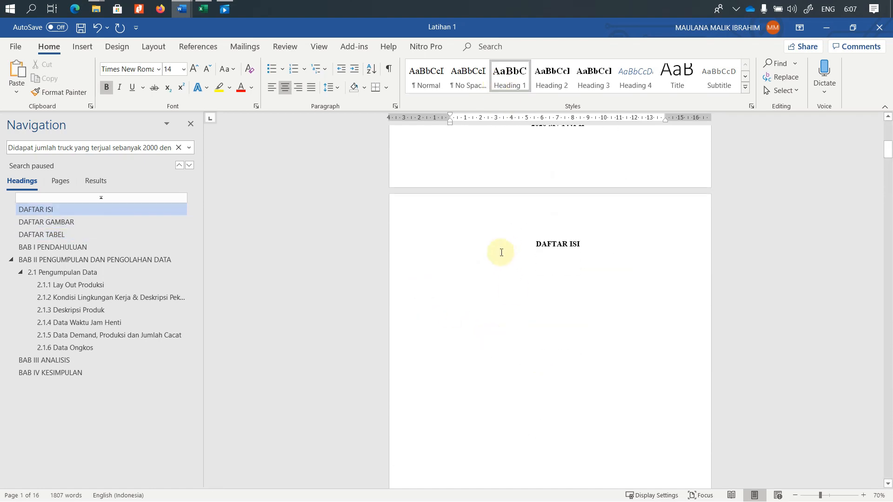
right_click(514, 327)
click(538, 331)
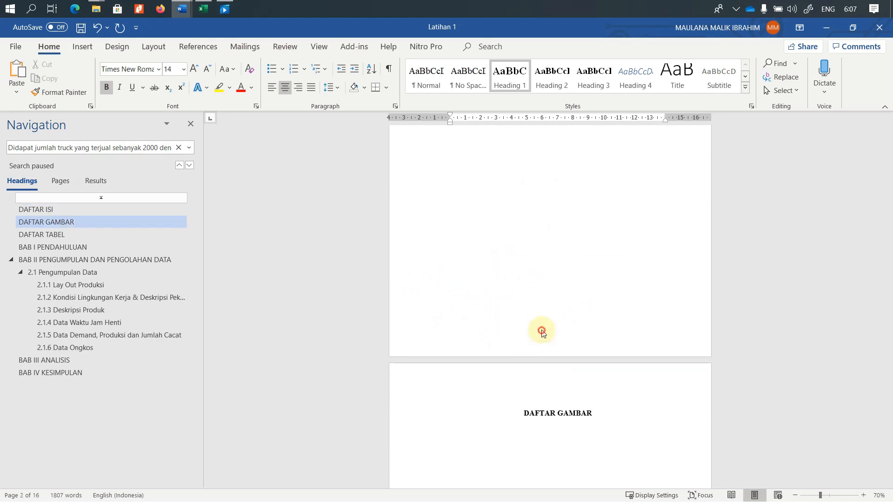
click(70, 79)
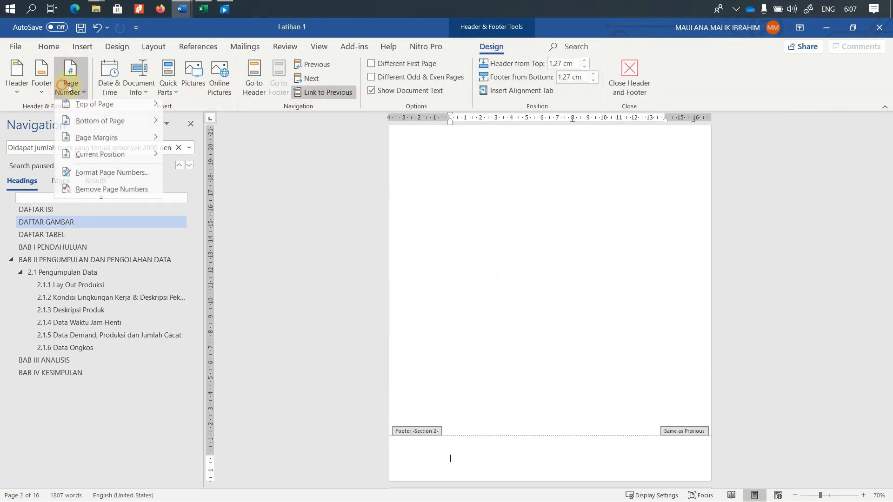
mouse_move(100, 125)
click(309, 284)
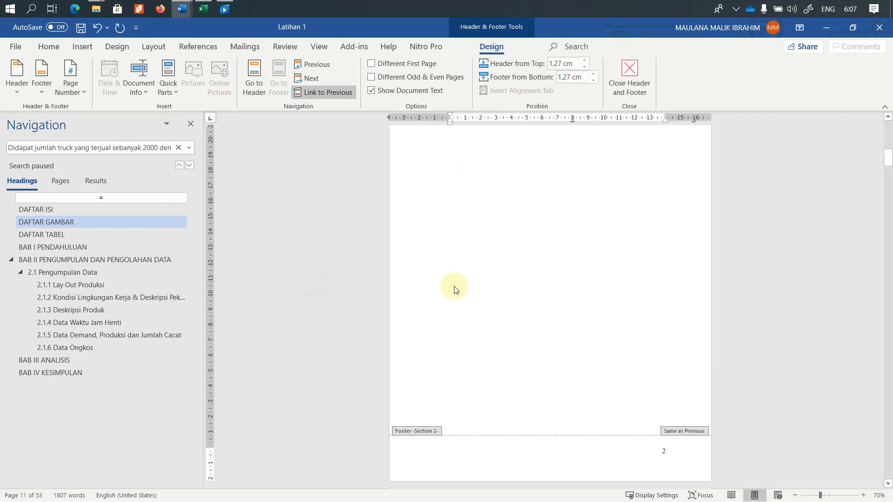
Step: Format the DAFTAR ISI section's page numbers as i, ii, iii, starting at i
click(666, 455)
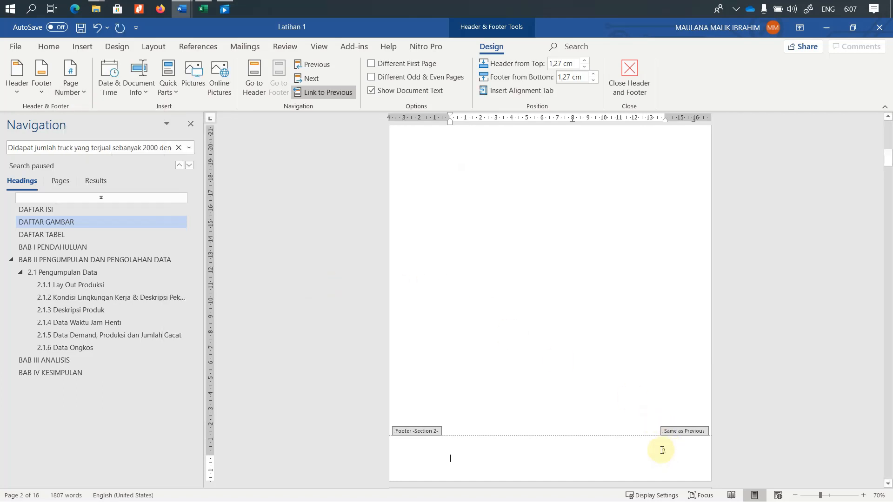
click(662, 450)
right_click(662, 451)
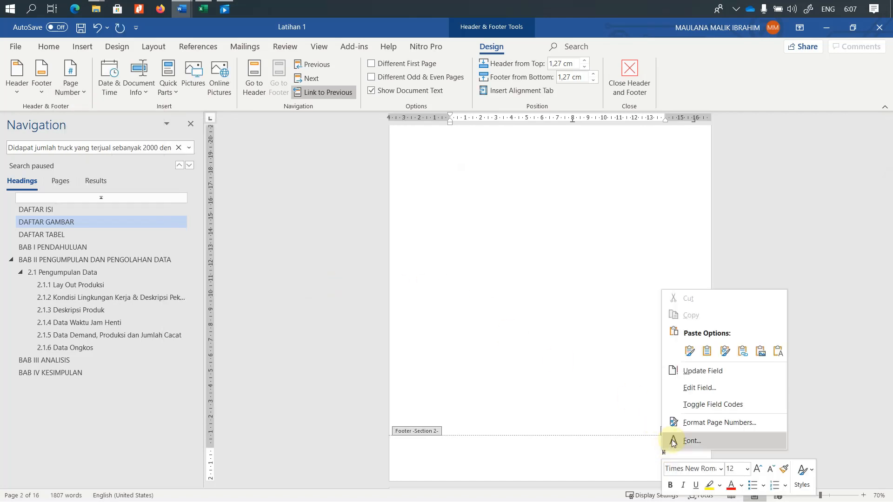
click(690, 423)
click(400, 298)
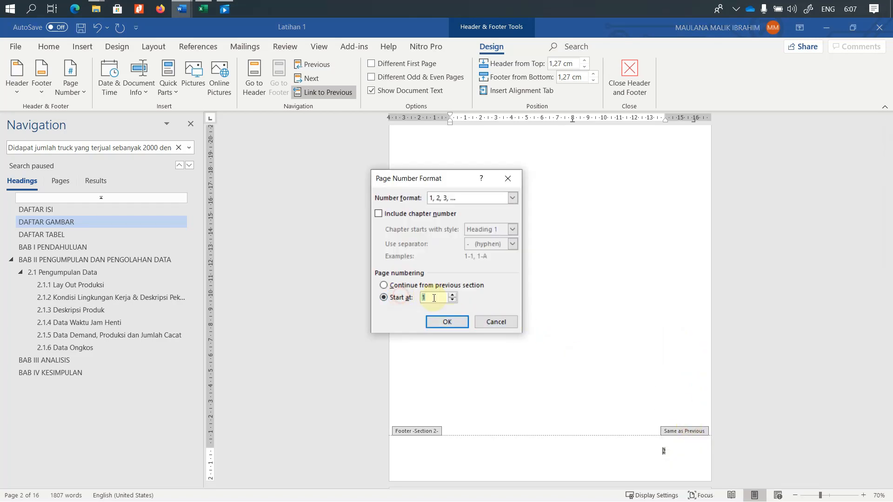
click(459, 198)
click(465, 237)
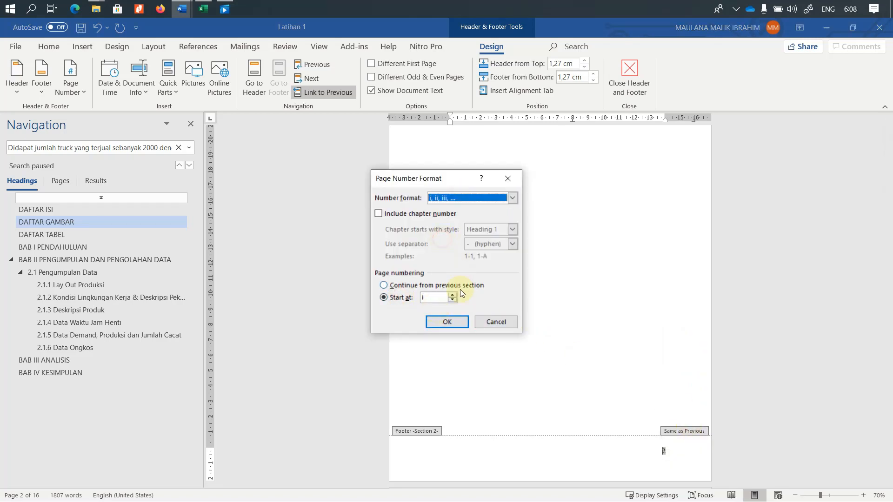
click(447, 321)
Step: Unlink the section 2 footer from the previous section and delete the page number from the cover page's footer
scroll(634, 313, up, 9)
scroll(656, 323, down, 2)
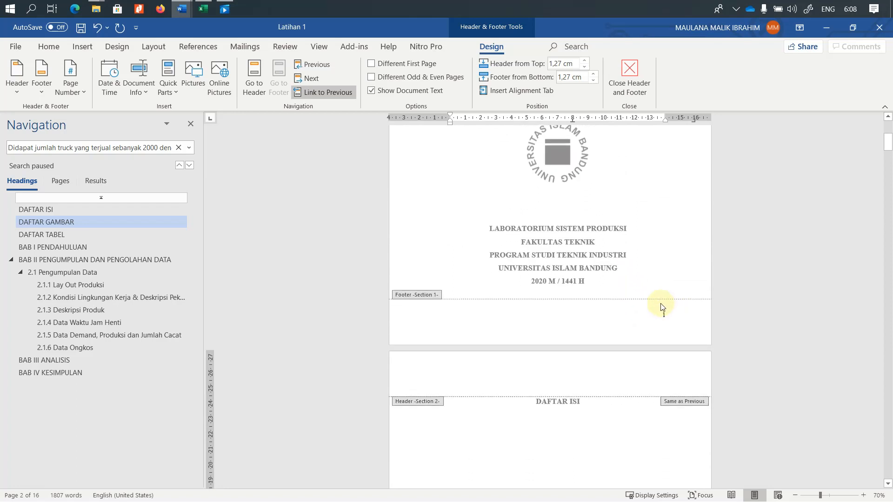
click(323, 95)
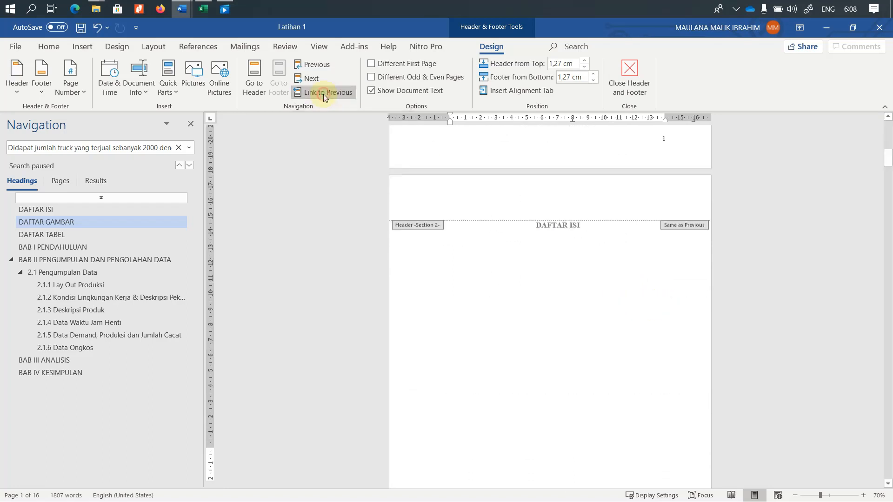
scroll(526, 258, up, 8)
scroll(662, 270, down, 2)
click(677, 280)
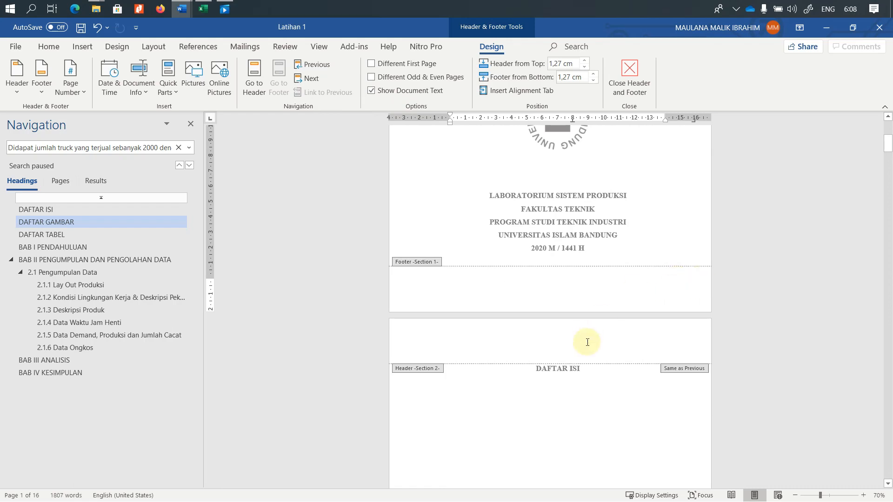
Step: Check the footer page numbers from the cover page through the DAFTAR pages to the end of BAB I
scroll(584, 339, up, 6)
scroll(565, 348, down, 9)
scroll(585, 323, down, 7)
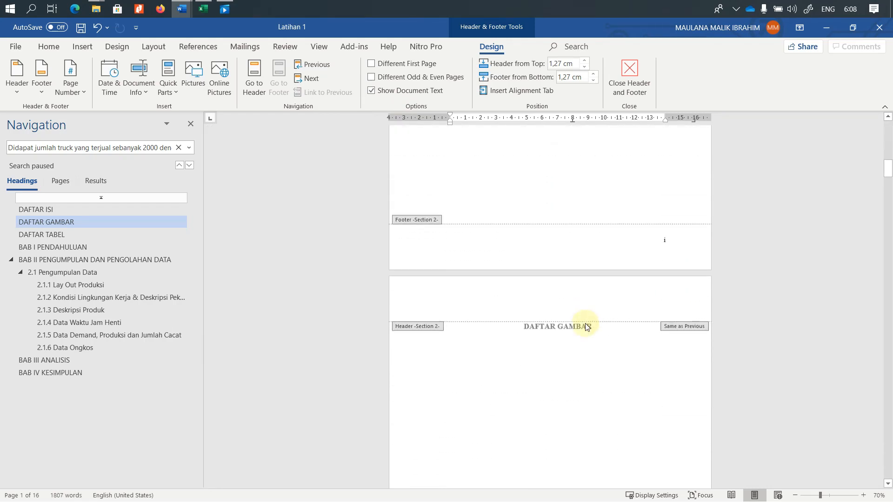
scroll(586, 323, down, 12)
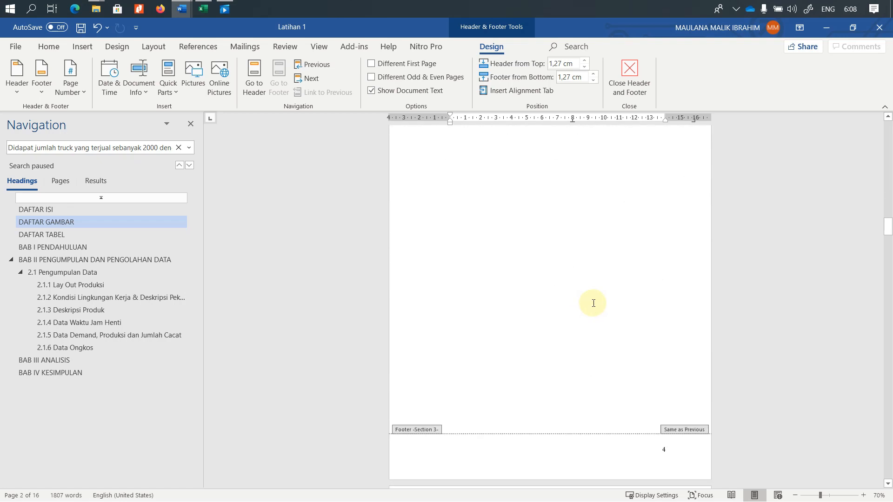
scroll(593, 304, up, 5)
scroll(592, 251, down, 4)
scroll(591, 297, up, 8)
scroll(679, 293, down, 2)
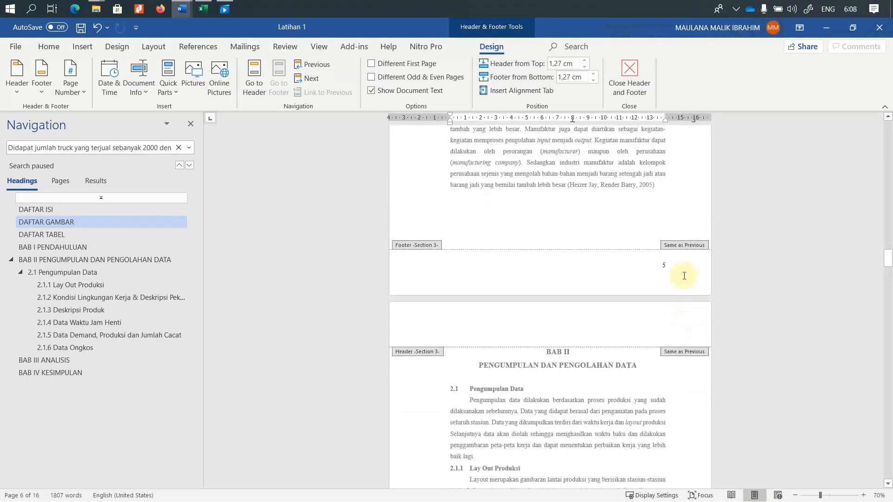
Step: Restart the section 3 page numbering at 1 and close footer editing
double_click(664, 265)
right_click(664, 263)
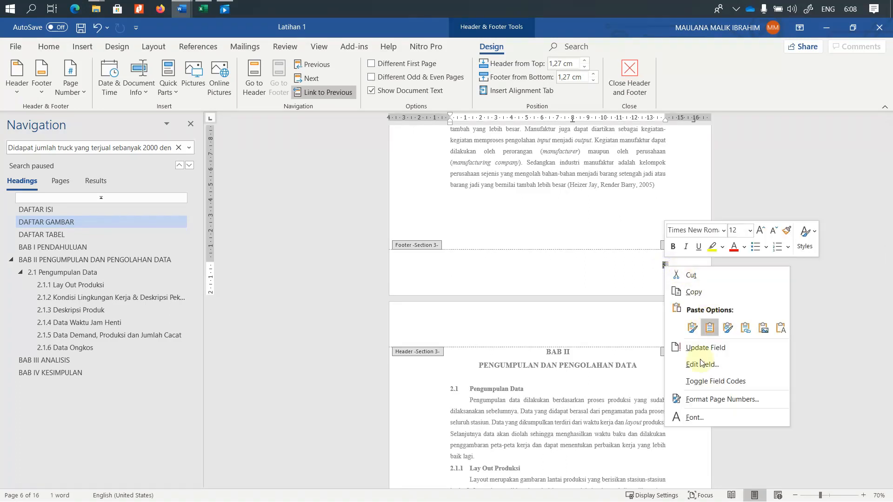
click(699, 400)
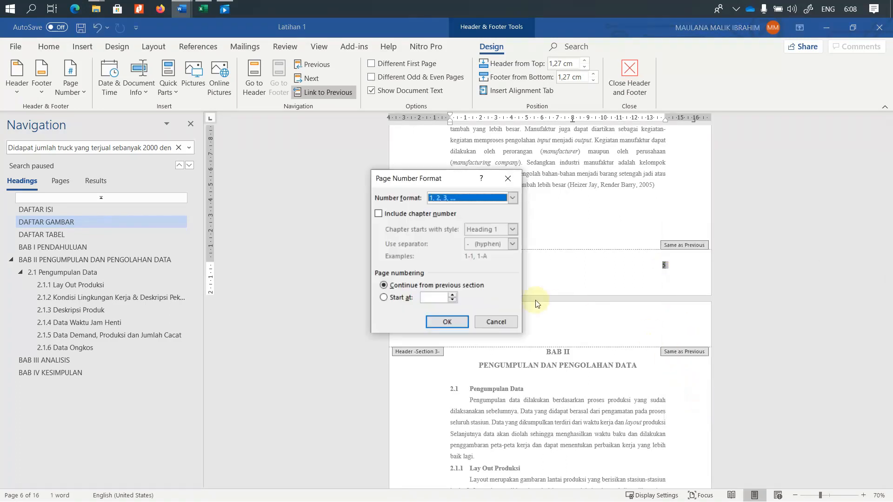
click(405, 305)
click(448, 322)
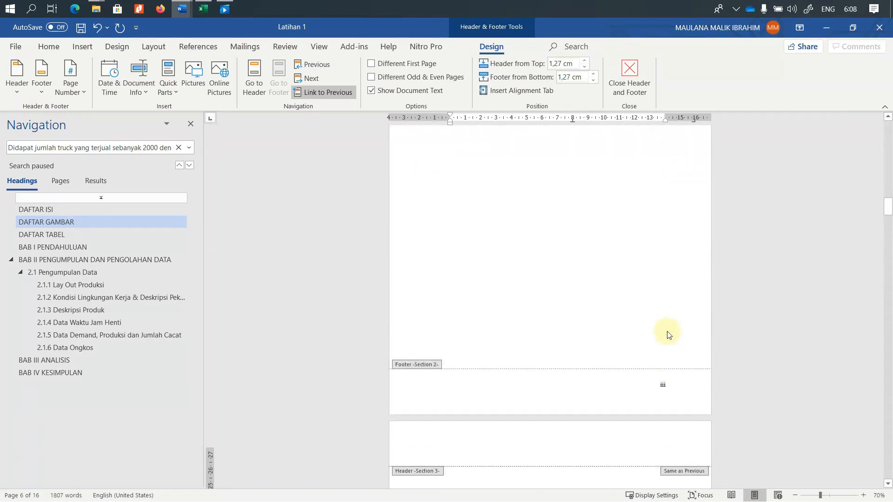
scroll(668, 333, down, 3)
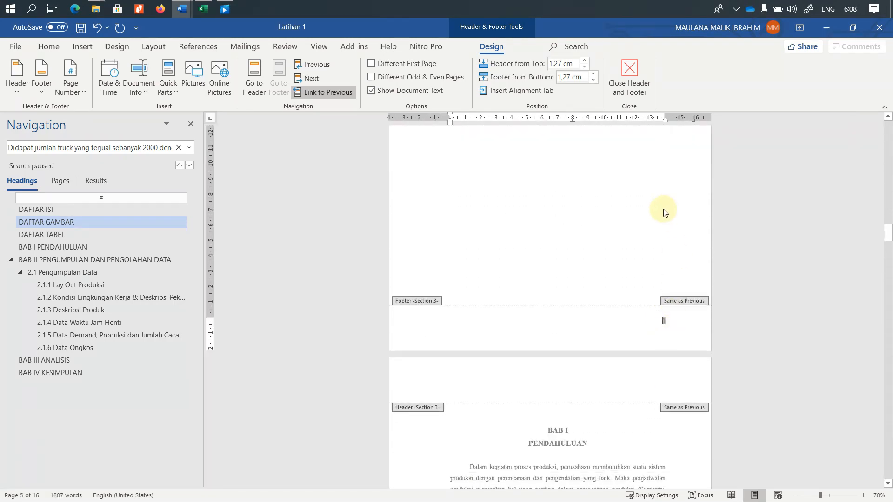
click(640, 82)
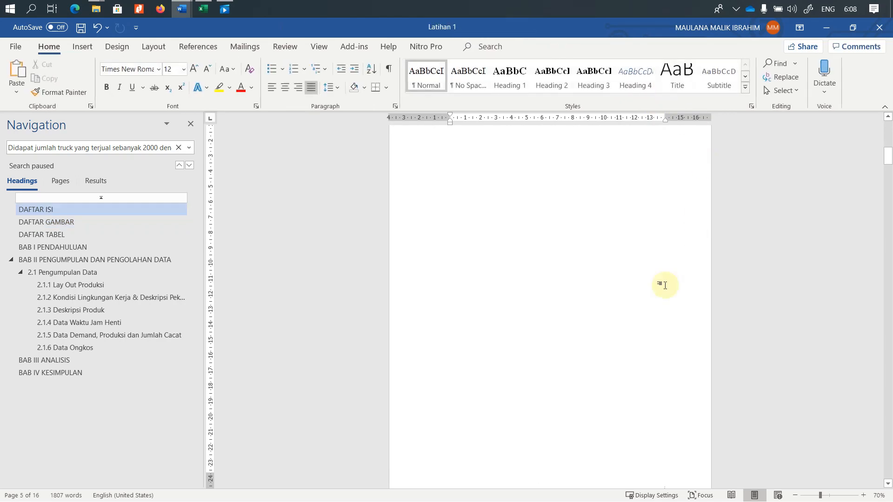
Step: Delete the blank page between DAFTAR TABEL and BAB I so the BAB I heading starts section 3
scroll(589, 303, down, 15)
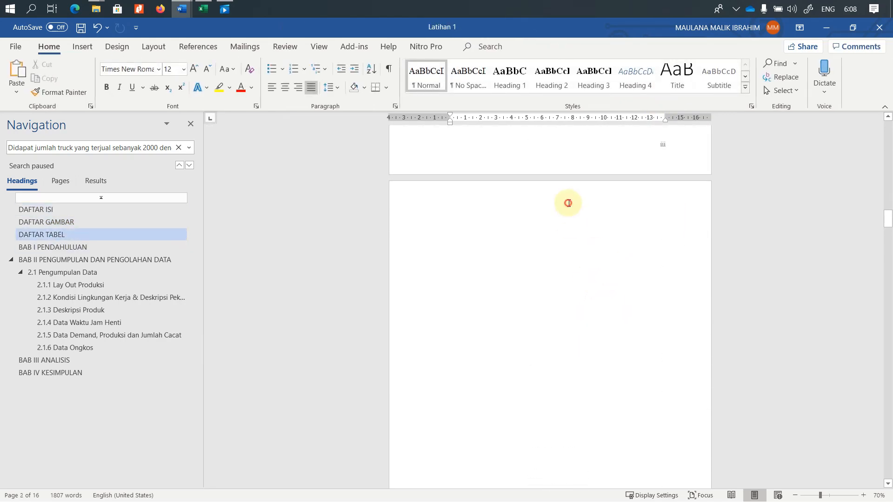
click(639, 208)
key(Delete)
key(Delete)
key(Delete)
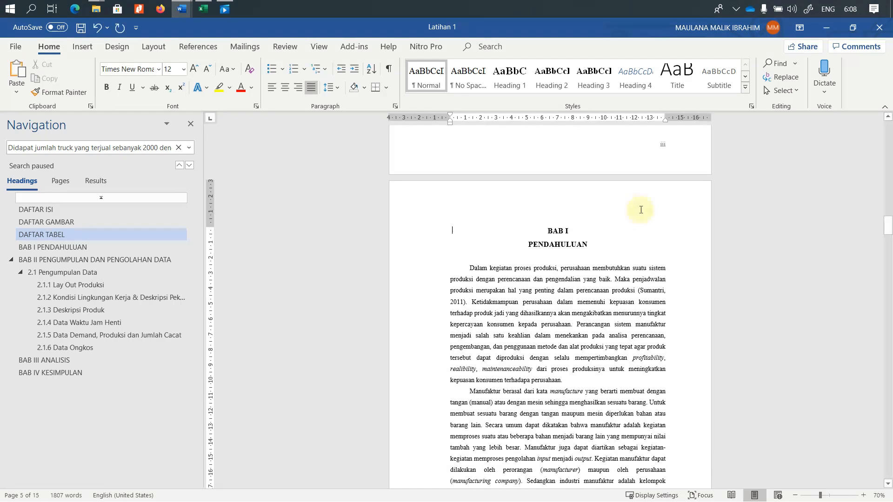
scroll(619, 270, down, 8)
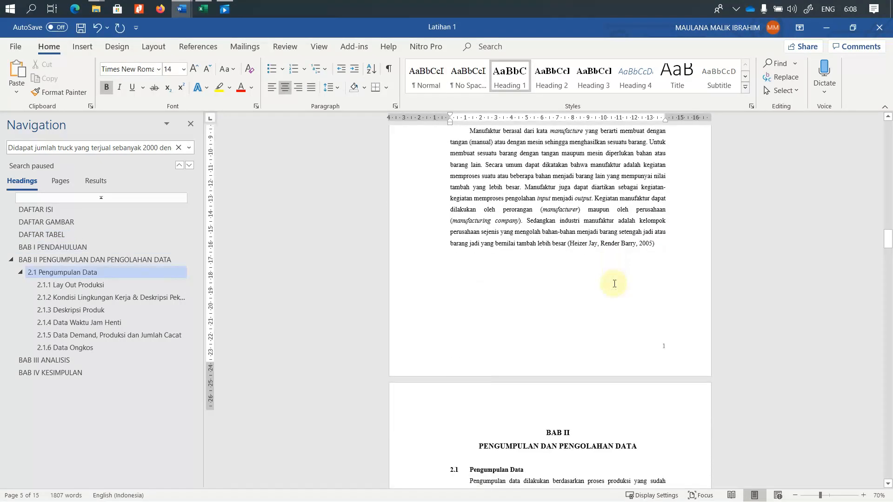
Step: Insert an automatic table of contents on a new line below the DAFTAR ISI heading
scroll(614, 284, up, 20)
scroll(614, 284, up, 15)
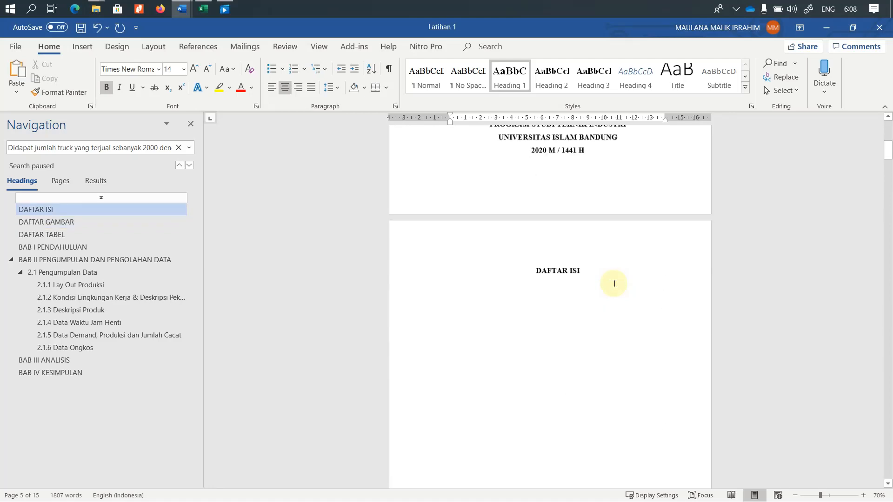
scroll(615, 283, down, 5)
click(615, 217)
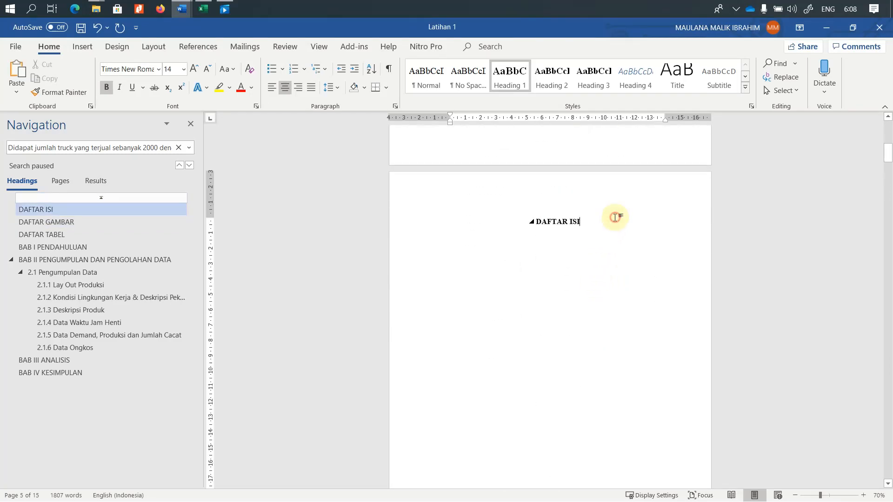
key(Return)
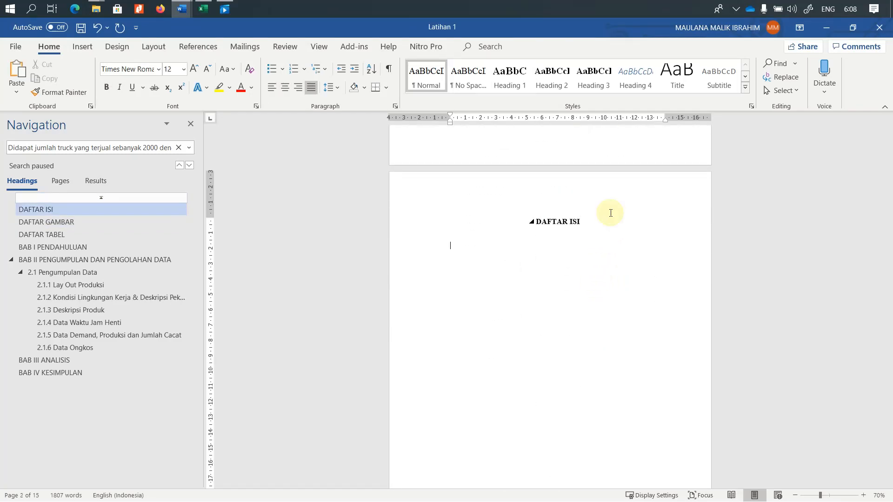
click(198, 47)
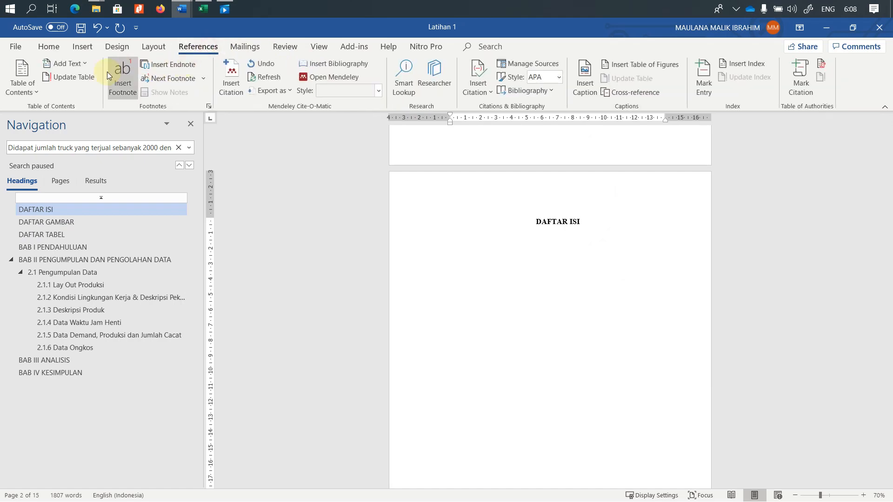
click(34, 80)
click(61, 153)
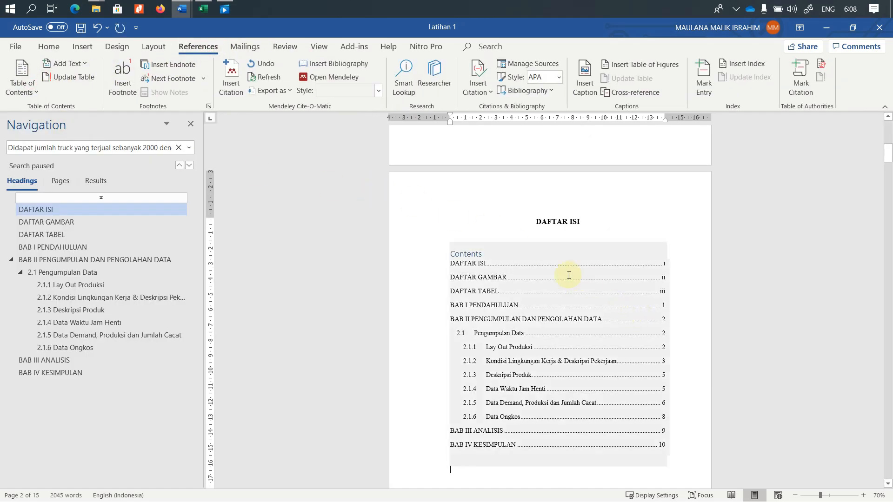
Step: Delete the "Contents" title from the table of contents and the empty line below the DAFTAR ISI heading
triple_click(516, 252)
key(BackSpace)
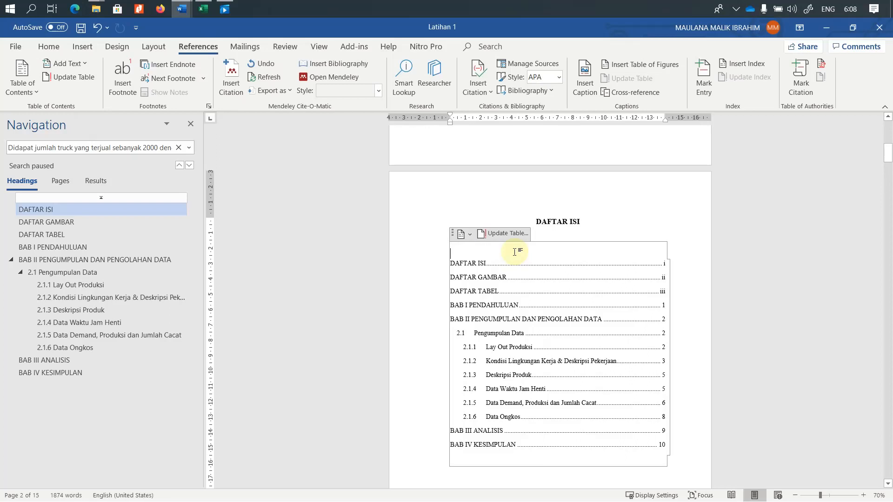
click(659, 223)
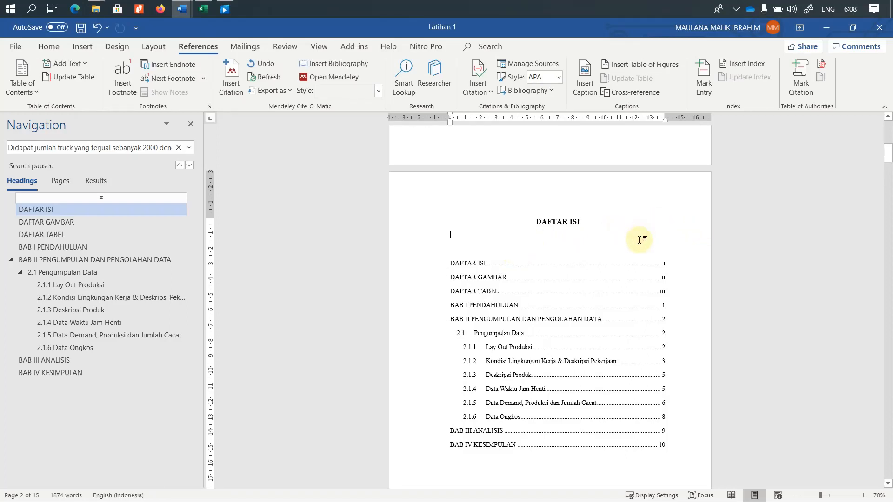
key(Delete)
Step: Insert a table of figures with the caption label Gambar 2. below the DAFTAR GAMBAR heading
scroll(617, 284, down, 8)
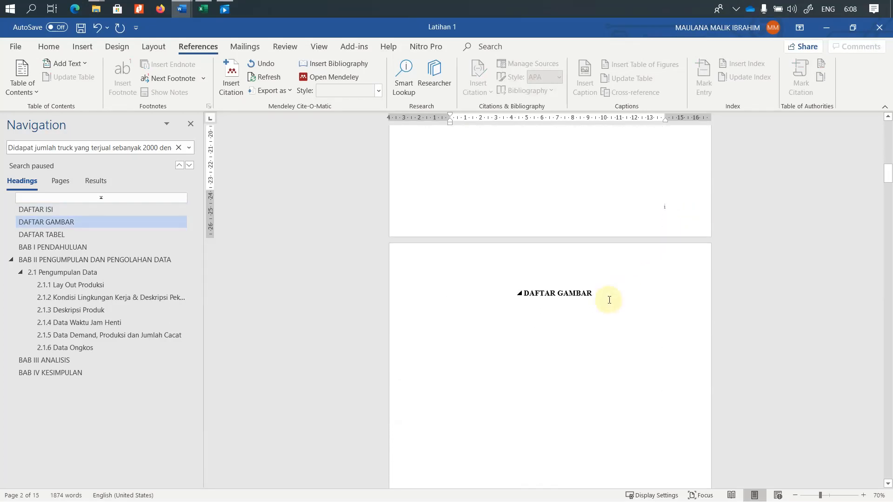
click(609, 300)
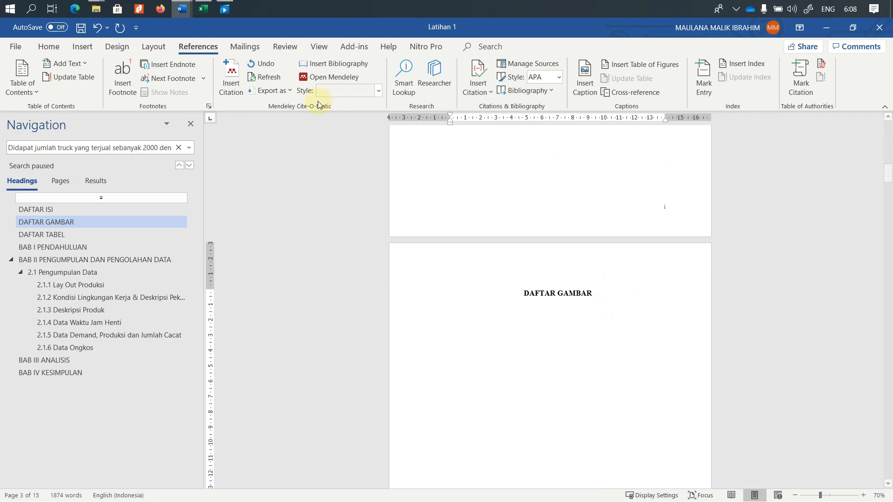
click(625, 63)
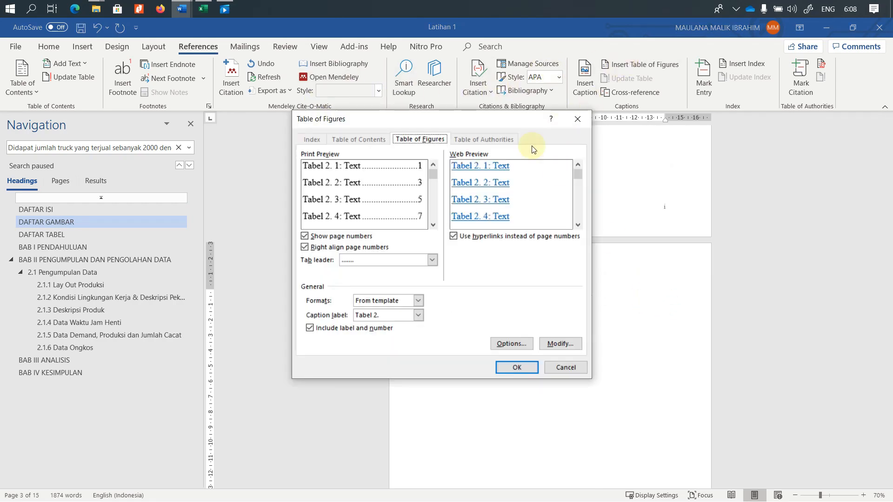
click(390, 315)
click(391, 333)
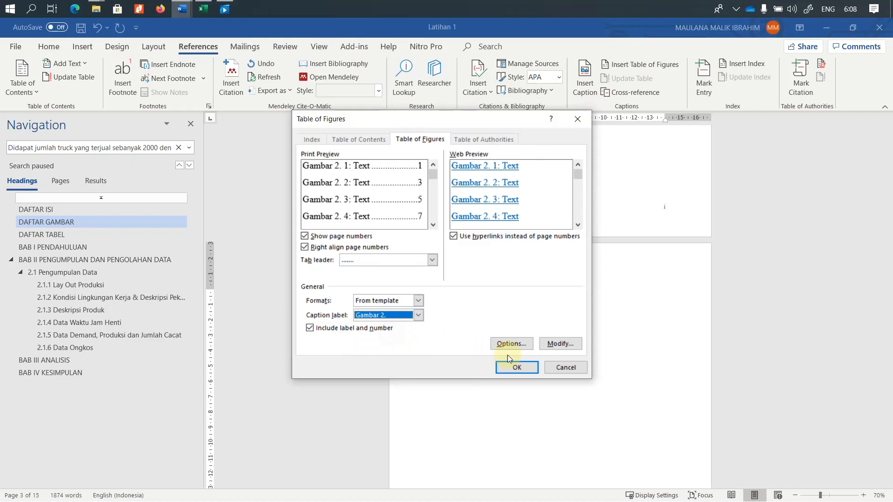
click(515, 367)
Step: Insert a table of figures with the caption label Tabel 2. below DAFTAR TABEL and remove the extra blank line above it
scroll(607, 356, down, 10)
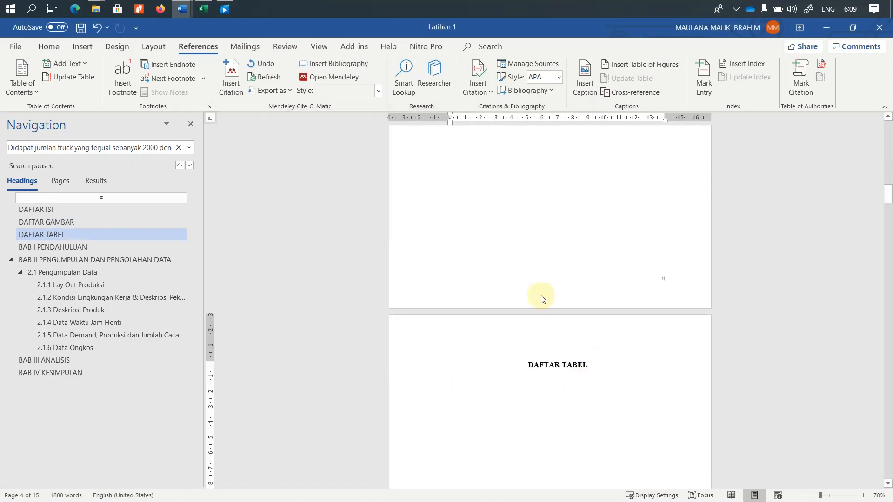
click(639, 64)
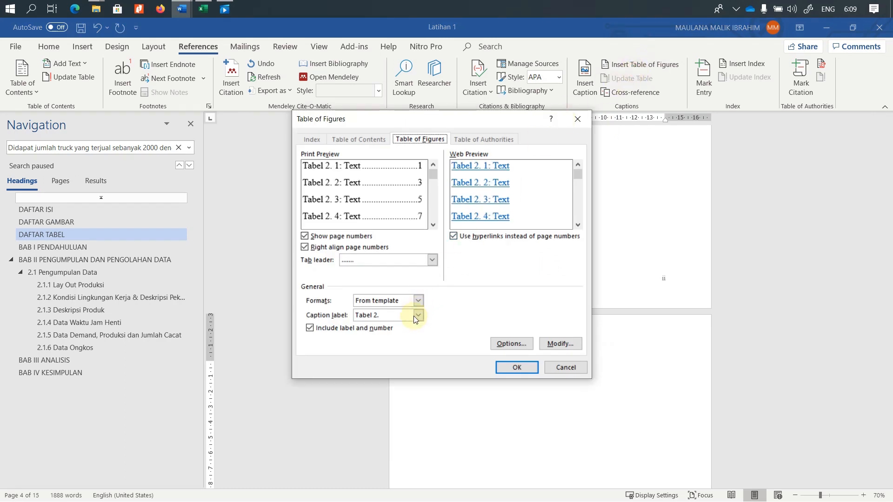
click(516, 367)
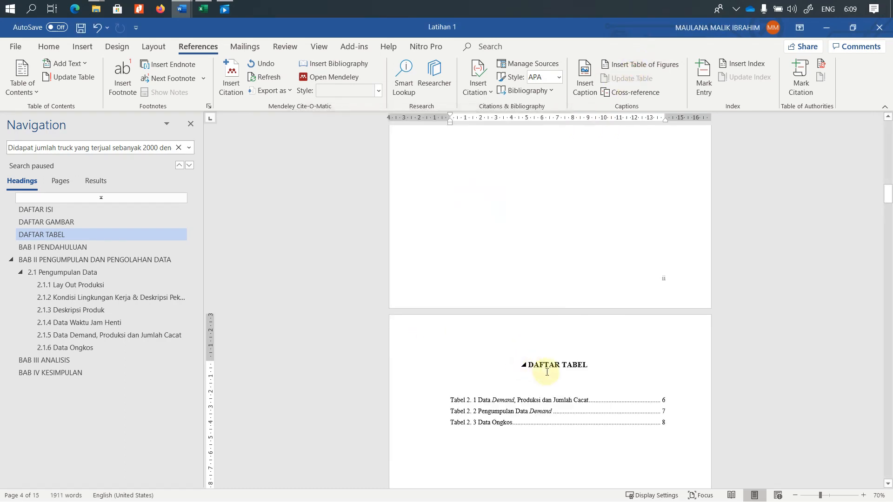
click(563, 382)
key(BackSpace)
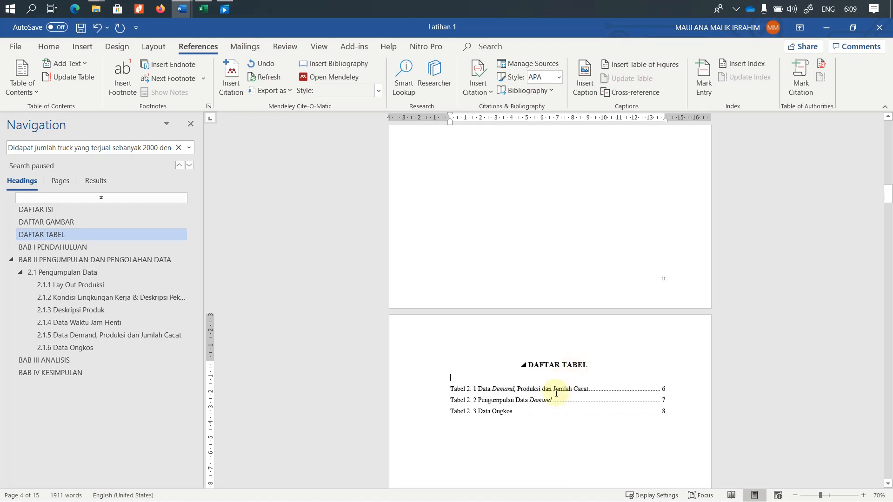
Step: Check the page numbering and layout from the DAFTAR pages through BAB I and into BAB II
scroll(544, 405, down, 10)
scroll(550, 408, up, 6)
scroll(552, 410, down, 15)
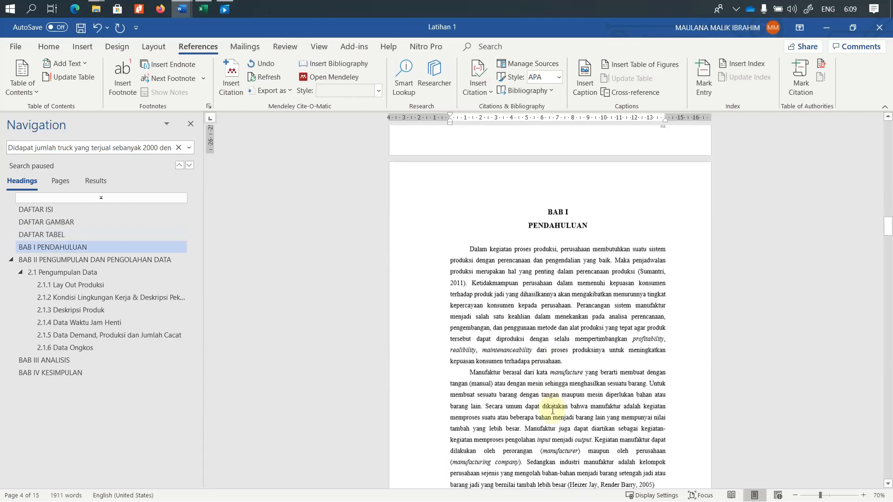
scroll(548, 406, down, 12)
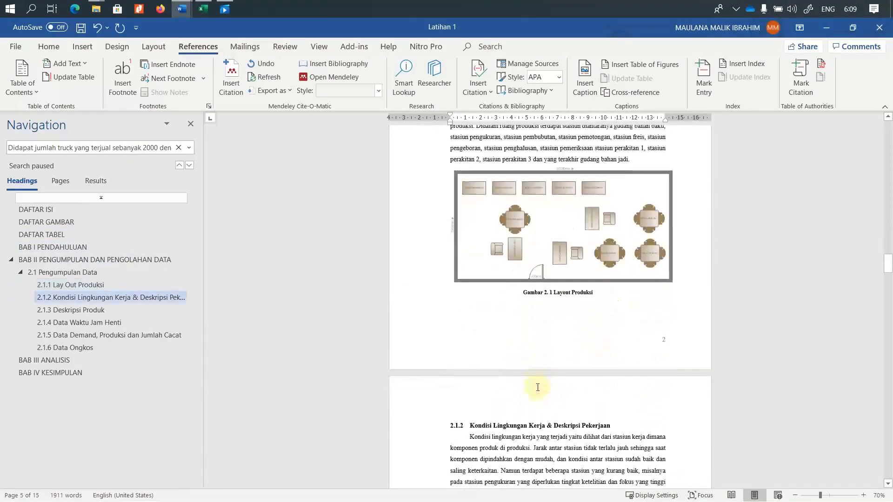
scroll(539, 386, down, 5)
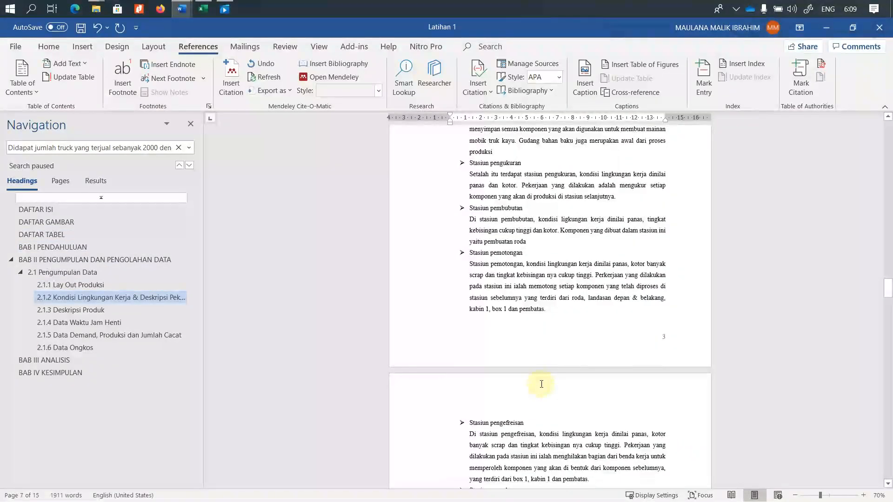
scroll(542, 378, down, 5)
scroll(578, 319, up, 5)
drag(887, 278, 888, 111)
drag(889, 142, 888, 218)
scroll(596, 301, up, 5)
scroll(596, 302, up, 4)
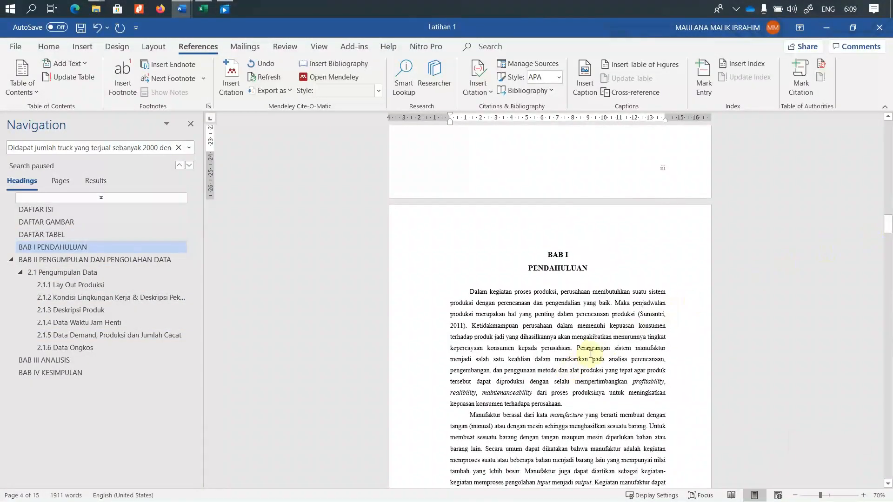
scroll(591, 354, down, 4)
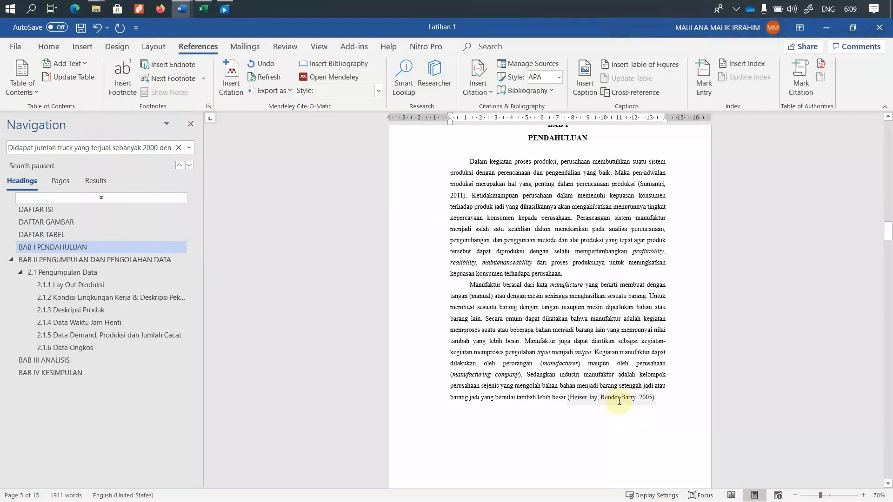
Step: Review the source details of the Operations Management book cited in BAB I, without changing them
click(487, 196)
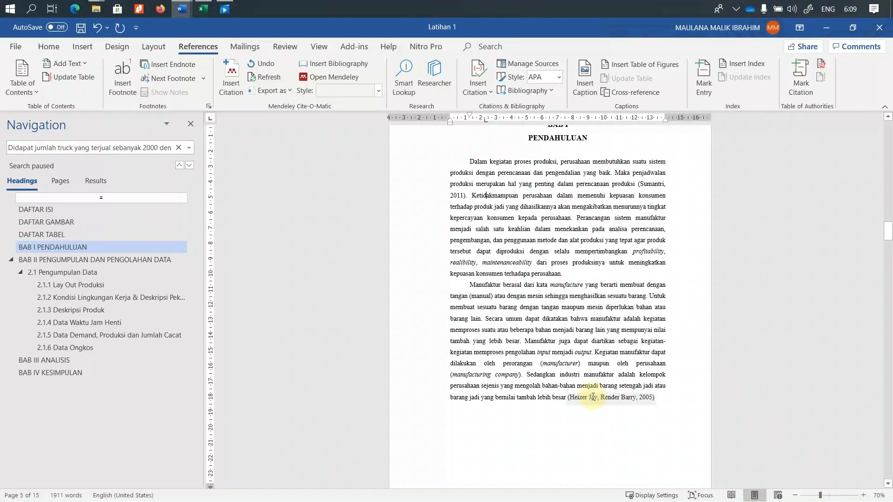
click(549, 387)
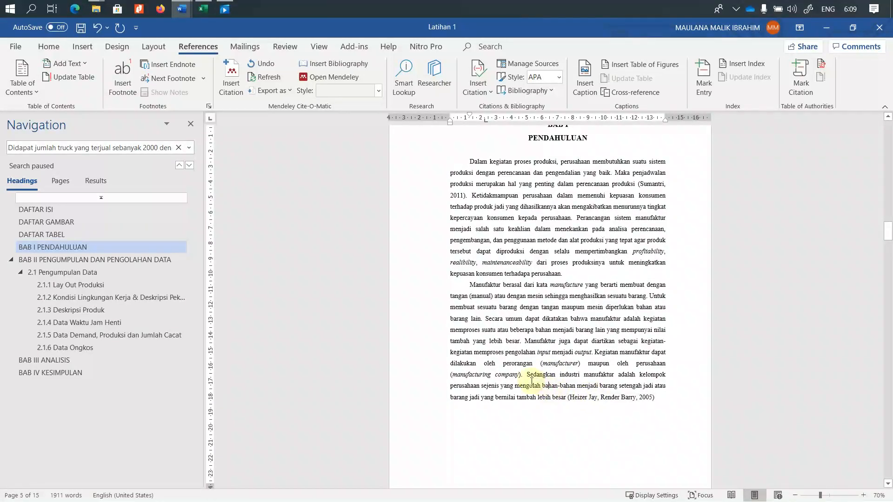
click(564, 397)
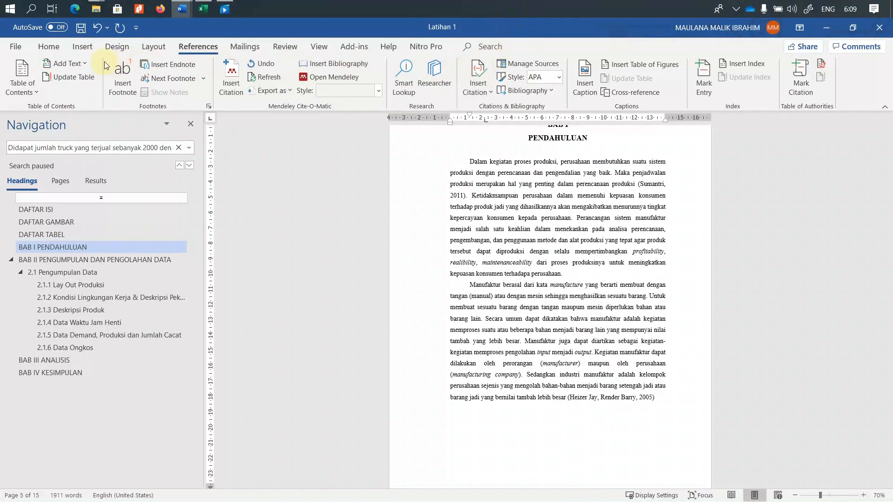
click(490, 63)
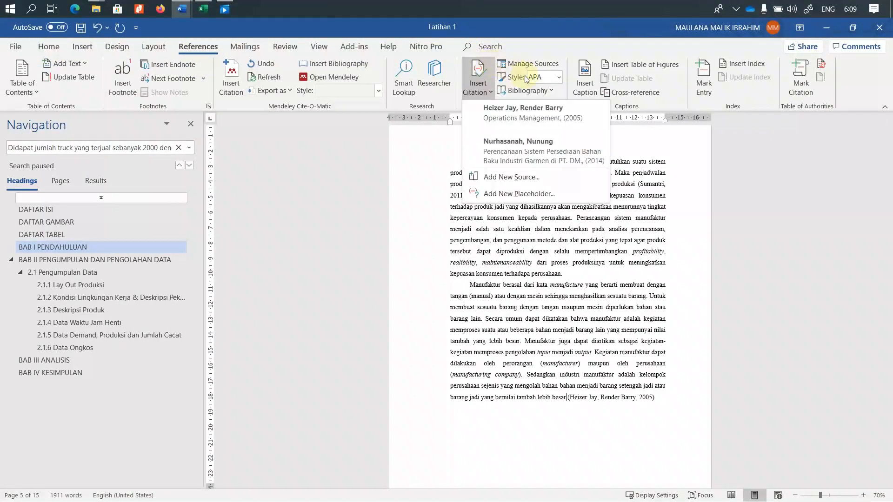
click(522, 178)
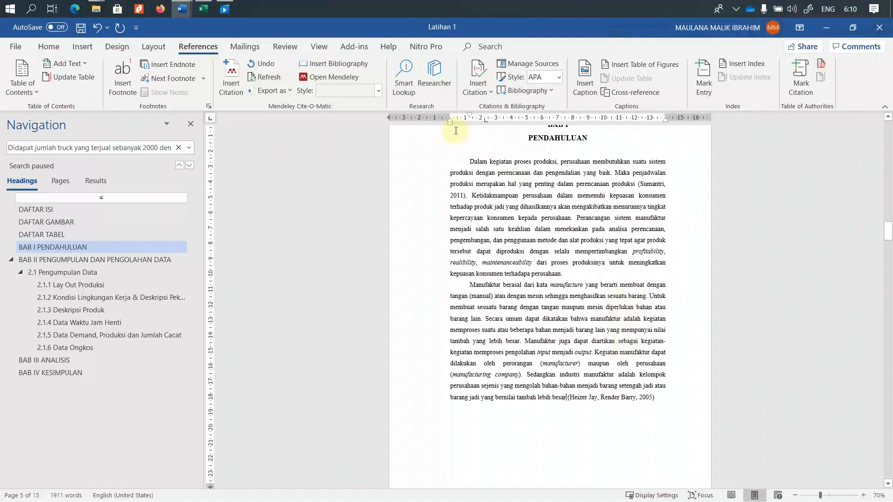
click(465, 226)
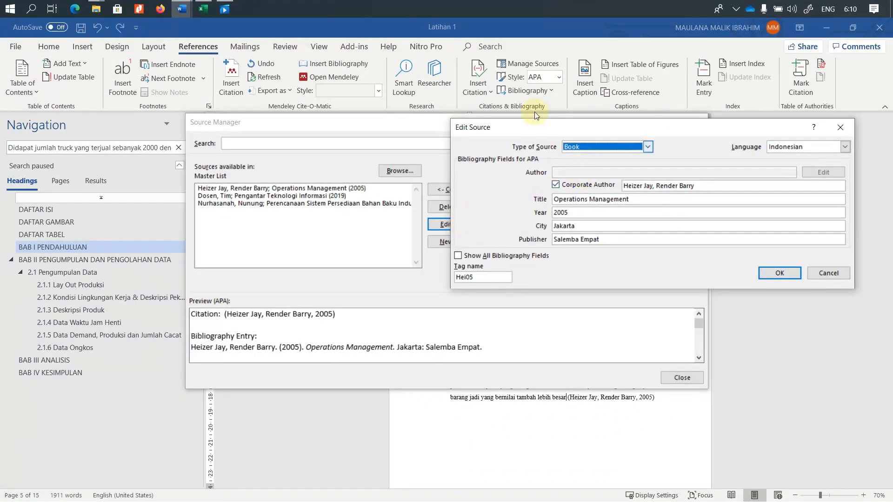
drag(539, 130, 333, 154)
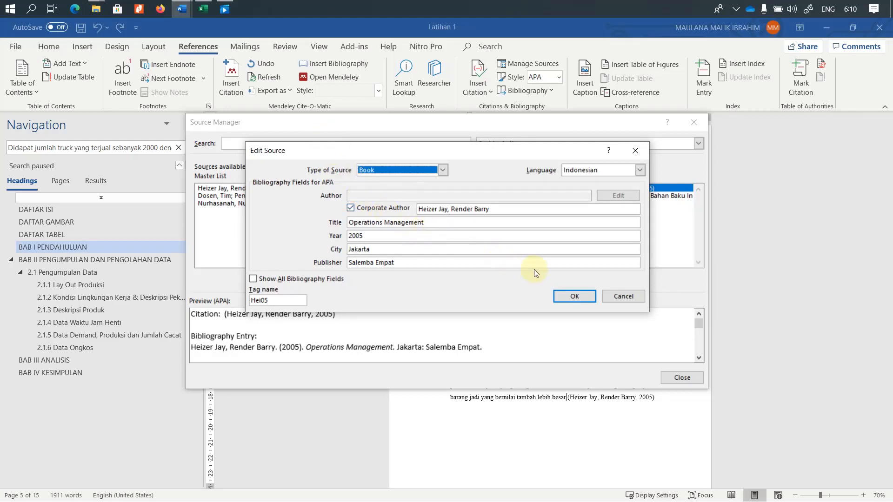
click(578, 294)
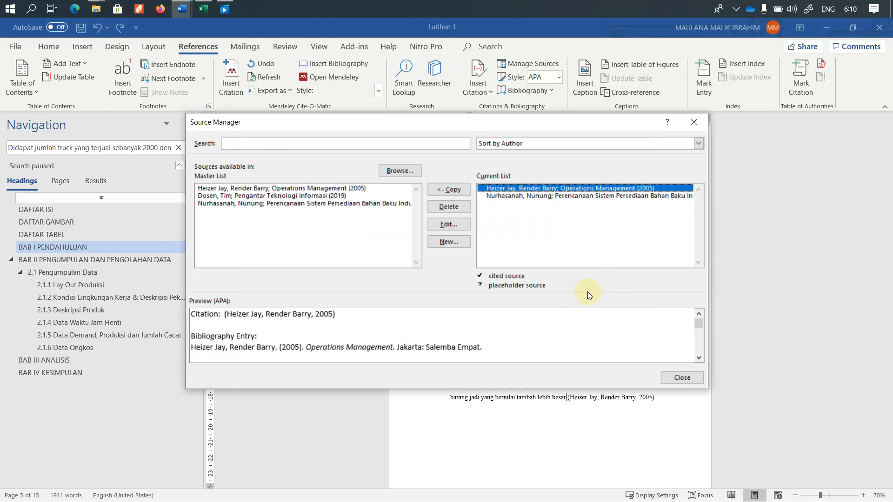
click(681, 378)
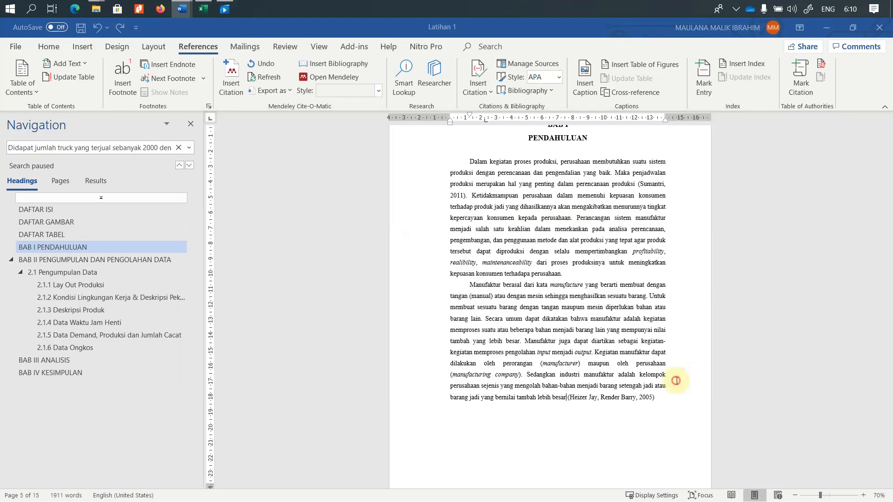
Step: Delete the citation ending the second PENDAHULUAN paragraph and insert the citation for Operations Management (2005) in its place
click(585, 398)
drag(676, 399, 567, 399)
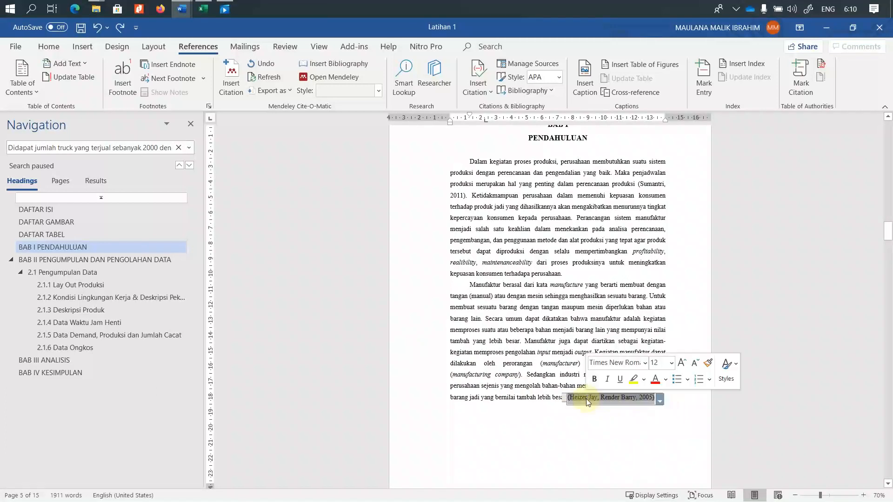
key(Delete)
key(BackSpace)
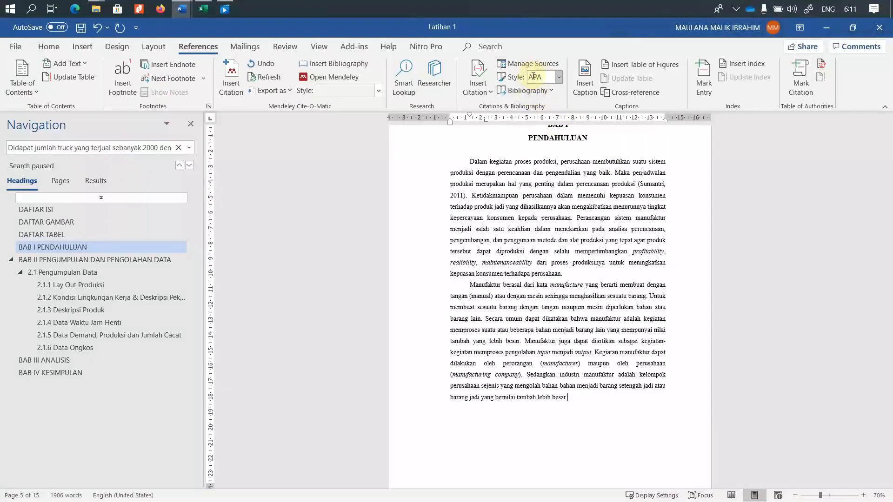
click(481, 77)
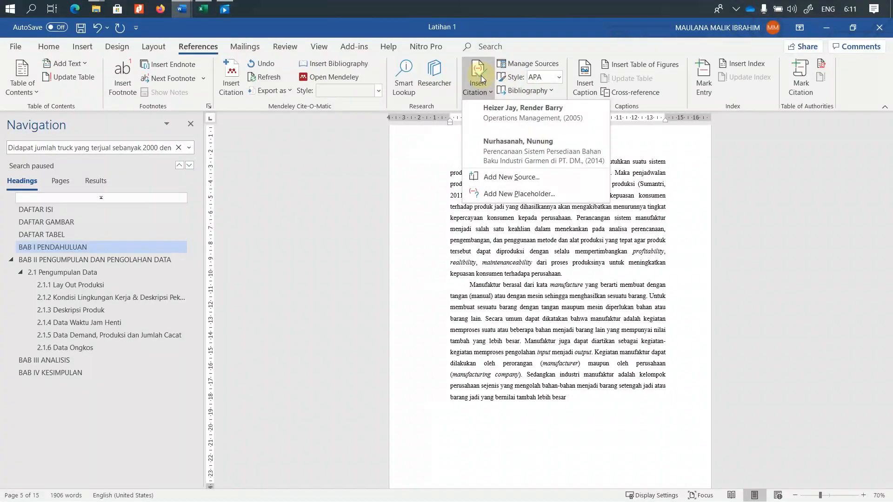
click(489, 111)
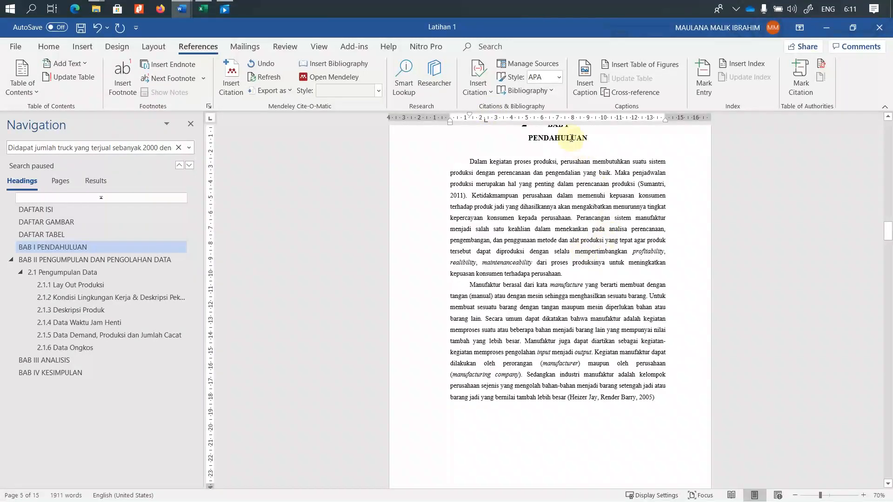
Step: Change the document's citation style to IEEE
click(626, 398)
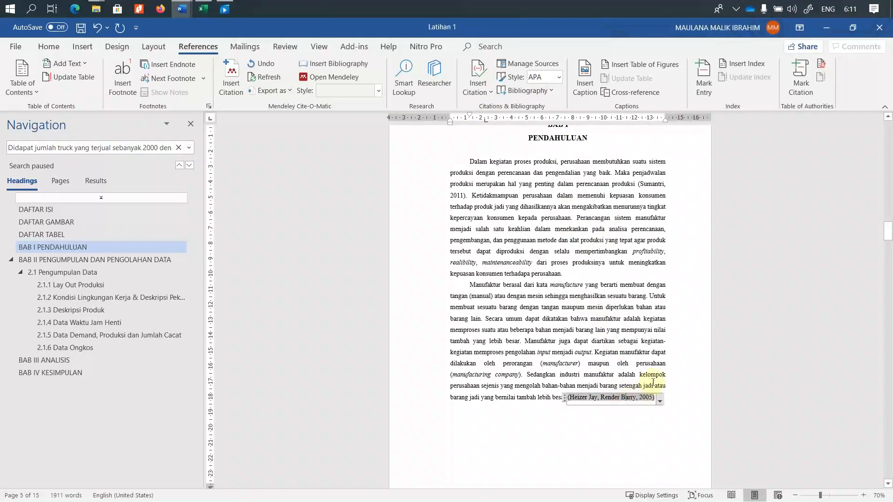
click(559, 78)
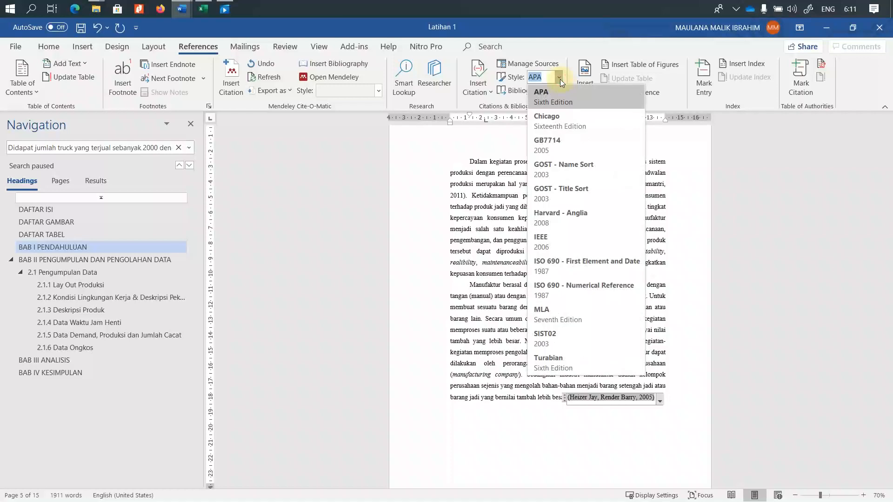
click(571, 237)
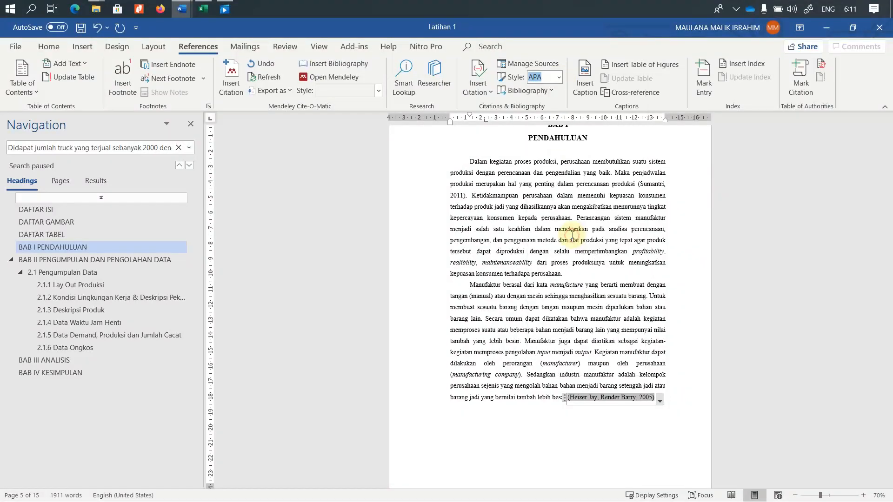
click(594, 399)
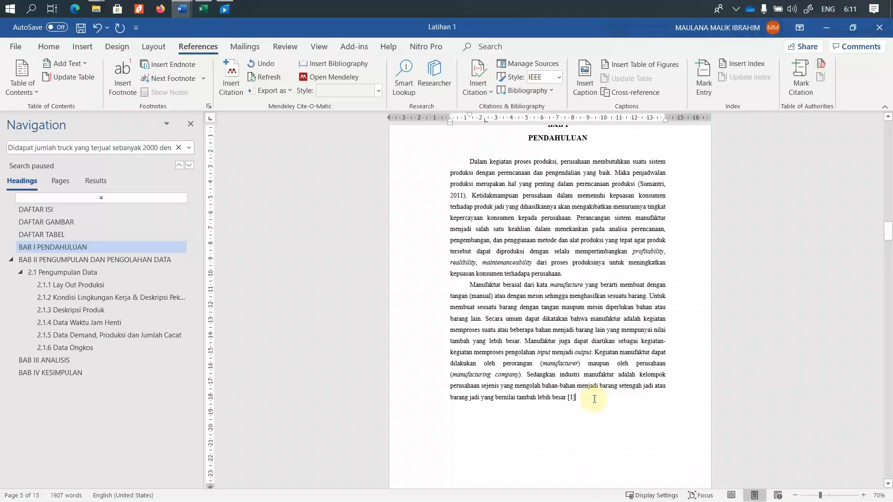
click(596, 401)
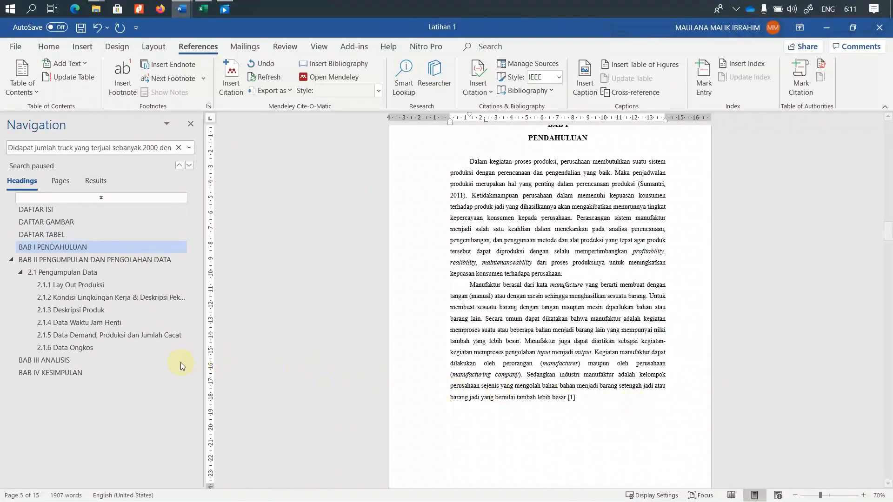
Step: Insert the built-in Bibliography on a new line below the existing entry on the DAFTAR PUSTAKA page
drag(888, 232, 888, 486)
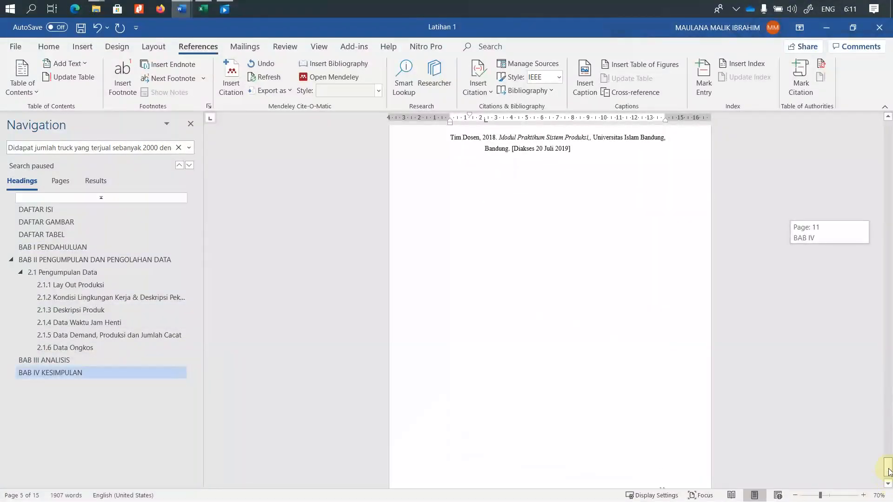
click(629, 166)
key(Return)
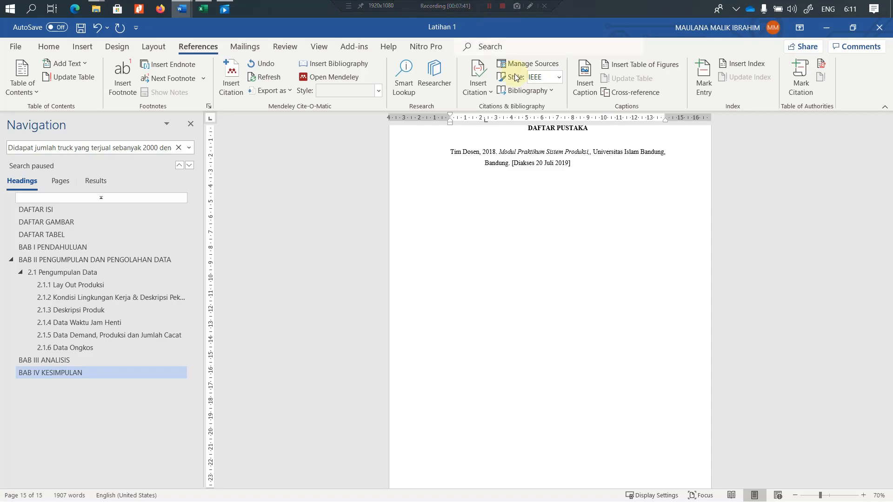
click(528, 91)
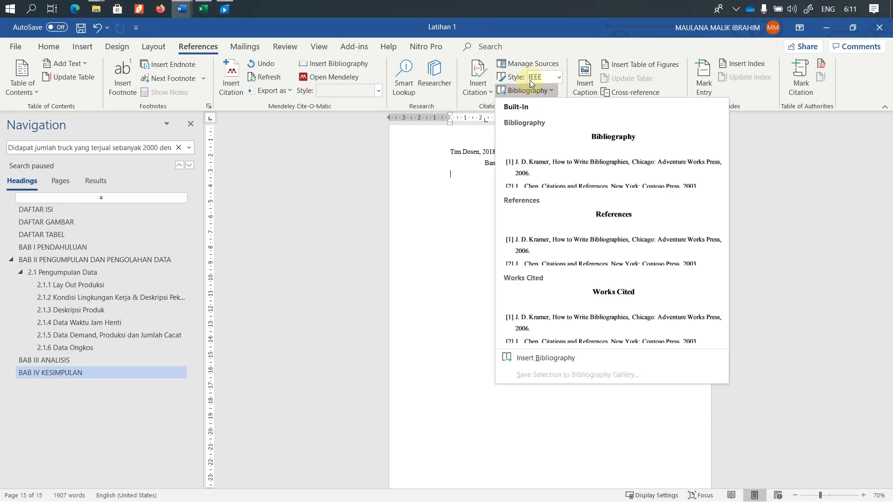
click(553, 141)
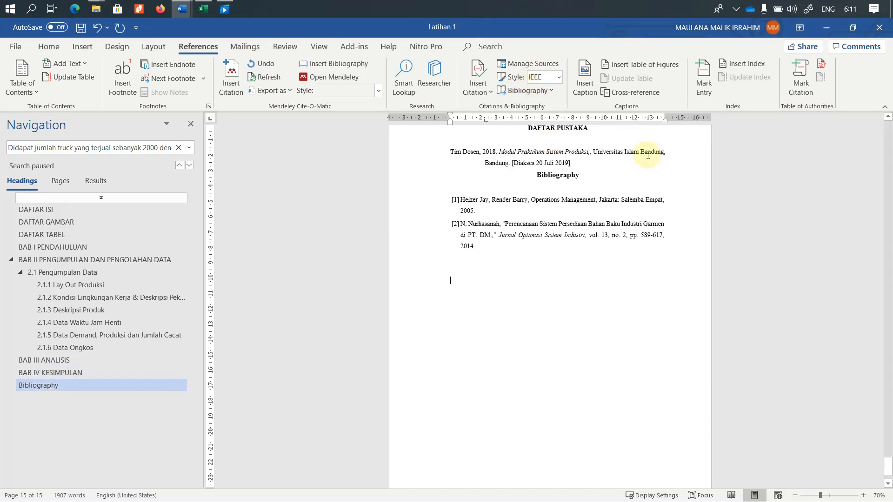
click(584, 171)
click(589, 165)
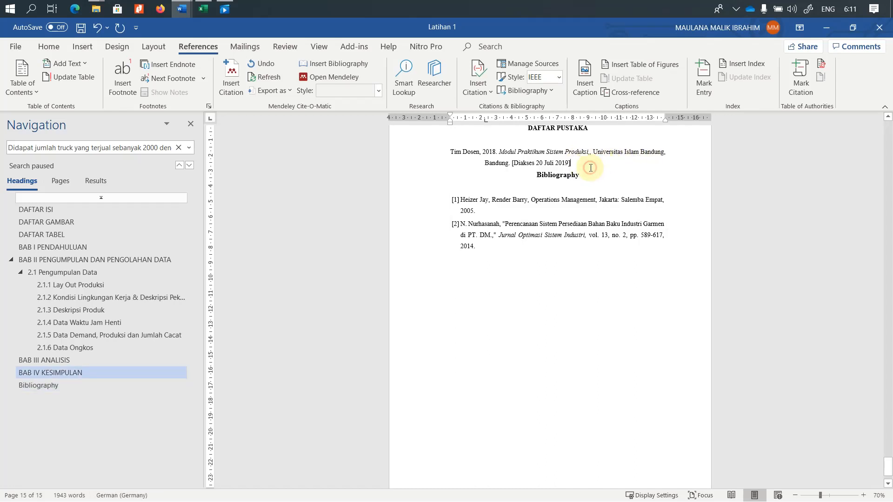
scroll(598, 164, up, 3)
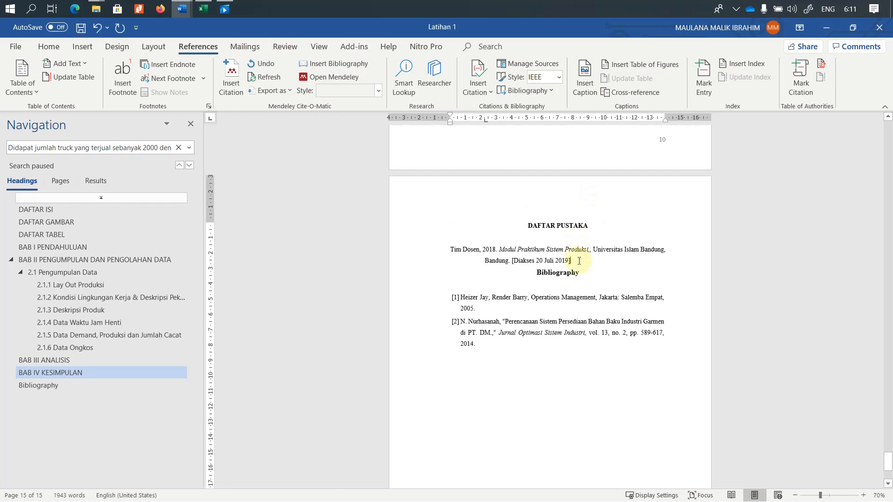
drag(572, 261, 523, 214)
key(Delete)
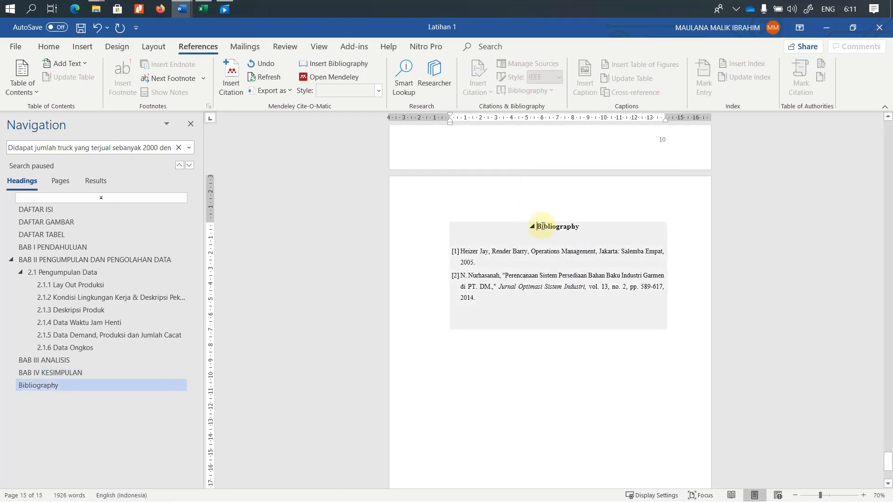
key(ctrl+z)
Step: Move the manually written Modul Praktikum Sistem Produksi entry into the generated bibliography, on a new line after the second source
drag(572, 260, 446, 251)
key(ctrl+c)
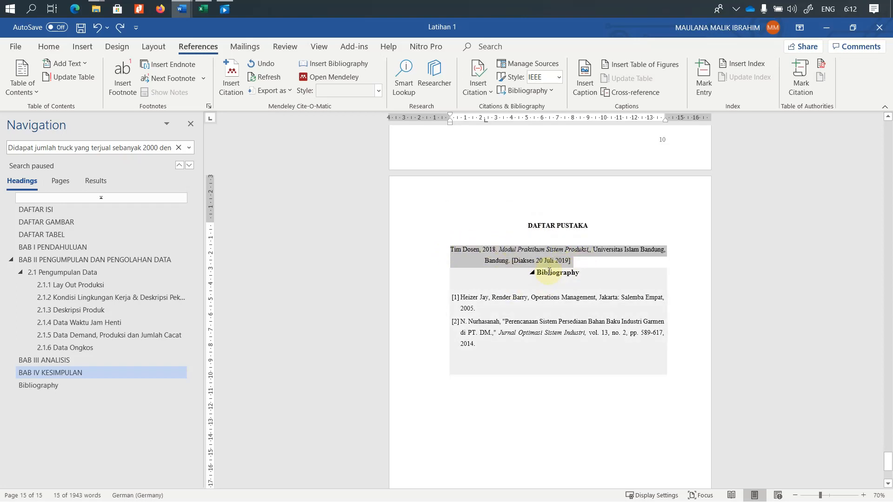
key(Delete)
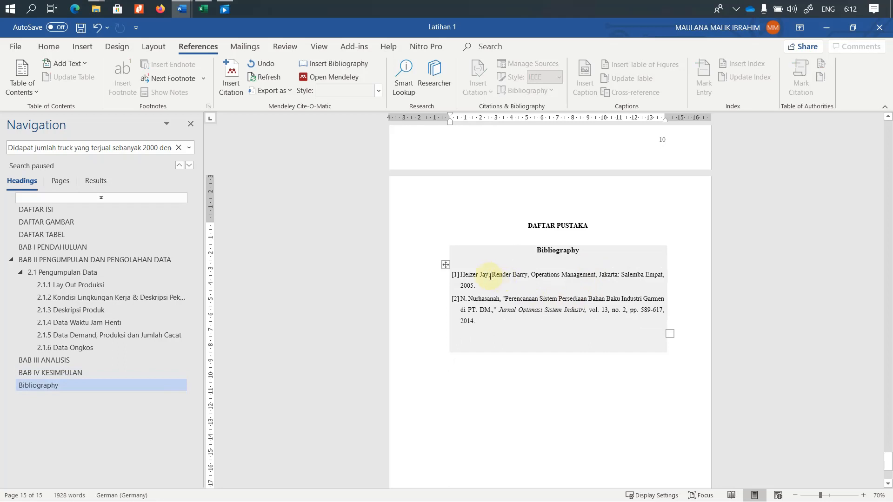
click(478, 285)
click(508, 308)
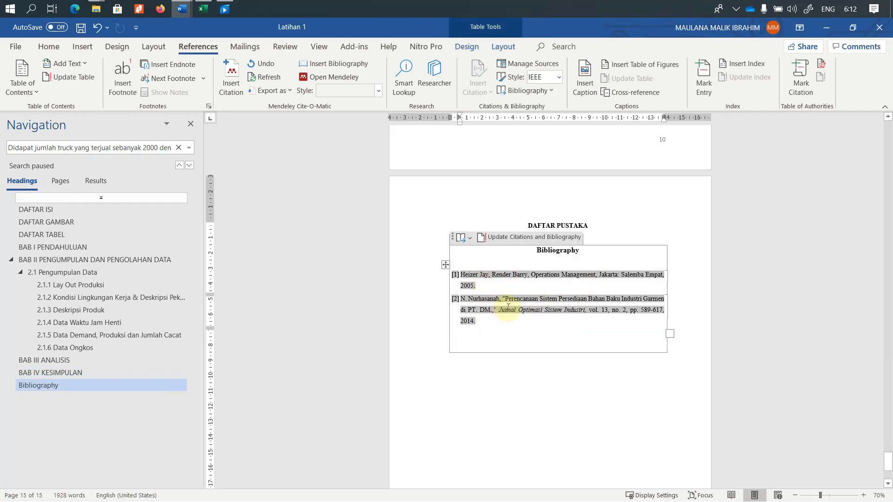
key(Return)
key(ctrl+v)
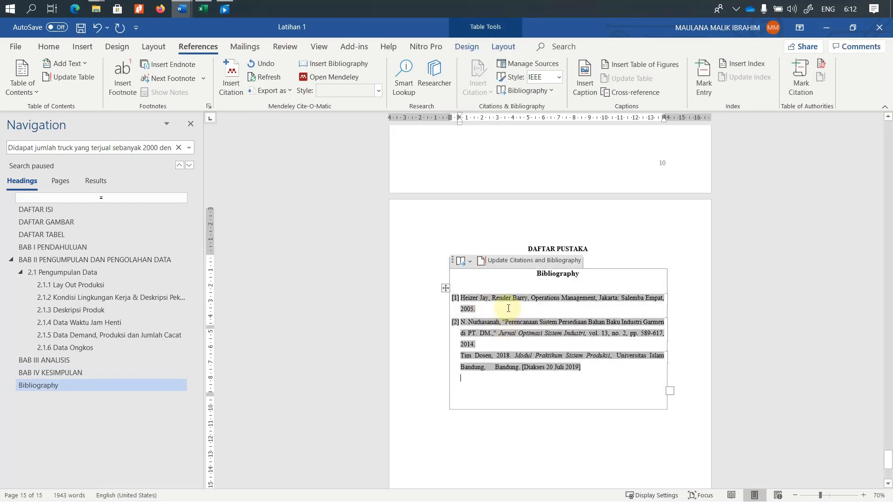
Step: Retitle the generated bibliography DAFTAR PUSTAKA and delete the old manually typed heading above it
scroll(538, 312, up, 1)
double_click(575, 284)
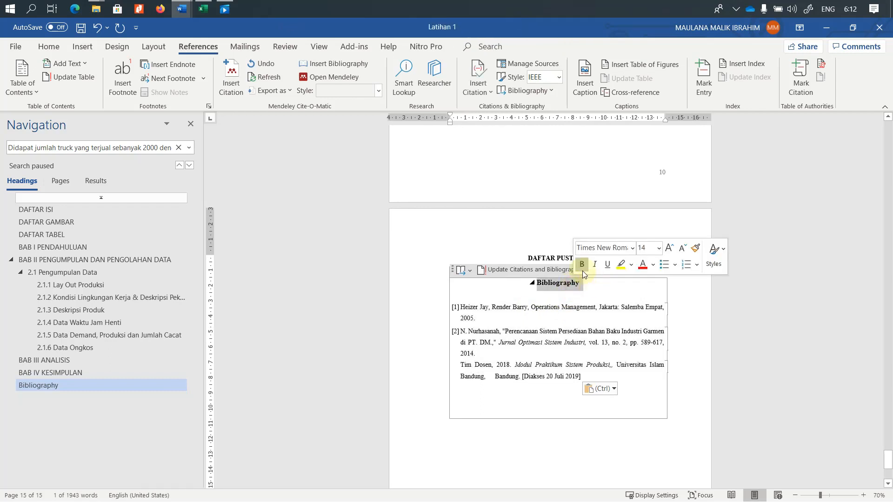
text(DAFTAR PUSTAKA)
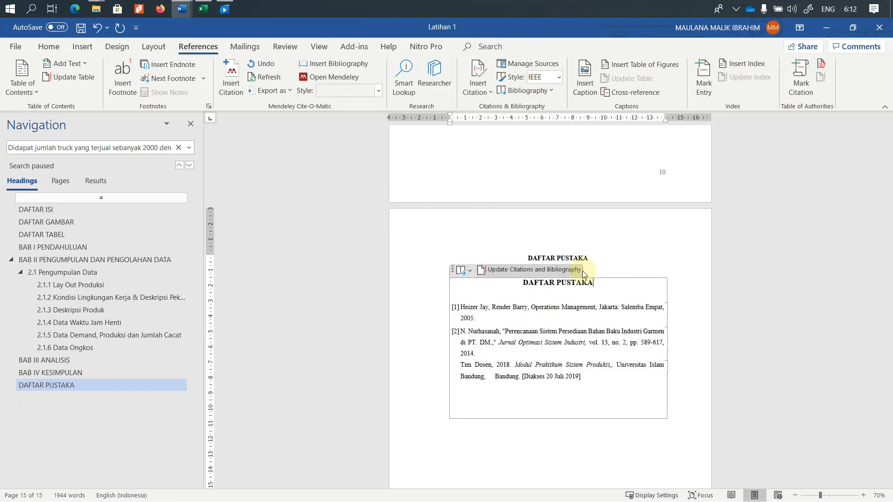
click(619, 241)
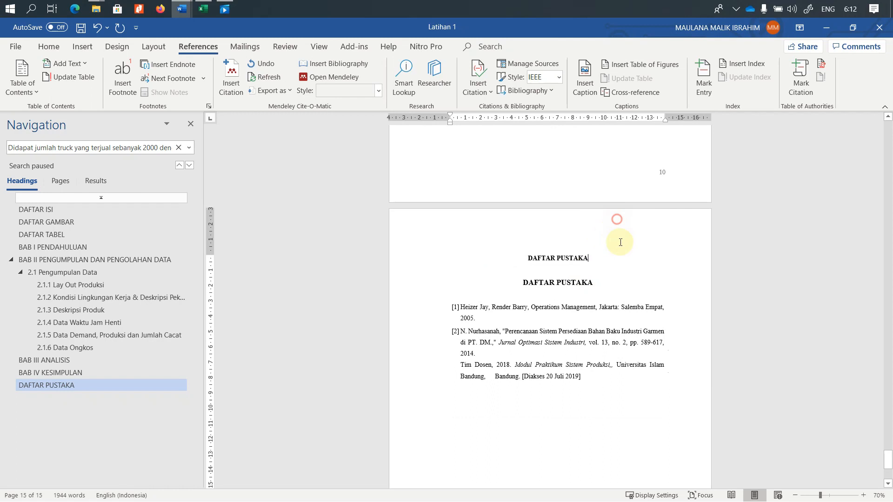
click(440, 259)
key(Delete)
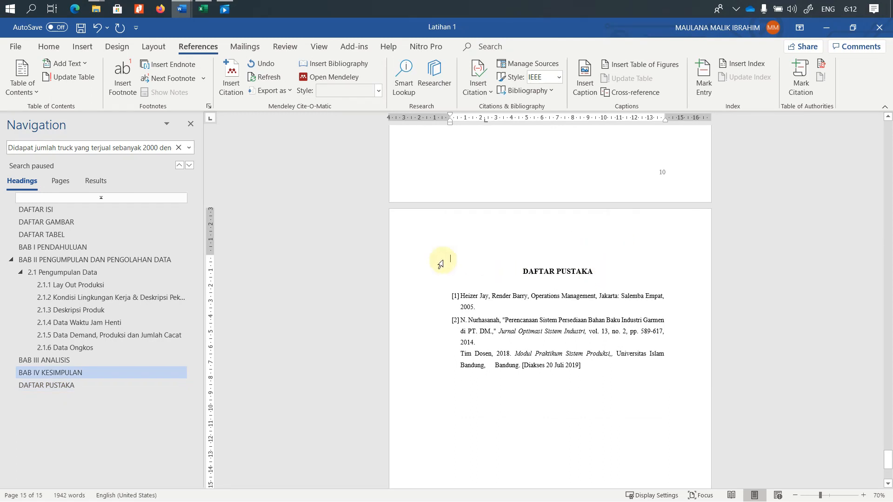
click(563, 295)
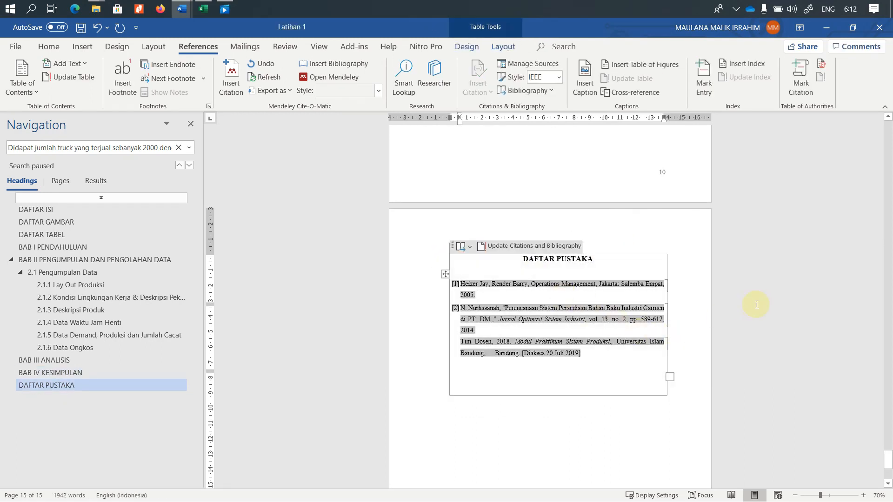
click(613, 359)
click(506, 330)
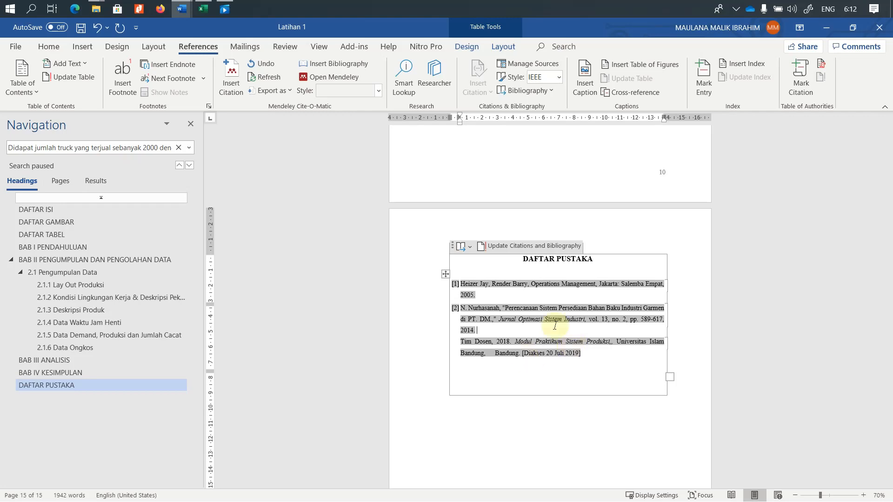
mouse_move(456, 4)
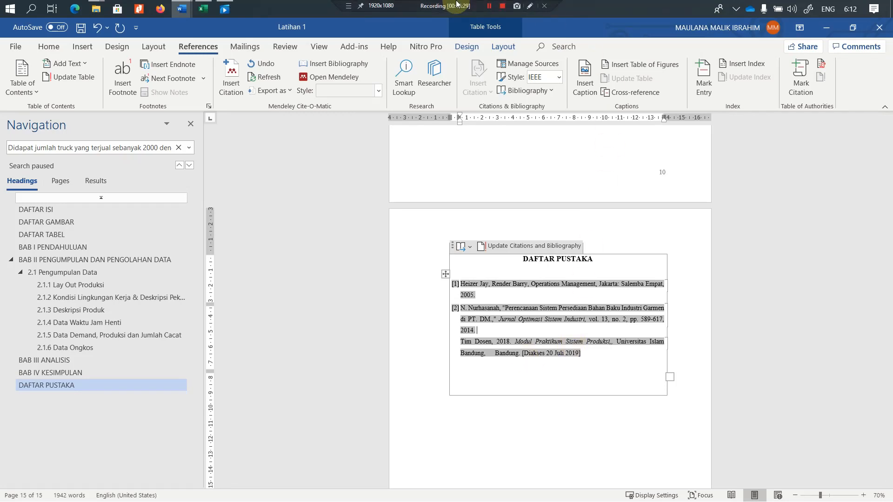